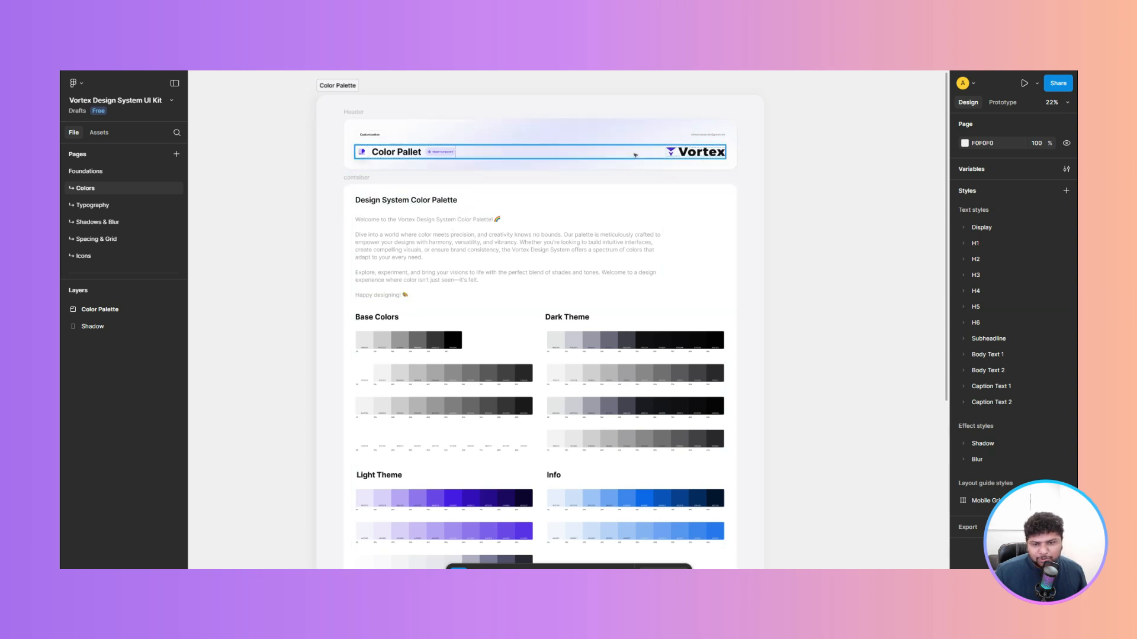
- Browse the color swatches on the design system kit's Colors page
scroll(634, 155, "down", 5)
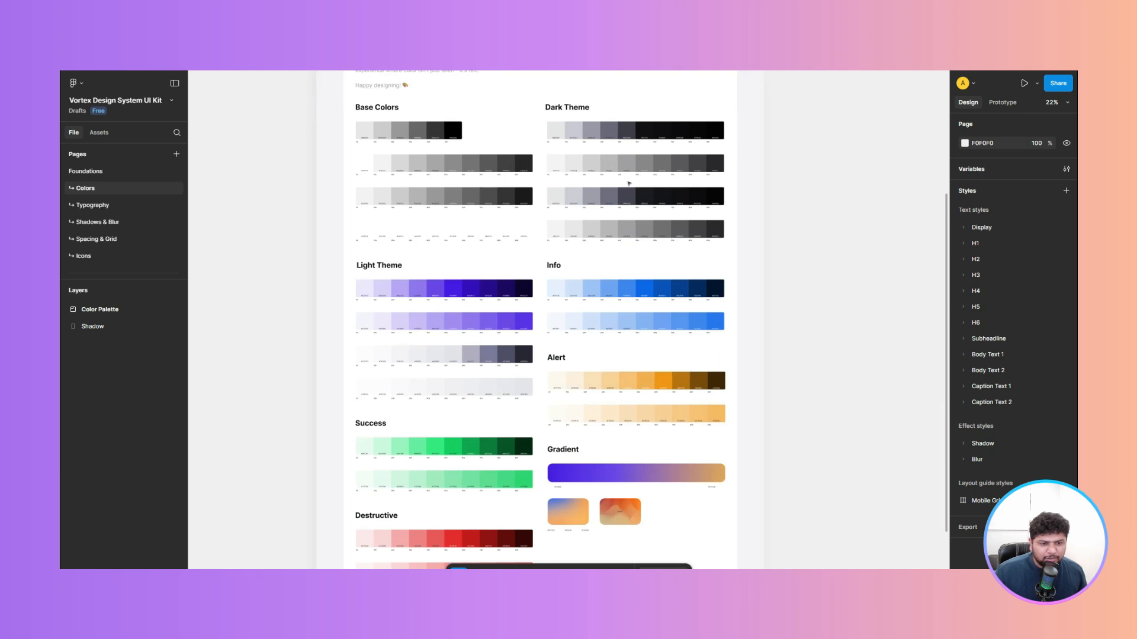
scroll(601, 274, "up", 1)
scroll(603, 277, "down", 3)
scroll(602, 276, "up", 5)
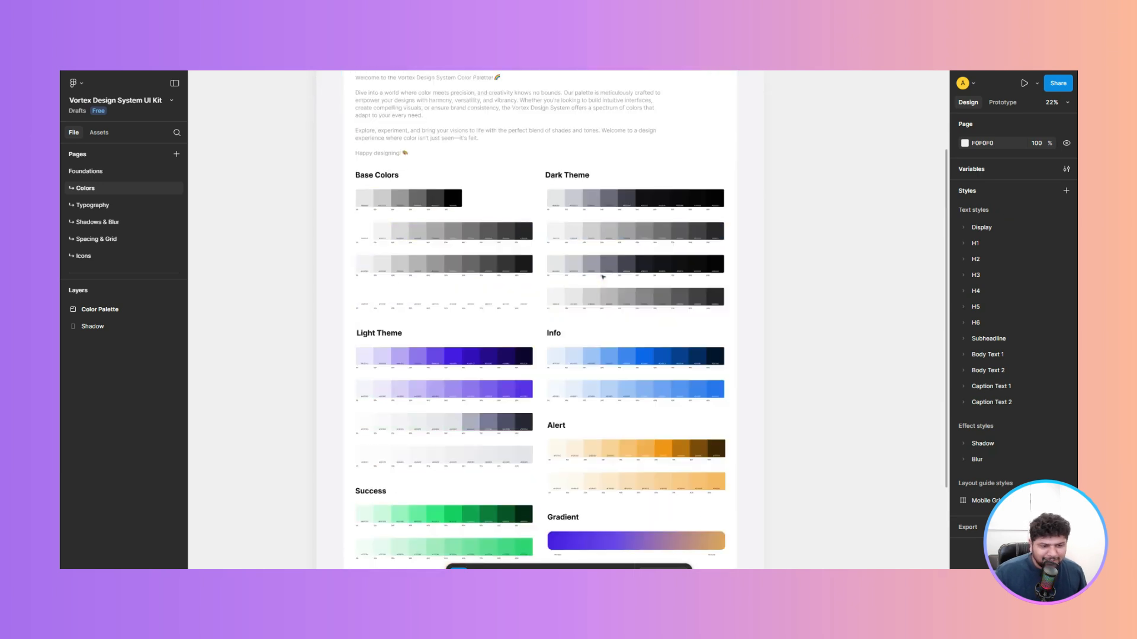
scroll(603, 277, "down", 3)
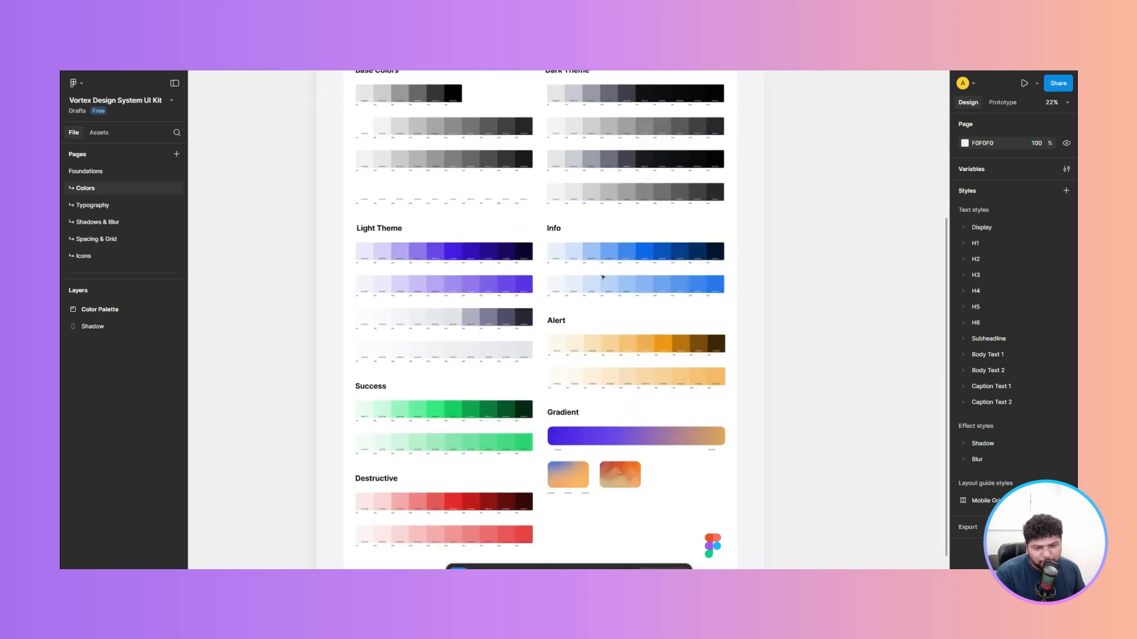
scroll(603, 276, "up", 2)
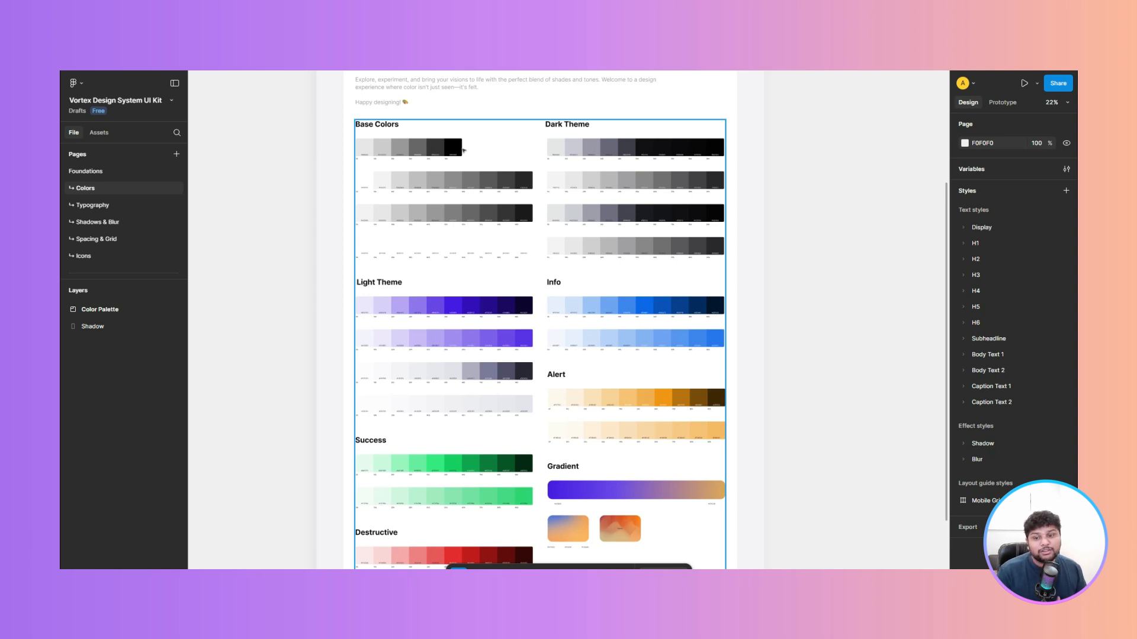
- Review the Typography page's text styles, then return to the Colors page
left_click(115, 207)
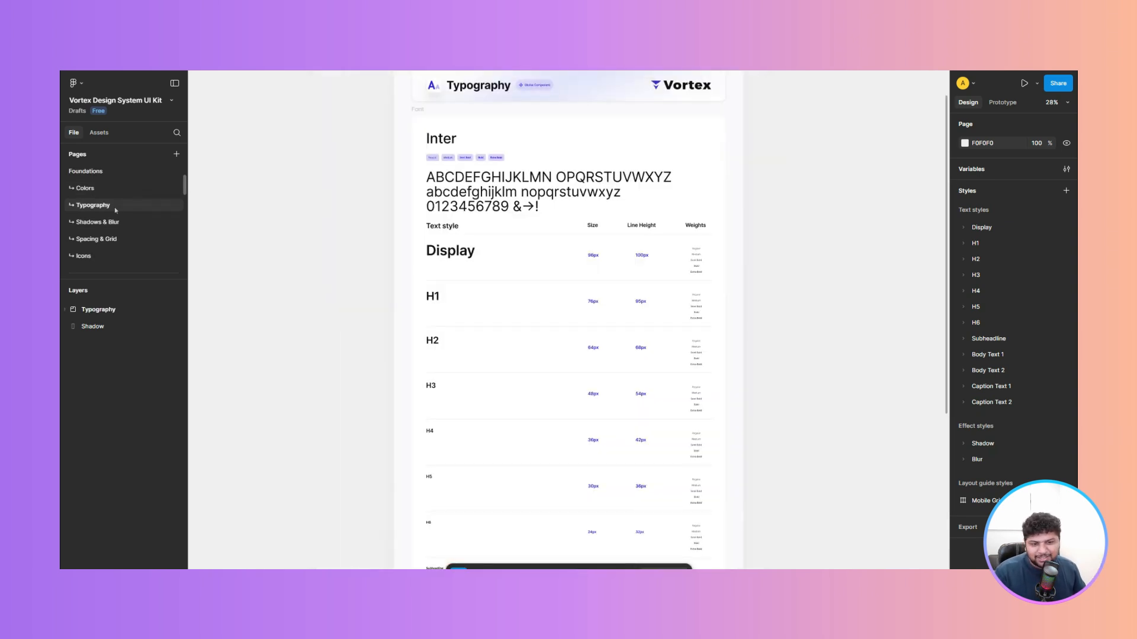
scroll(494, 264, "down", 5)
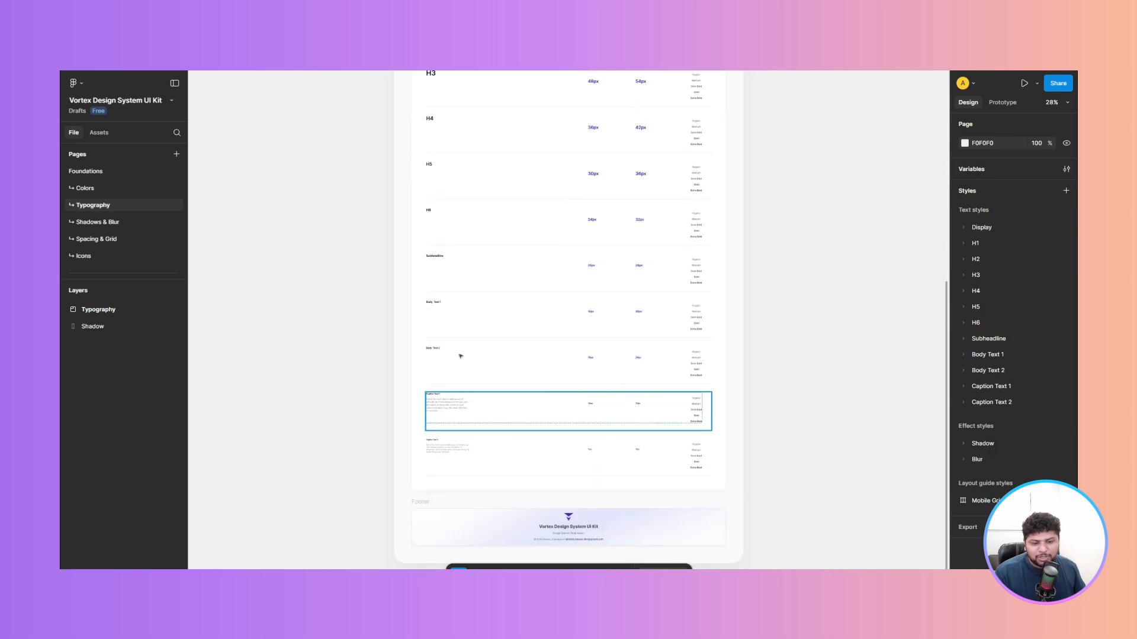
scroll(499, 318, "up", 8)
left_click(84, 188)
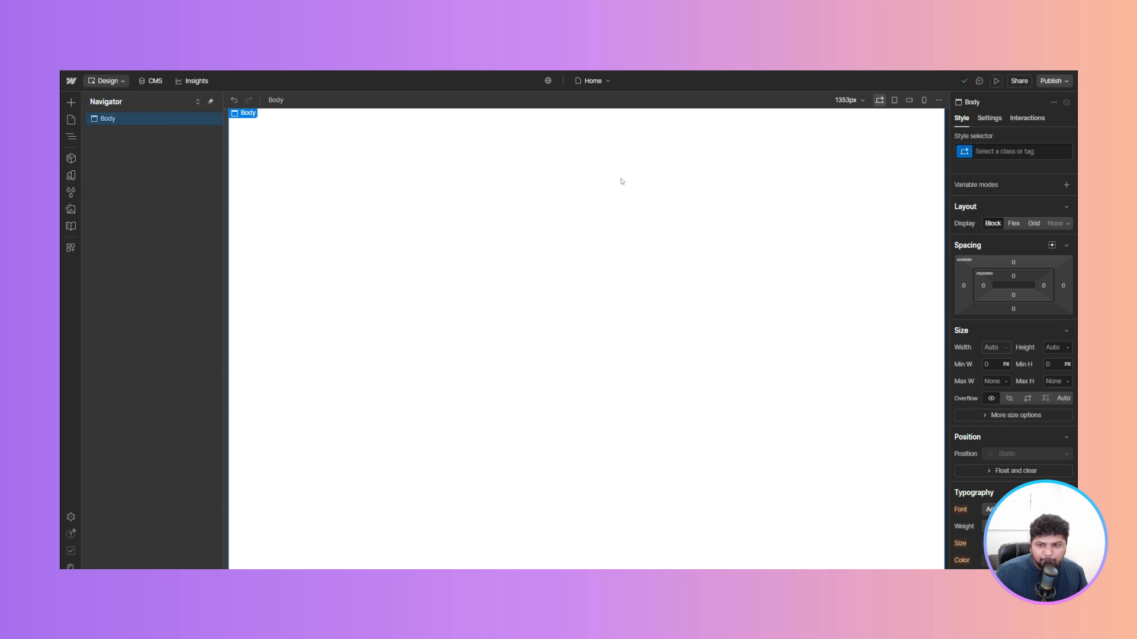
- Switch to Webflow and add a new color variable to the Base collection
left_click(71, 175)
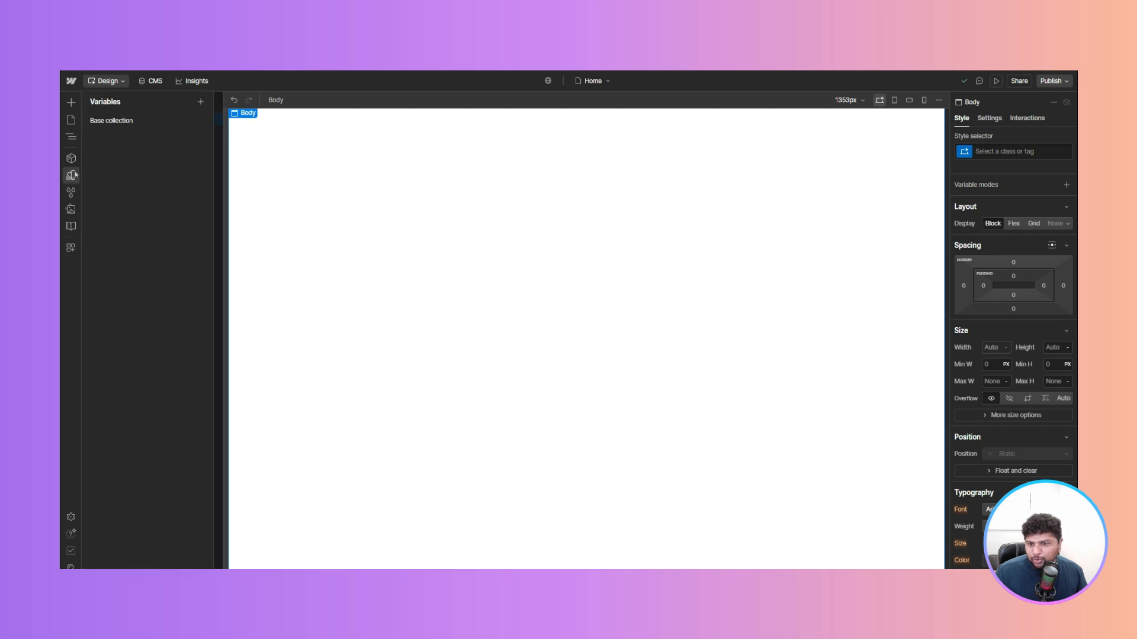
left_click(132, 122)
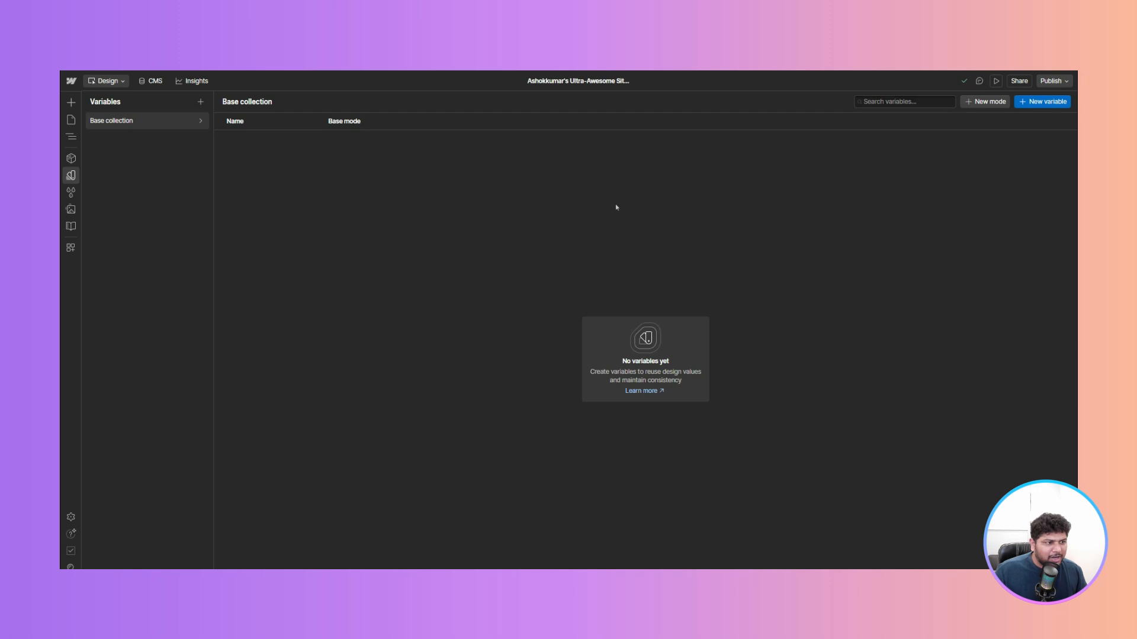
left_click(1037, 103)
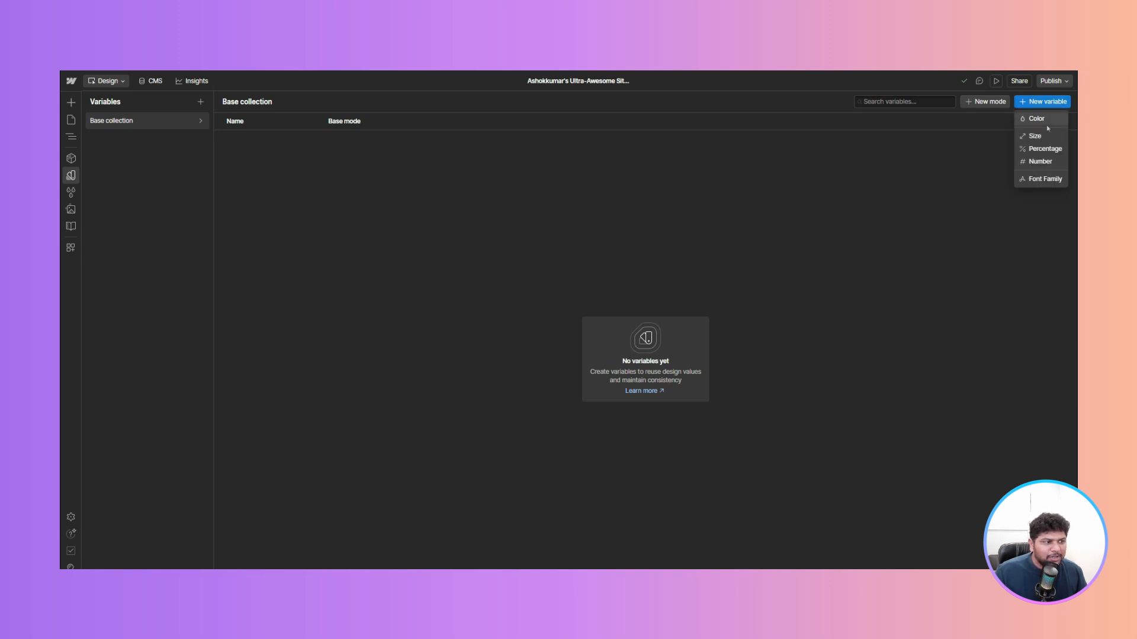
left_click(1040, 119)
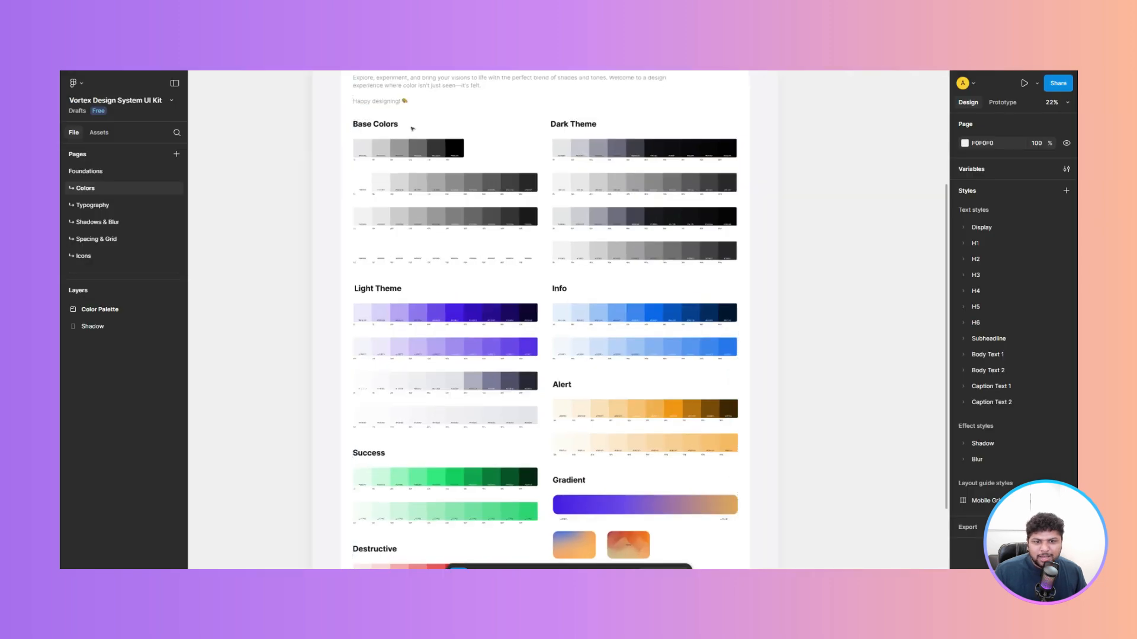
- Name the new color variable base-50 and set its value to e6e6e6, matching the Figma base swatch
scroll(412, 128, "up", 5)
left_click_drag(413, 121, 451, 191)
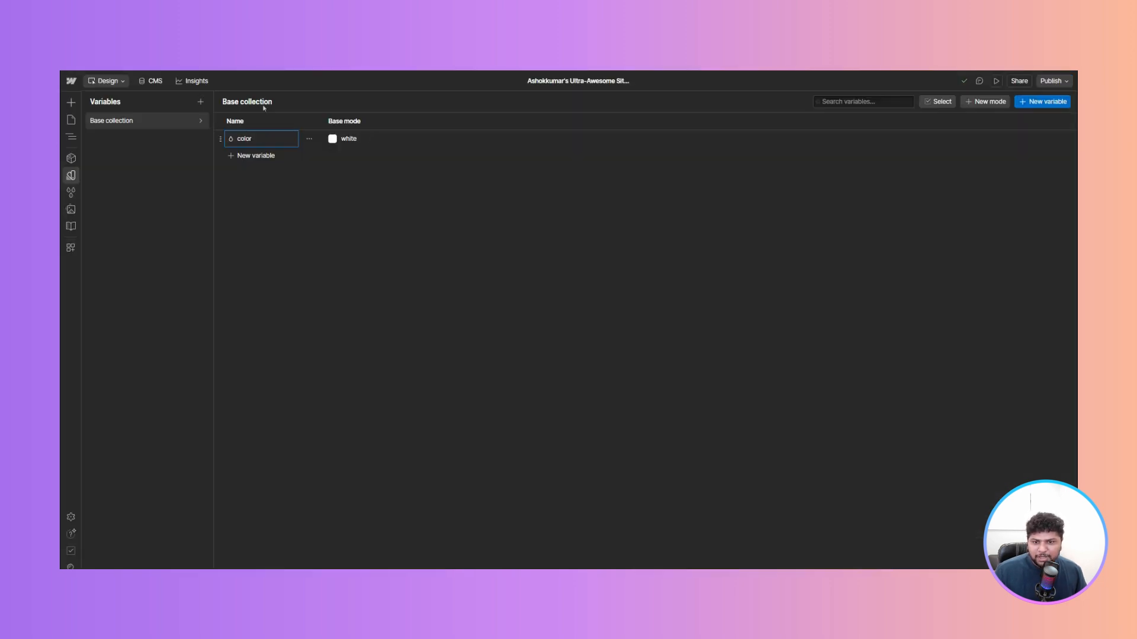
type("base")
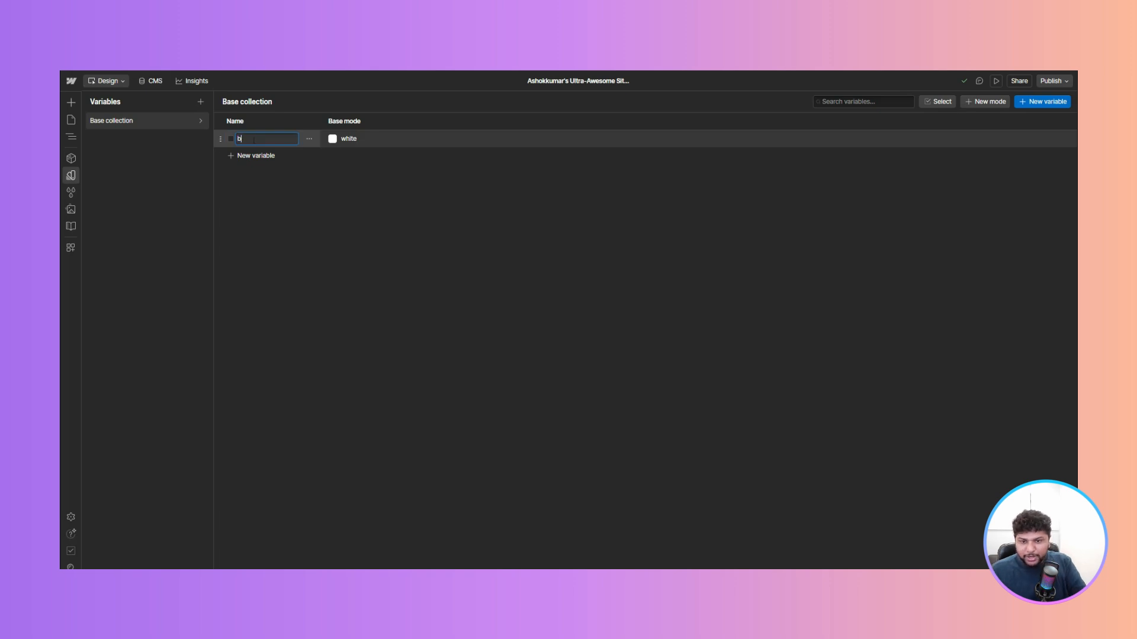
type("-50")
key("Return")
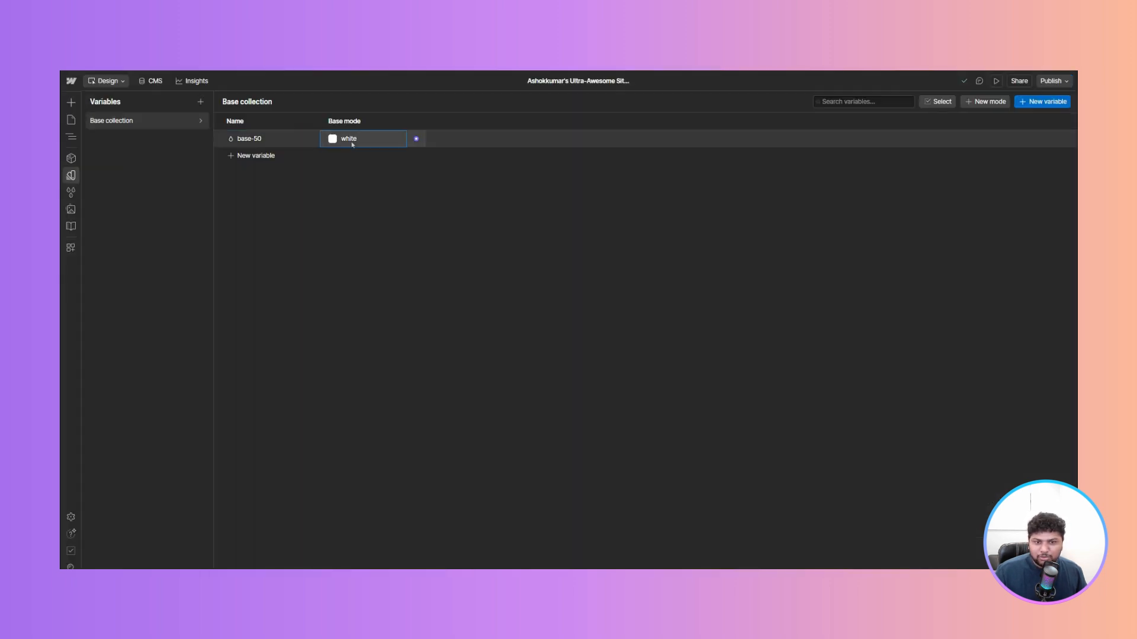
left_click(351, 139)
type("e6e6e6")
key("Return")
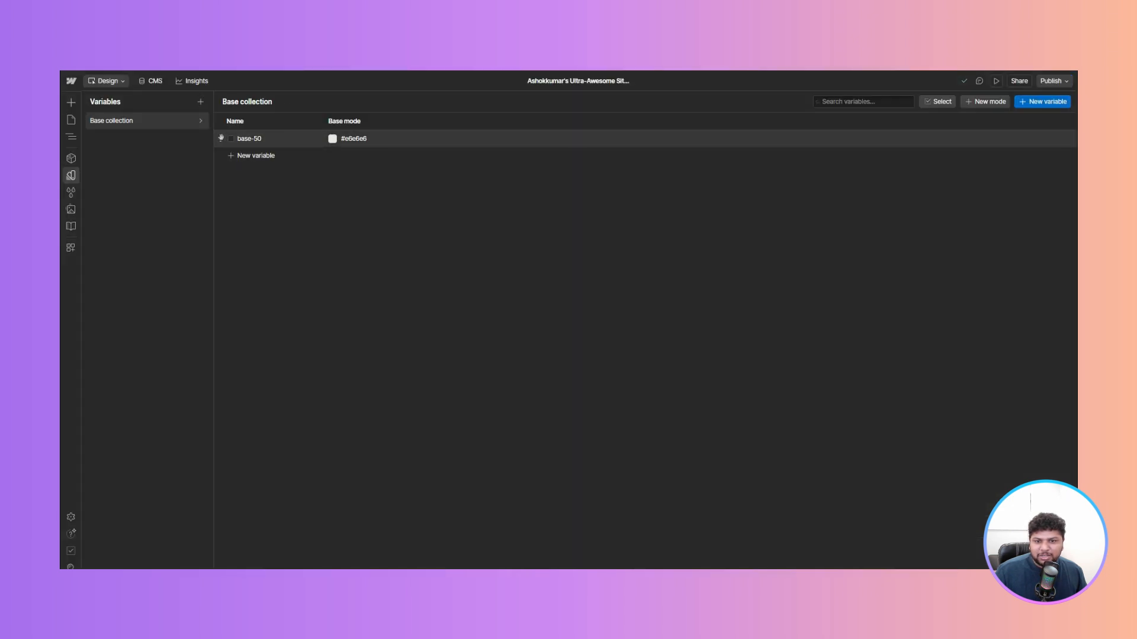
- Duplicate the base-50 variable five times
left_click(308, 140)
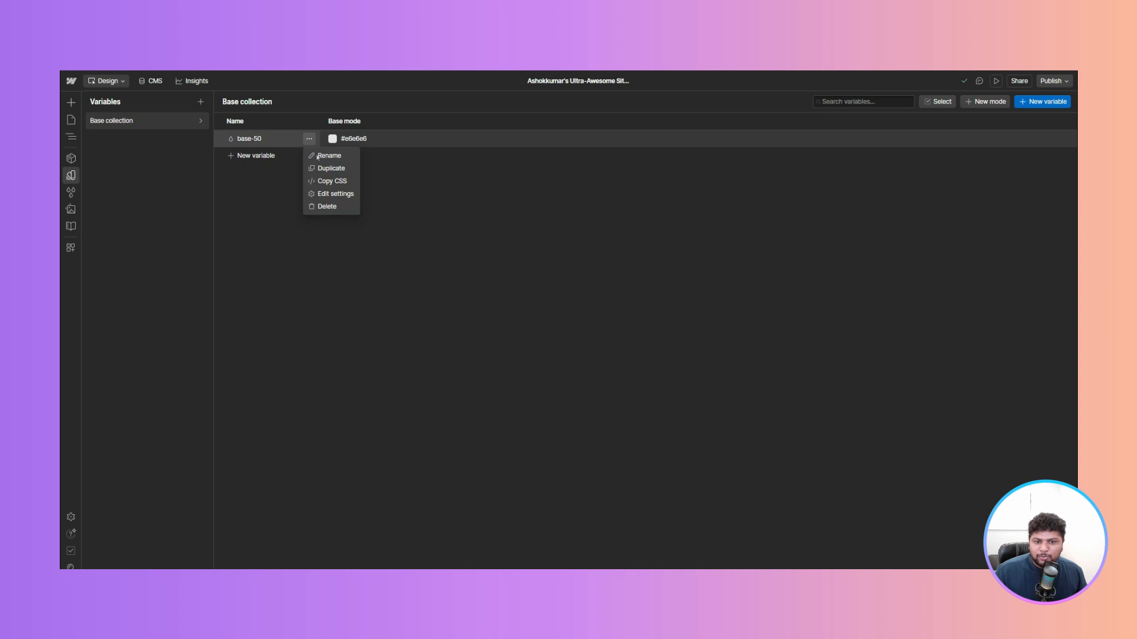
left_click(328, 168)
left_click(309, 155)
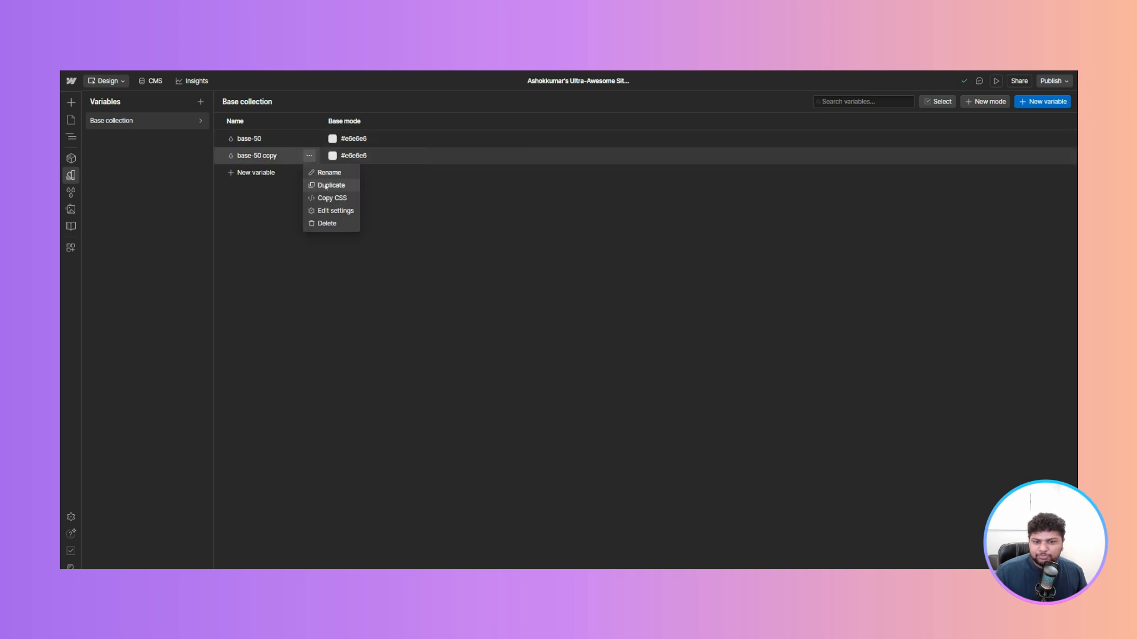
left_click(326, 186)
left_click(309, 172)
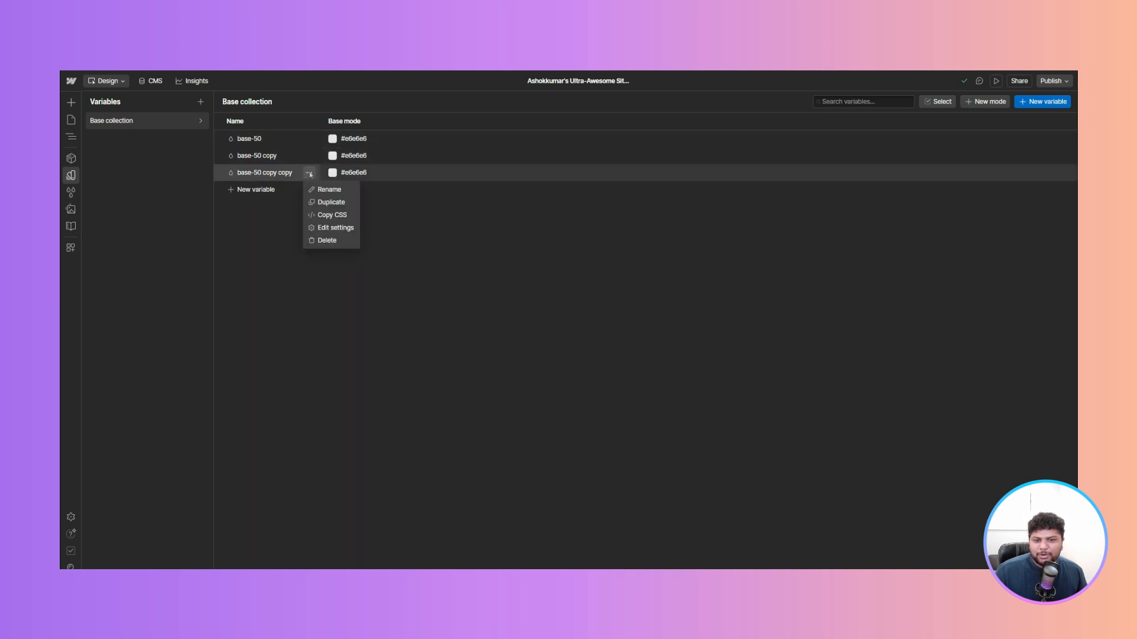
left_click(326, 203)
left_click(309, 190)
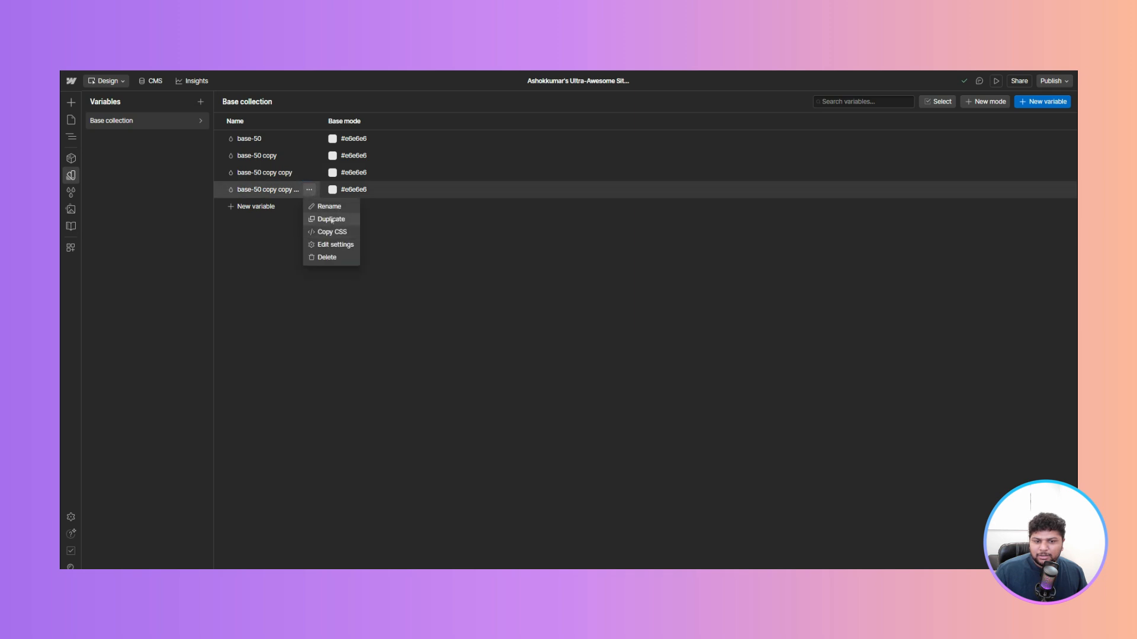
left_click(326, 219)
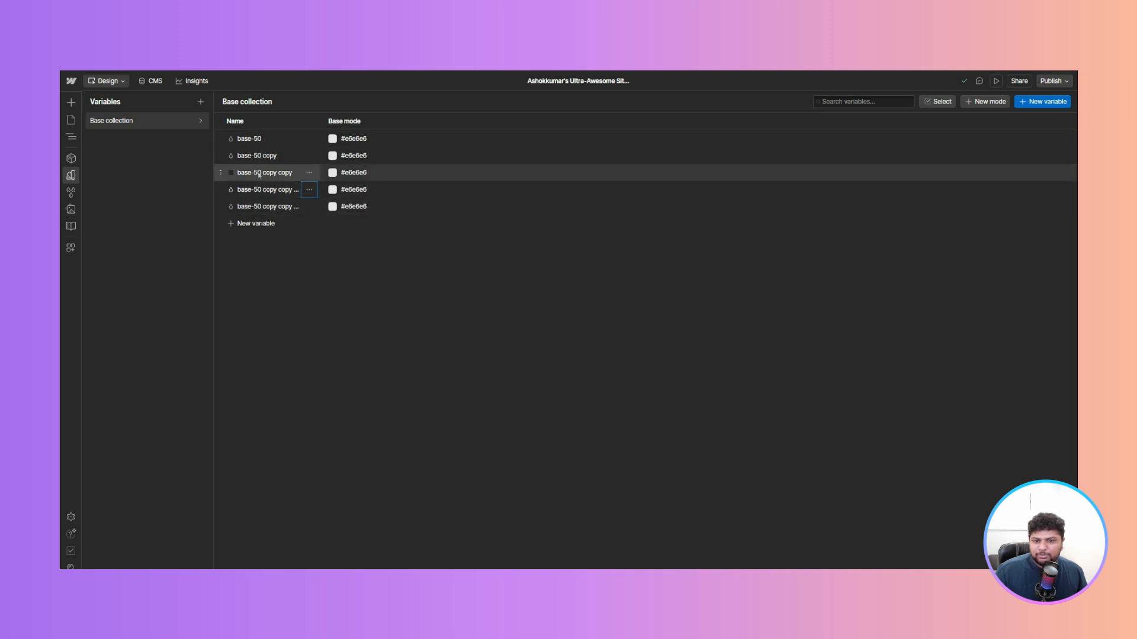
left_click(309, 206)
left_click(326, 235)
- Rename the first copy of base-50 to base-100
double_click(264, 162)
key("Right")
key("shift+Left")
key("shift+Left")
key("shift+Left")
key("shift+Left")
key("shift+Left")
key("shift+Left")
key("shift+Left")
type("100")
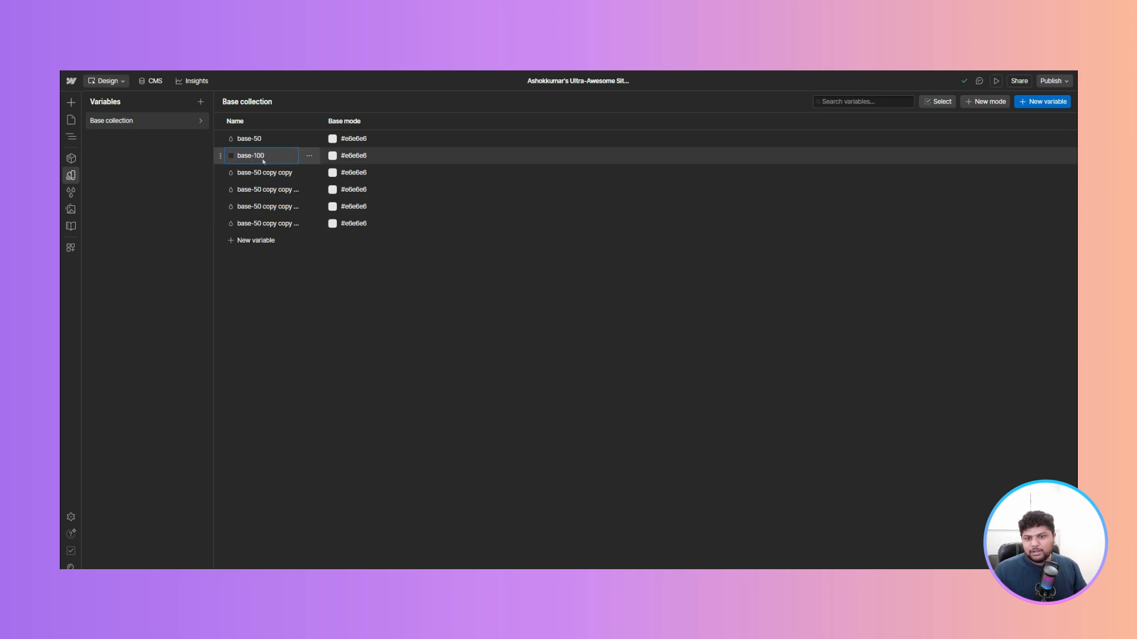
- Rename the second copy to base-200
double_click(264, 172)
key("Right")
key("shift+Left")
key("shift+Left")
key("shift+Left")
key("shift+Left")
key("shift+Left")
key("shift+Left")
key("shift+Left")
key("shift+Left")
key("shift+Left")
key("shift+Left")
key("shift+Left")
key("shift+Left")
type("200")
key("Return")
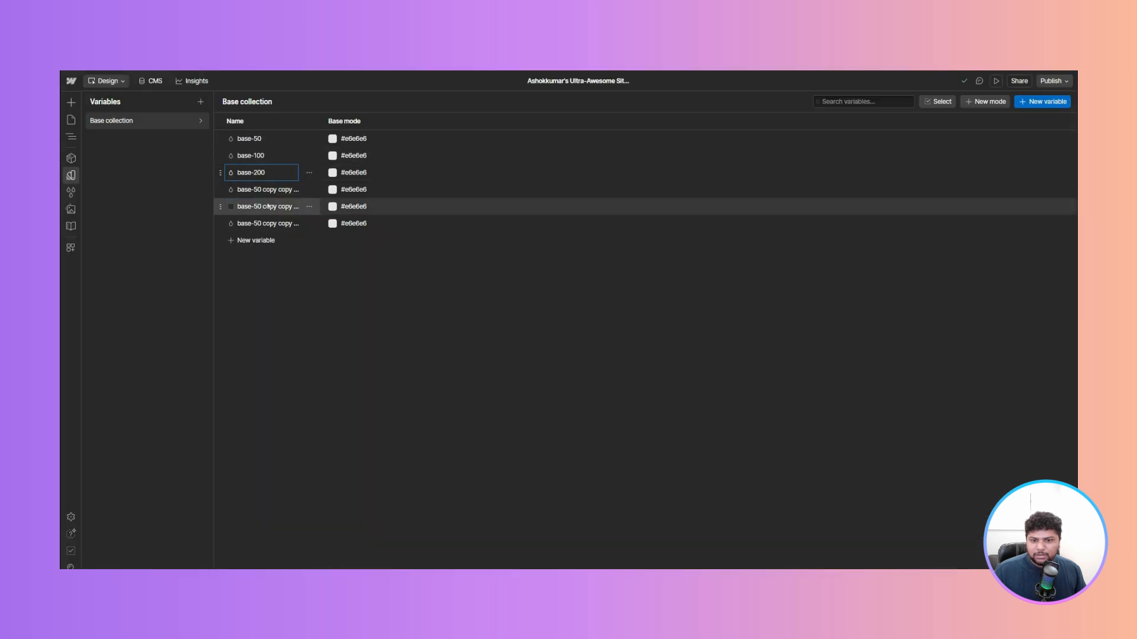
- Rename the third copy to base-300
double_click(266, 189)
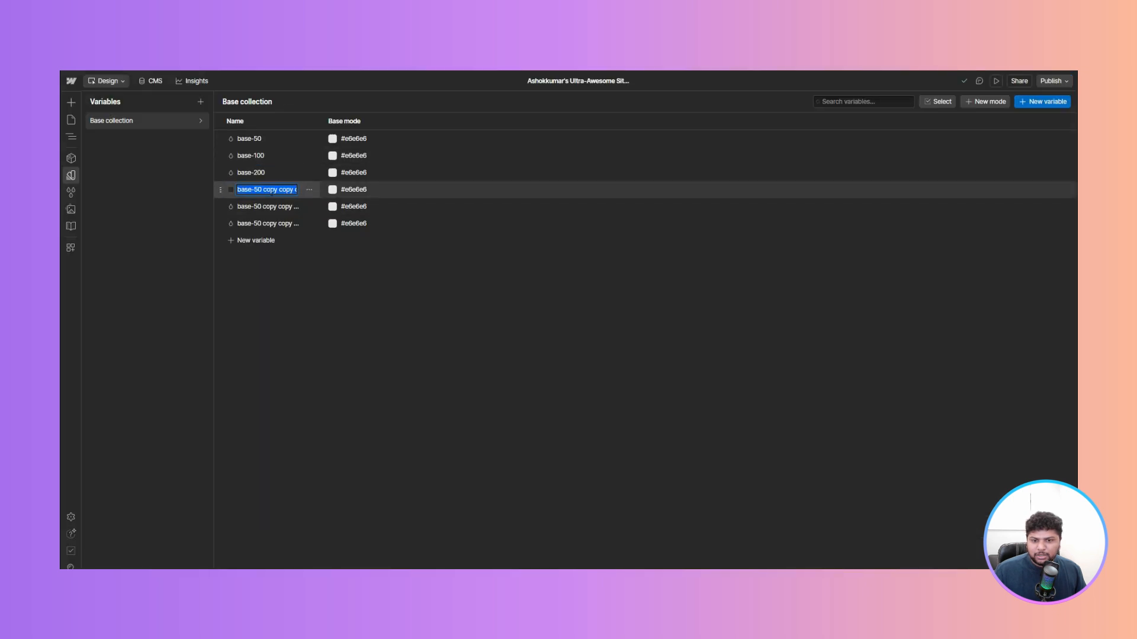
key("Right")
key("ctrl+shift+Left")
key("ctrl+shift+Left")
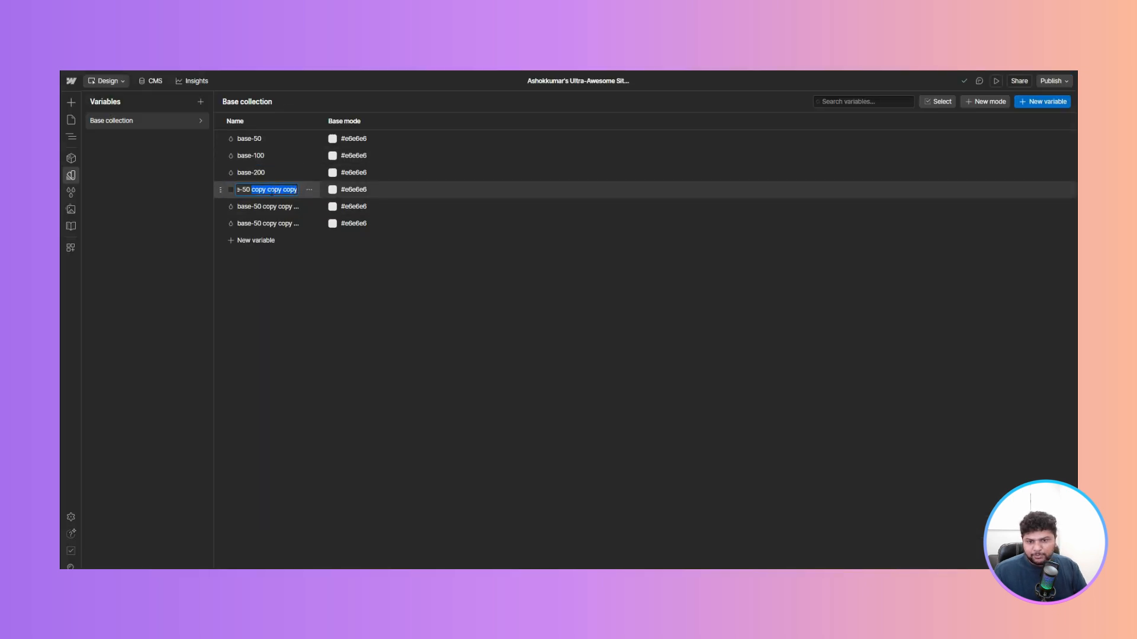
key("ctrl+shift+Left")
type("300")
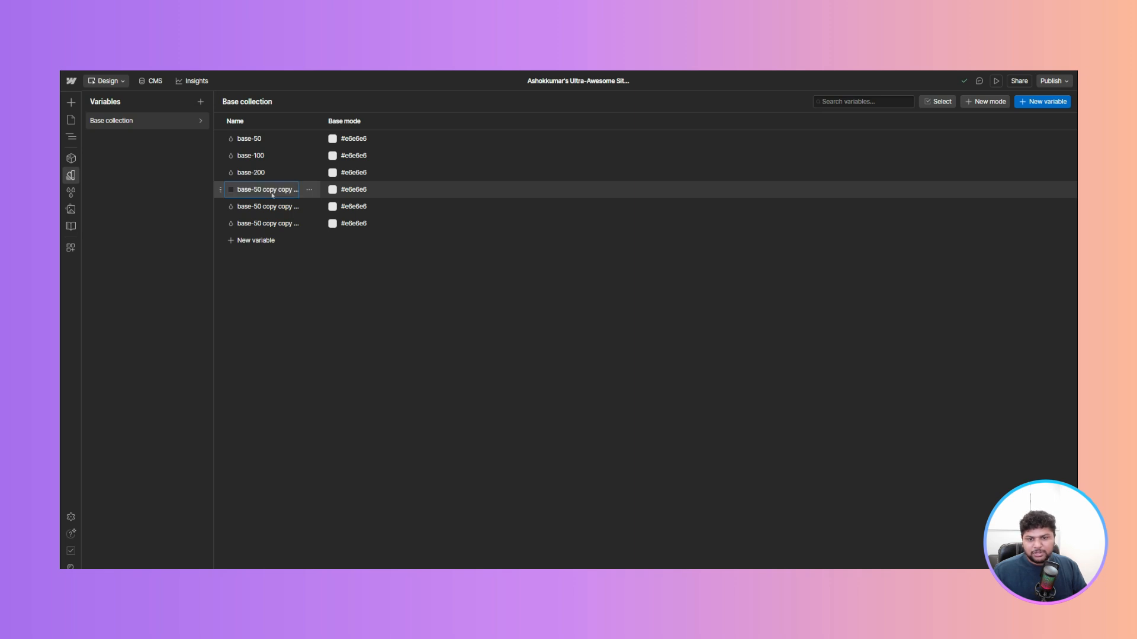
- Rename the fourth copy to base-400
left_click(273, 205)
key("Right")
key("shift+Left")
key("shift+Left")
key("shift+Left")
key("shift+Left")
key("shift+Left")
key("shift+Left")
key("shift+Left")
key("shift+Left")
key("shift+Left")
key("shift+Left")
key("shift+Left")
key("shift+Left")
key("shift+Left")
key("shift+Left")
key("shift+Left")
key("shift+Left")
key("shift+Left")
key("shift+Left")
key("shift+Left")
key("shift+Left")
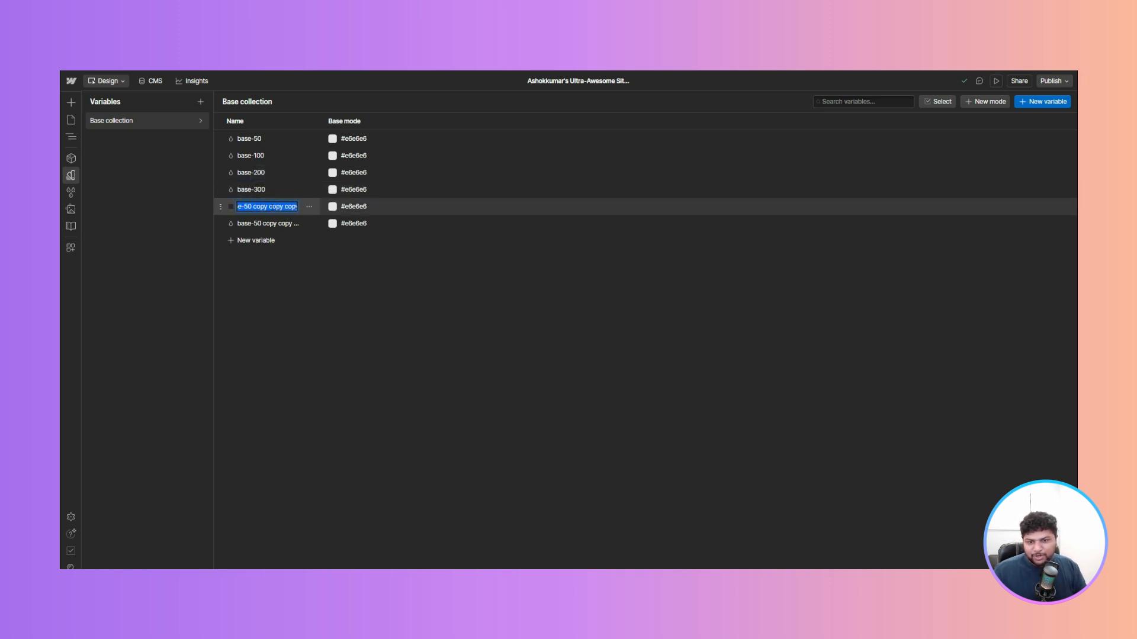
key("shift+Right")
key("shift+Right")
type("400")
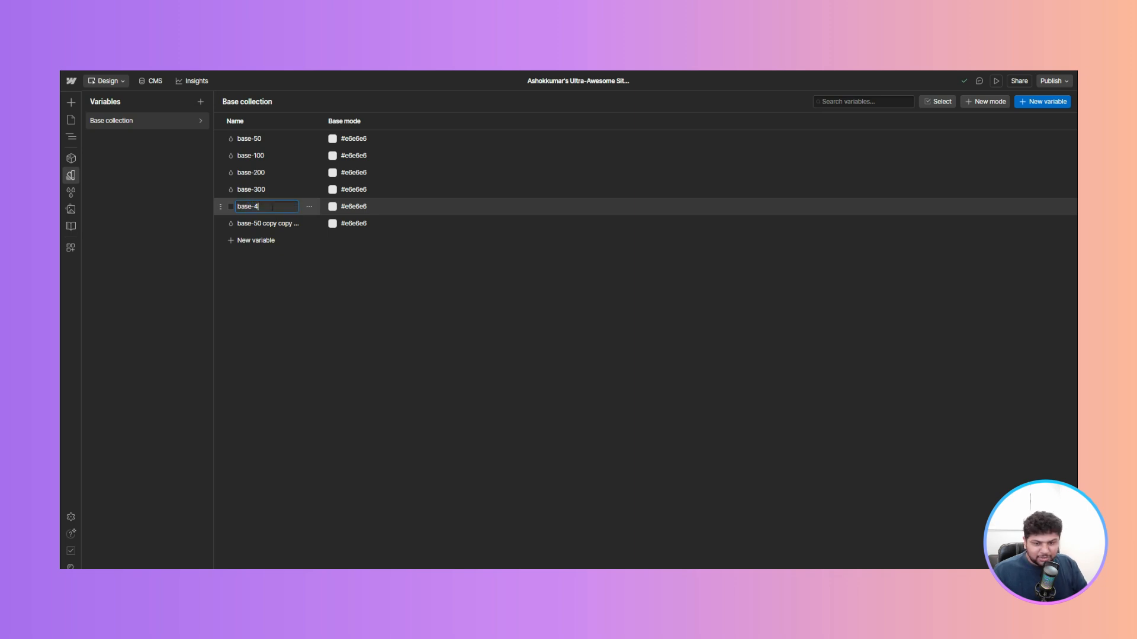
- Rename the last copy to base-500
left_click(270, 223)
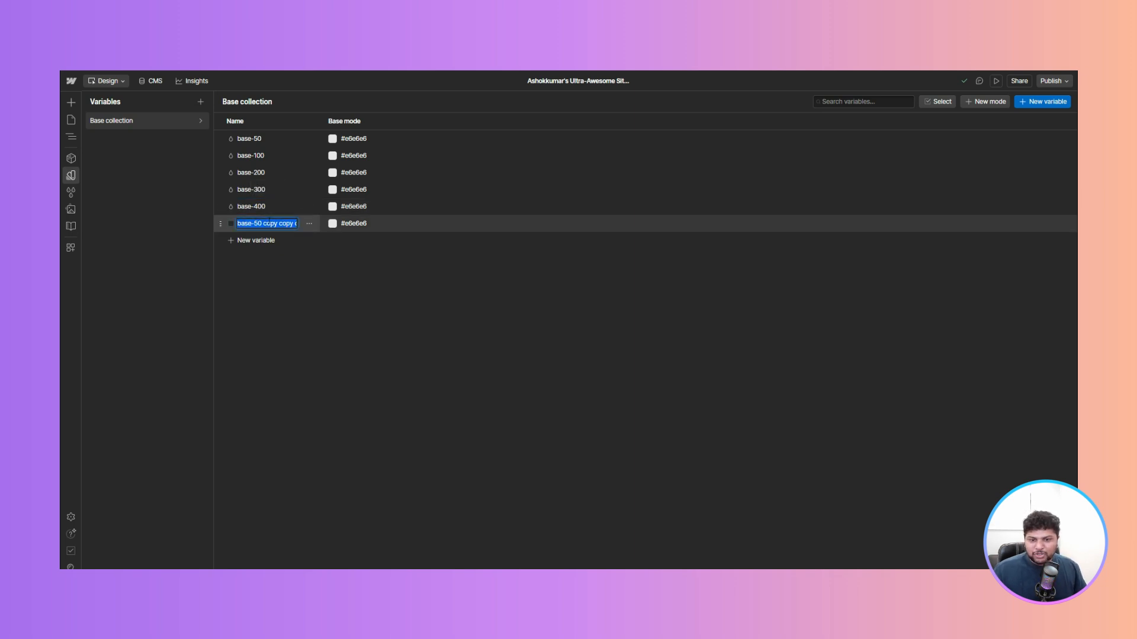
key("Right")
key("shift+Left")
key("shift+Left")
key("shift+Left")
key("shift+Left")
key("shift+Left")
key("shift+Left")
key("shift+Left")
key("shift+Left")
key("shift+Left")
key("shift+Left")
key("shift+Left")
key("shift+Left")
key("shift+Left")
key("shift+Left")
key("shift+Left")
key("shift+Left")
key("shift+Left")
key("shift+Left")
key("shift+Left")
key("shift+Left")
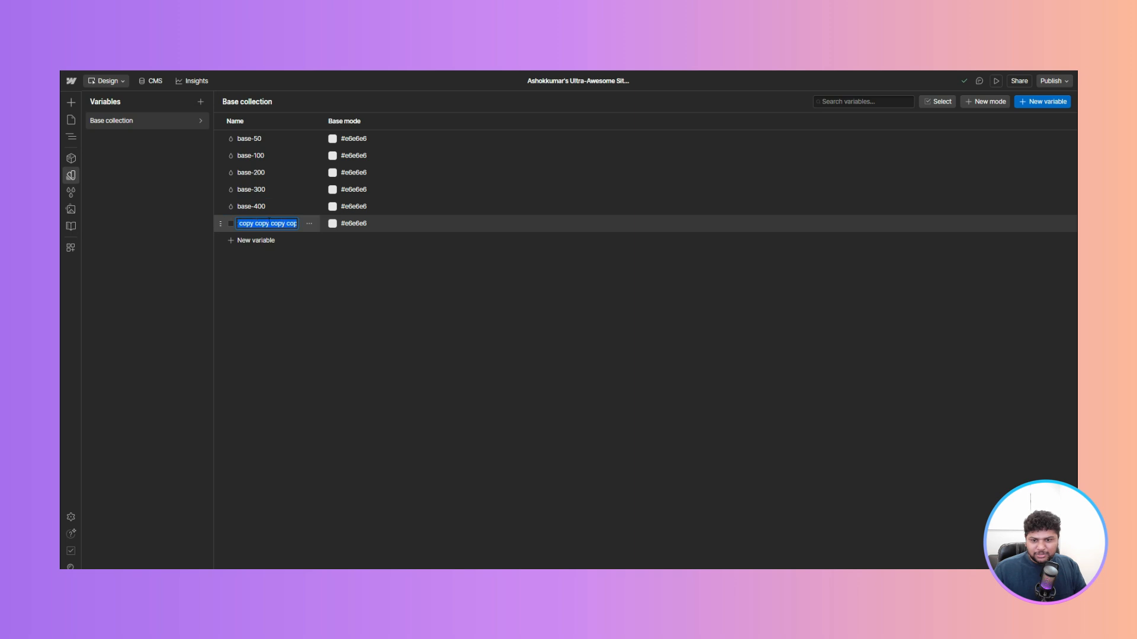
key("shift+Right")
key("shift+Right")
key("shift+Right")
key("shift+Right")
type("500")
key("Return")
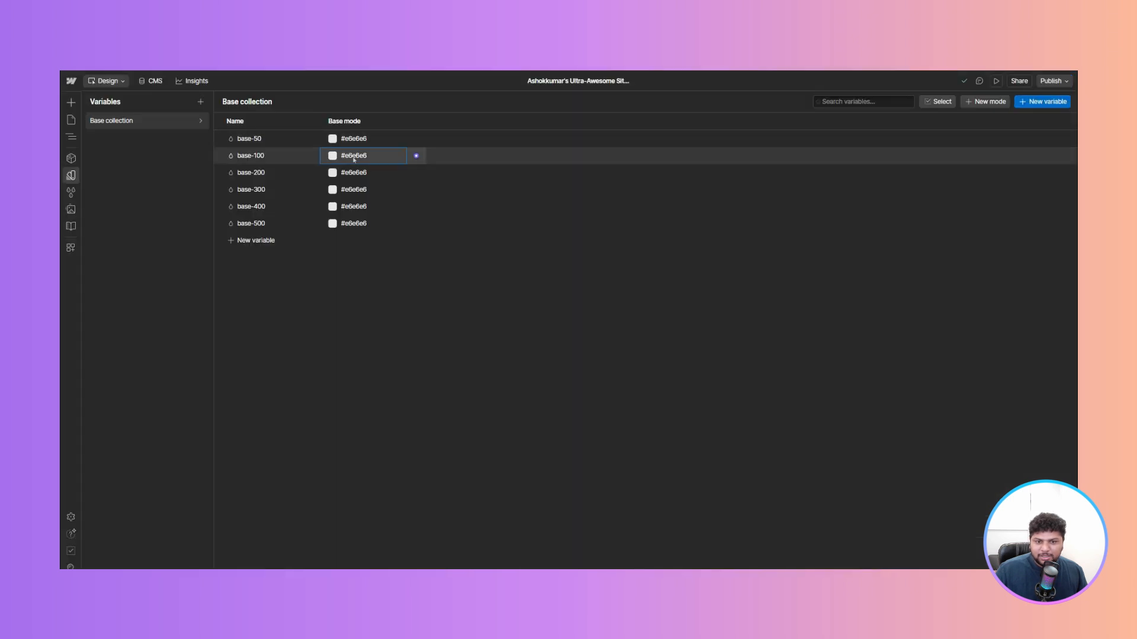
- Set base-100's color to #ccc and base-200's color to #999
left_click(354, 155)
type("#ccc")
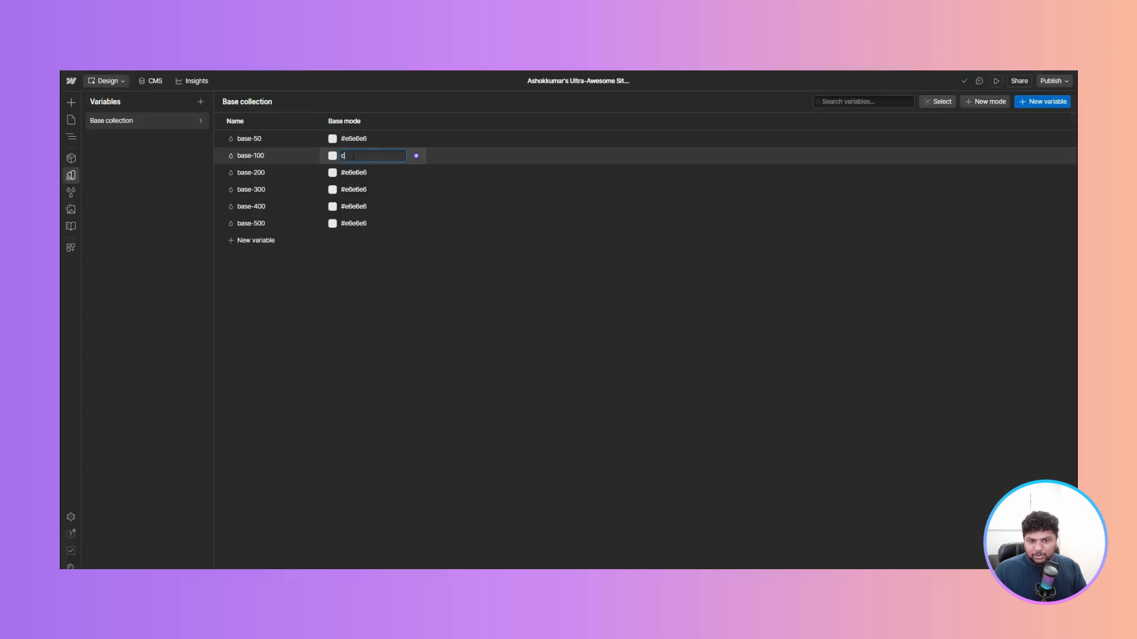
left_click(356, 172)
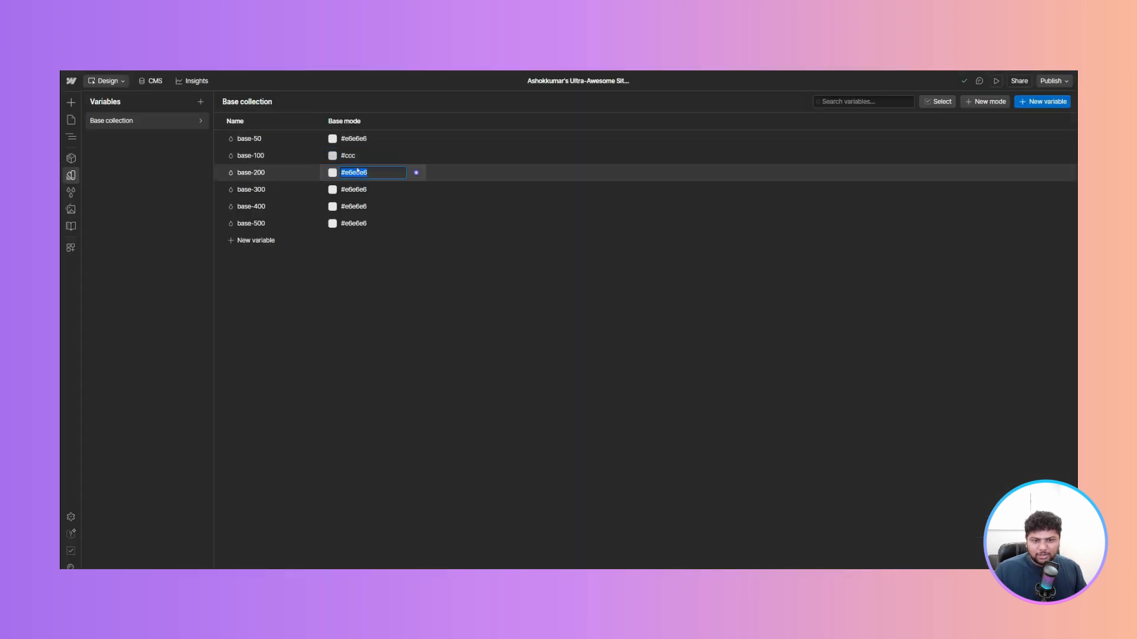
left_click(357, 171)
type("#999")
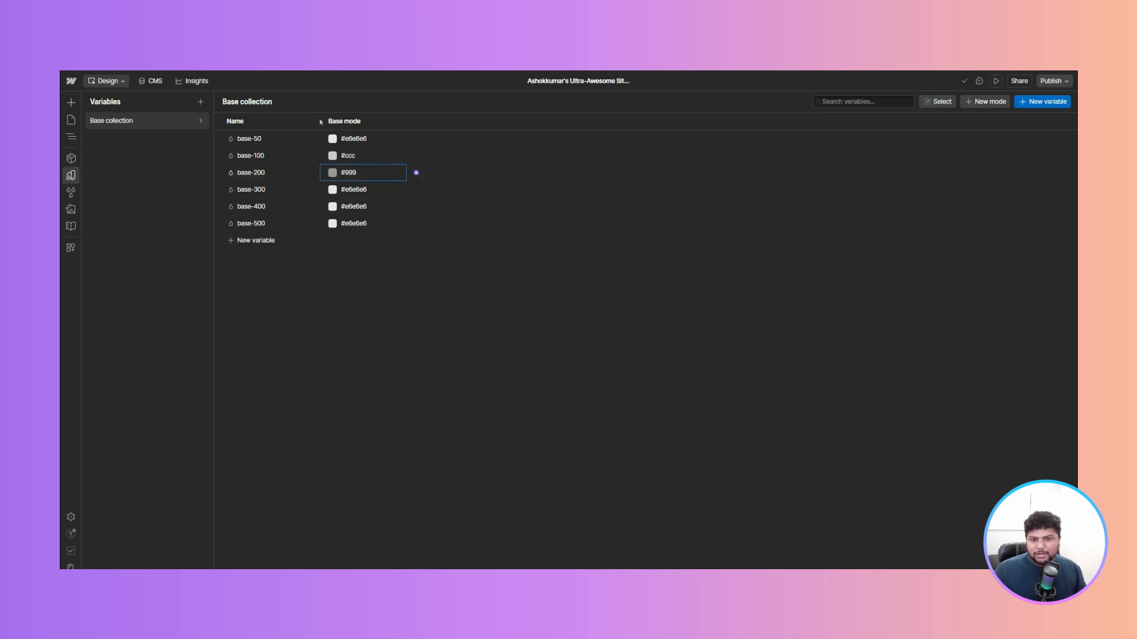
left_click(353, 157)
key("Right")
type("c")
key("BackSpace")
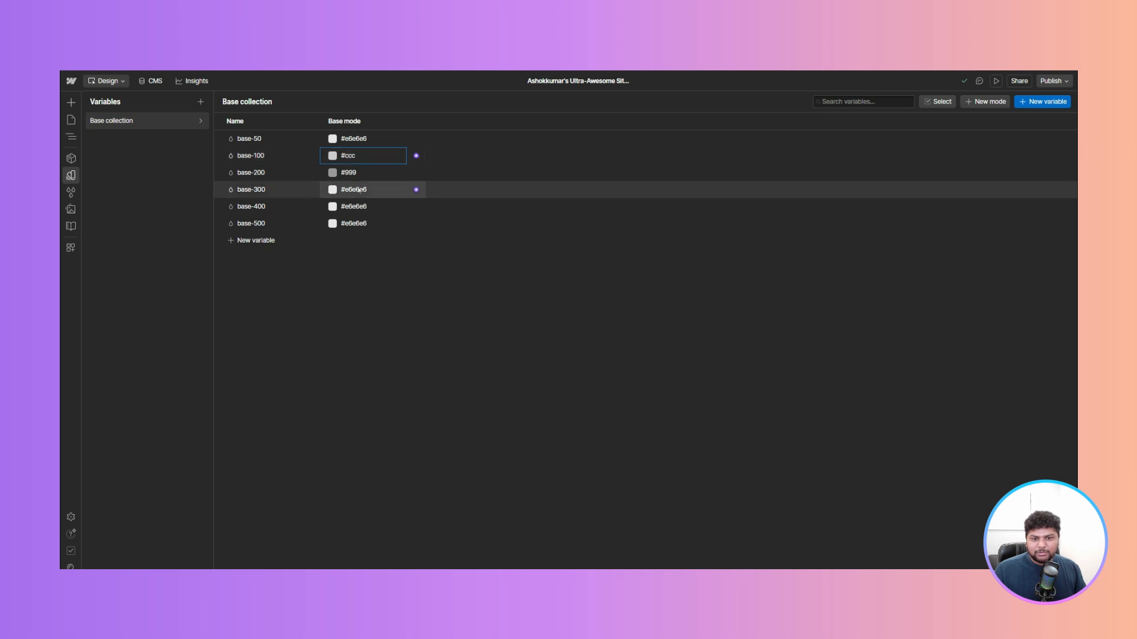
- Set base-100's color to #ccc and base-300's color to #666
left_click(376, 157)
left_click(376, 157)
type("ccc")
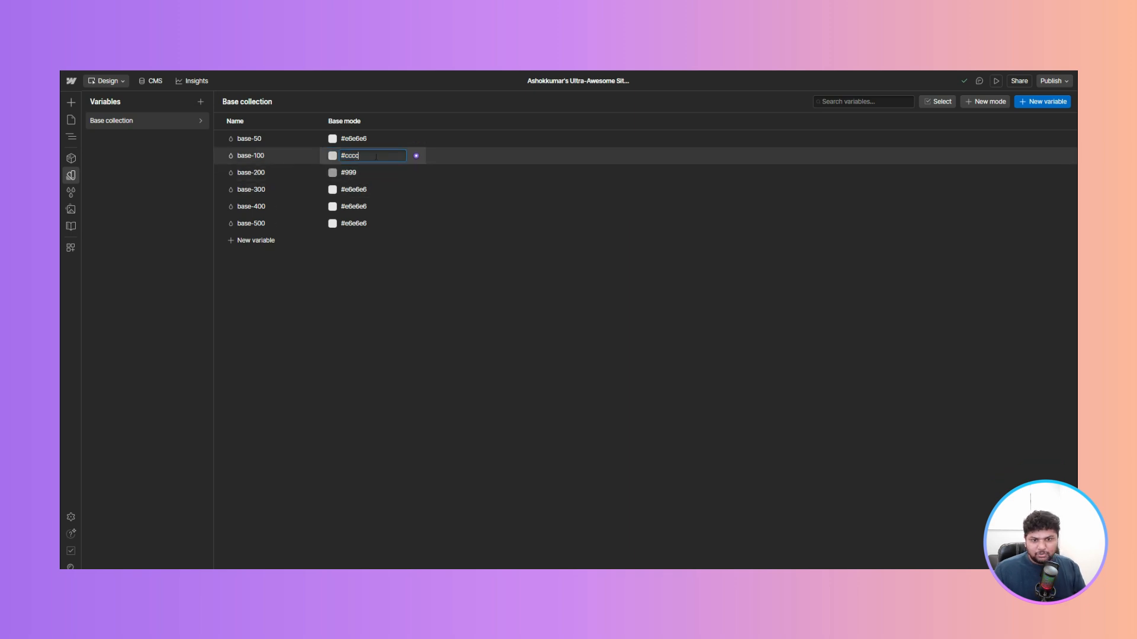
key("Return")
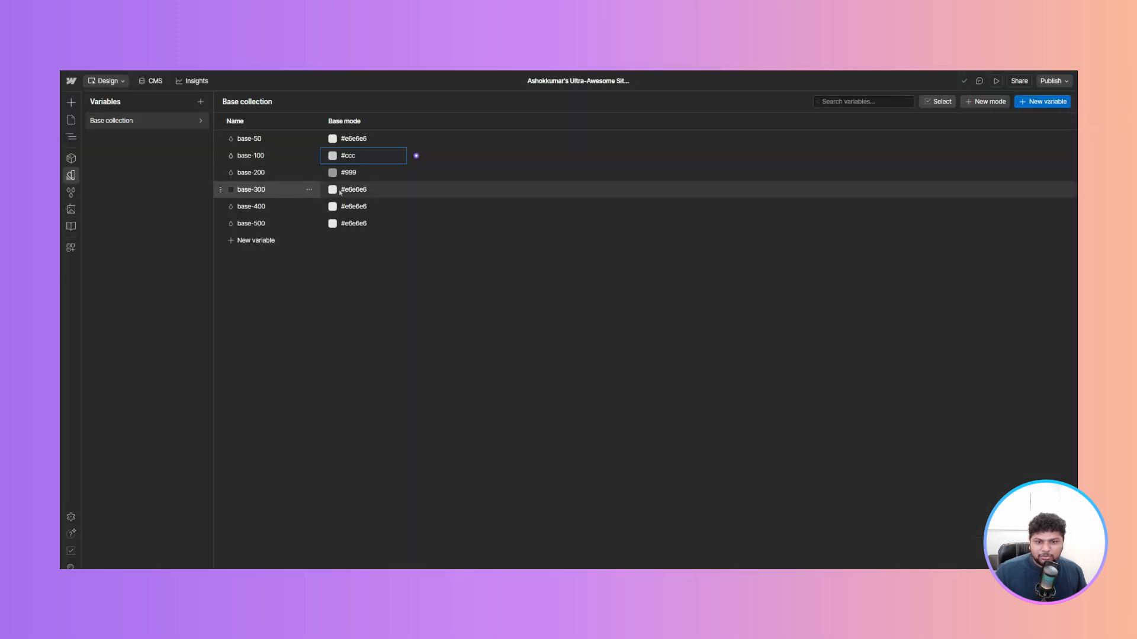
left_click(373, 189)
type("666")
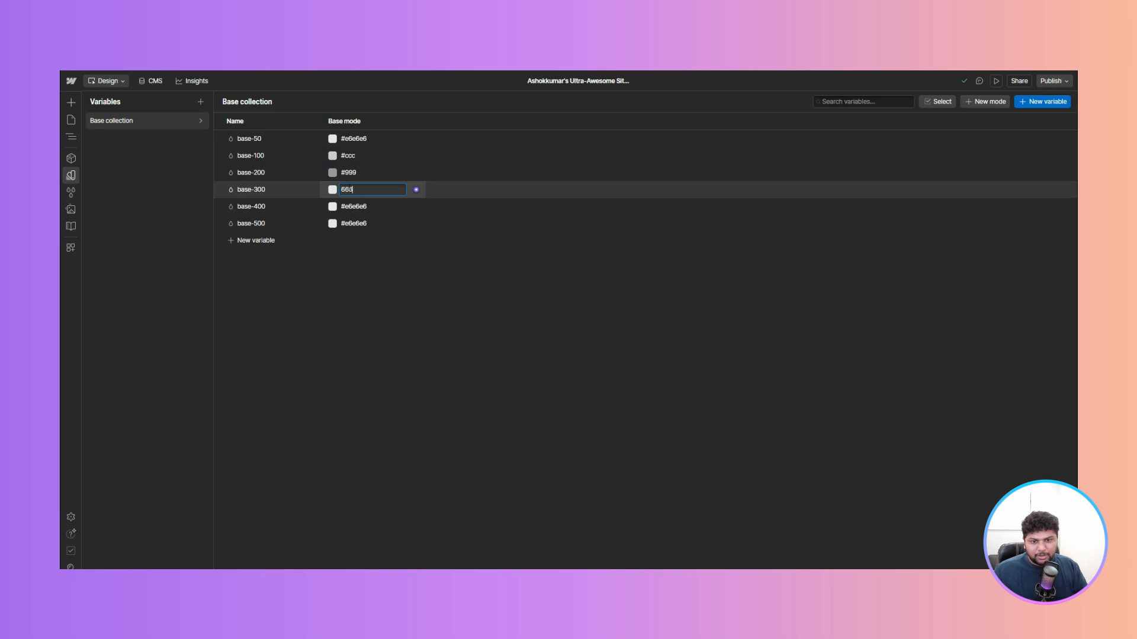
type("666")
key("Return")
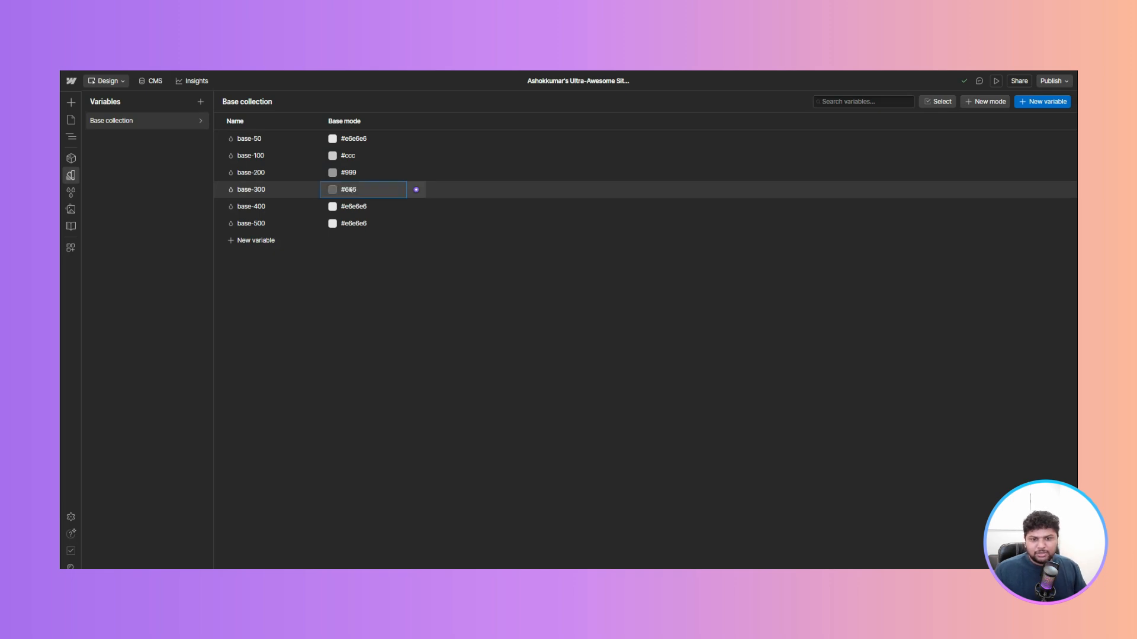
- Set base-400's color to #333333 and base-500's color to black
double_click(363, 207)
type("333333")
key("Return")
left_click(353, 228)
double_click(353, 228)
type("black")
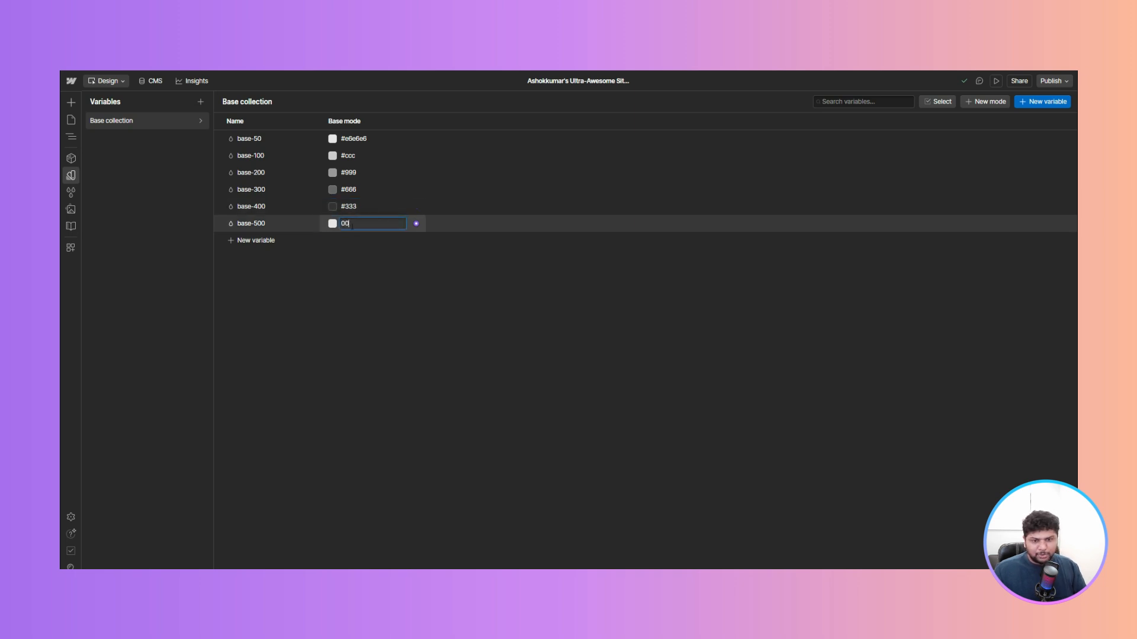
left_click(342, 329)
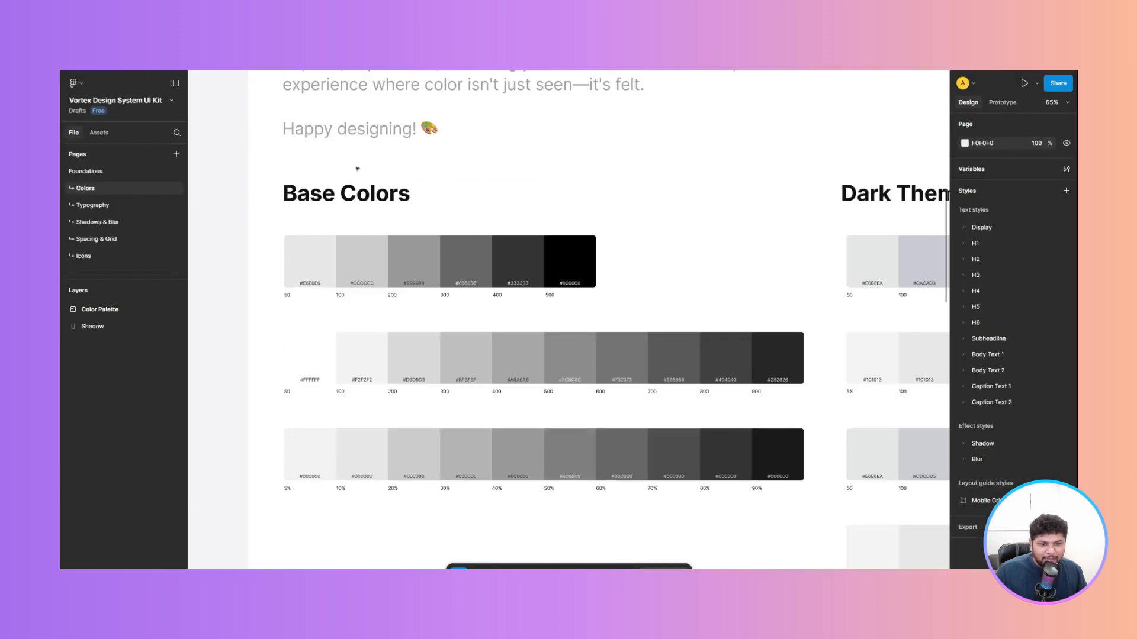
- Add a new color variable named primary-50
scroll(357, 168, "down", 7)
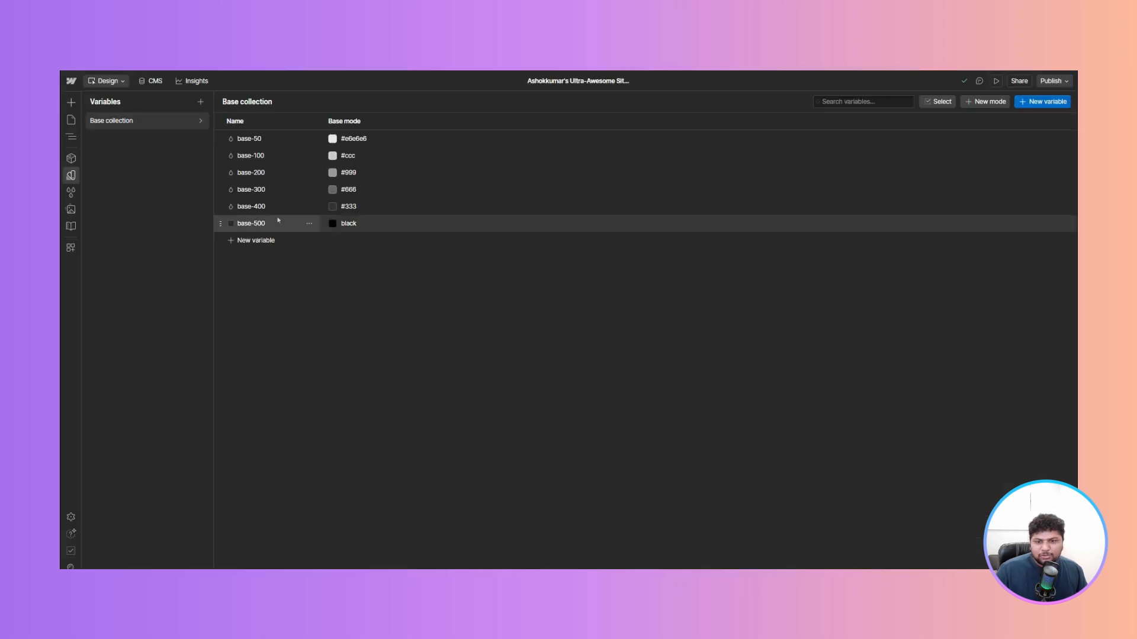
left_click(1044, 101)
left_click(1044, 125)
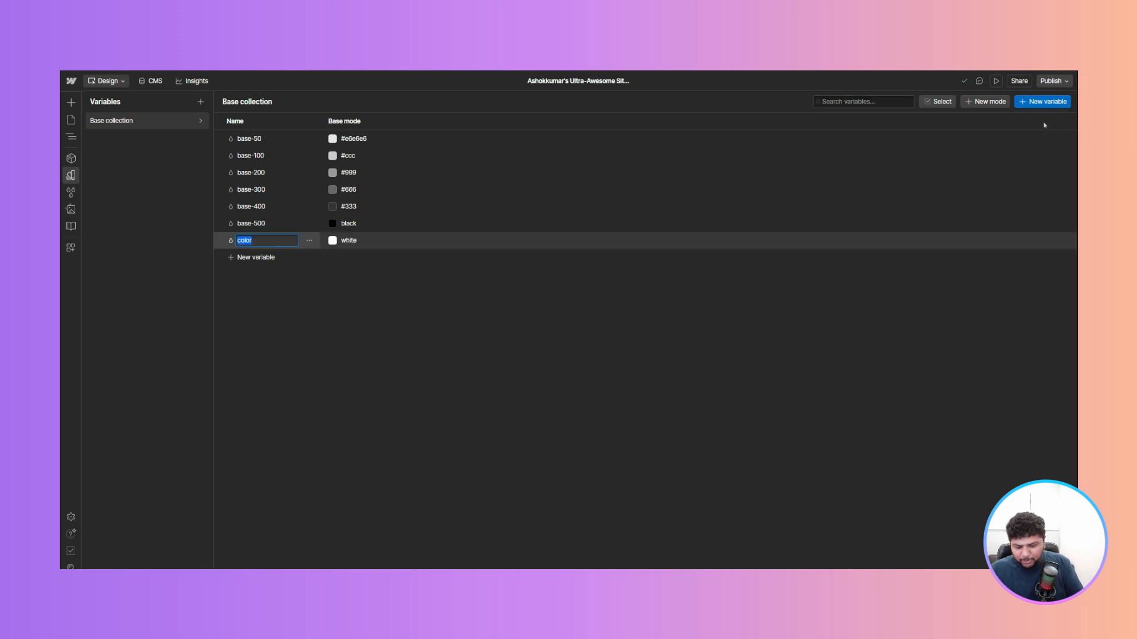
type("mary-")
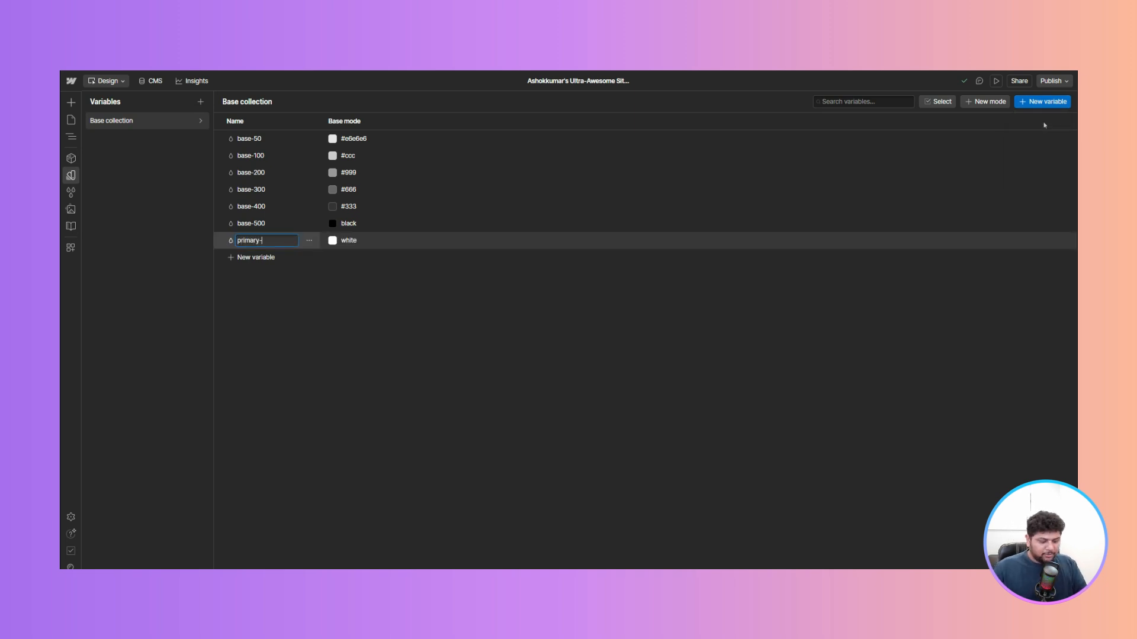
type("50")
key("Return")
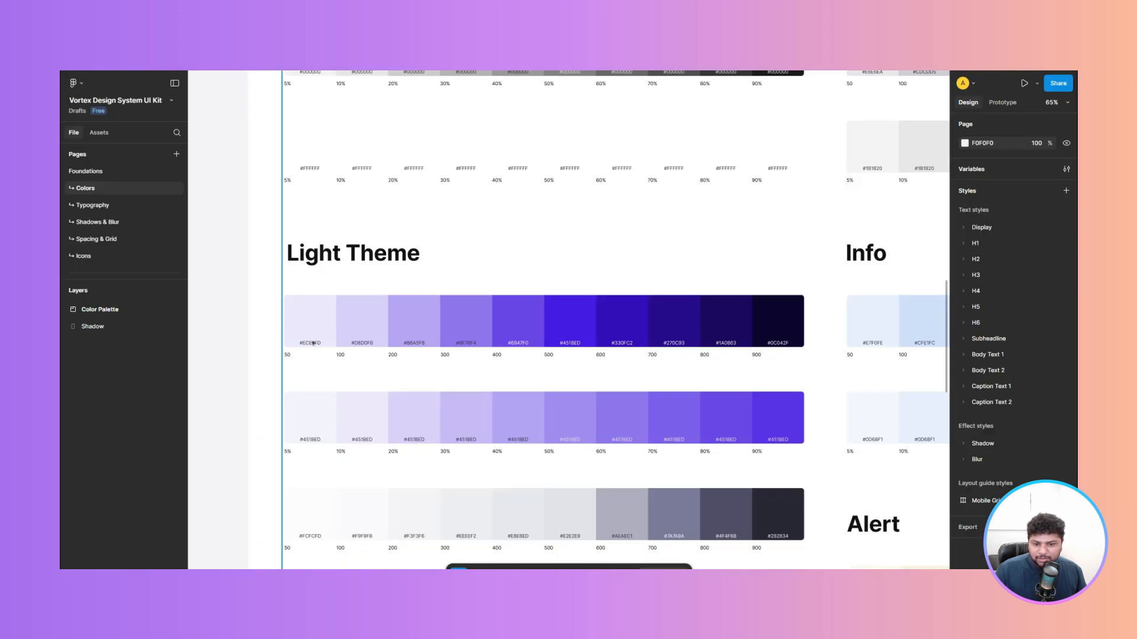
- Copy the hex code of the Light Theme 50 swatch in Figma and paste it as primary-50's color
right_click(313, 343)
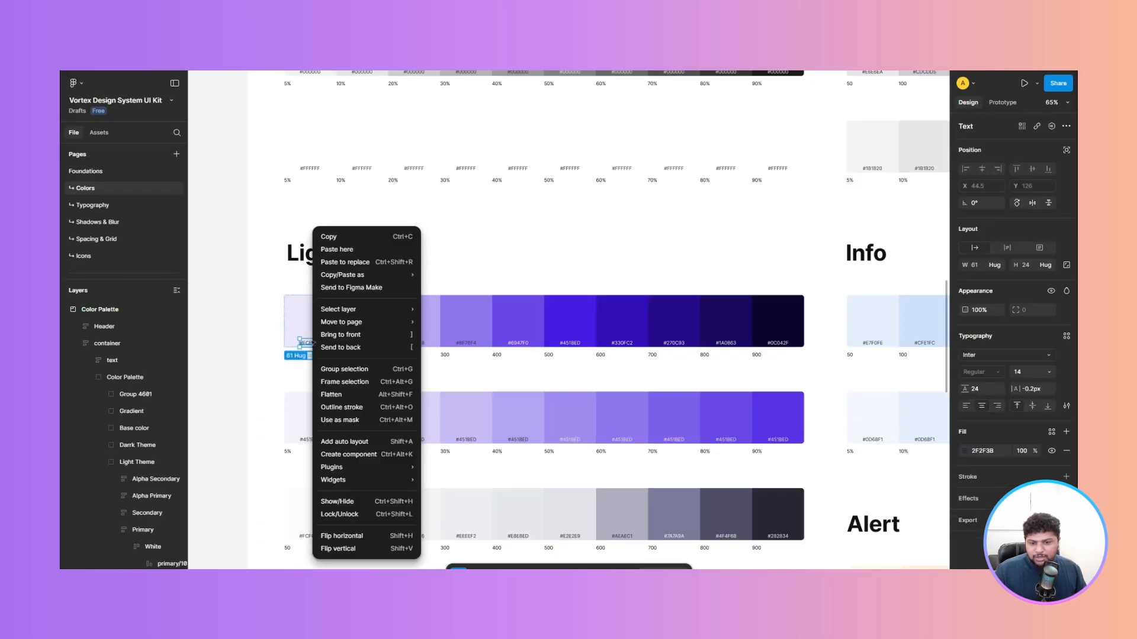
mouse_move(403, 277)
left_click(450, 277)
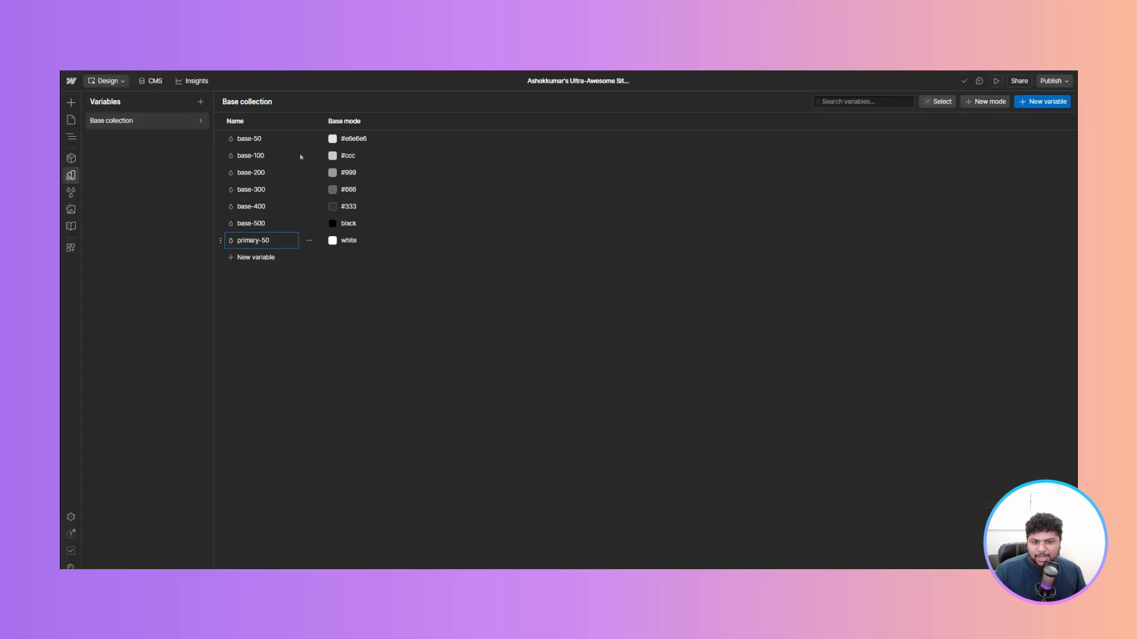
key("Tab")
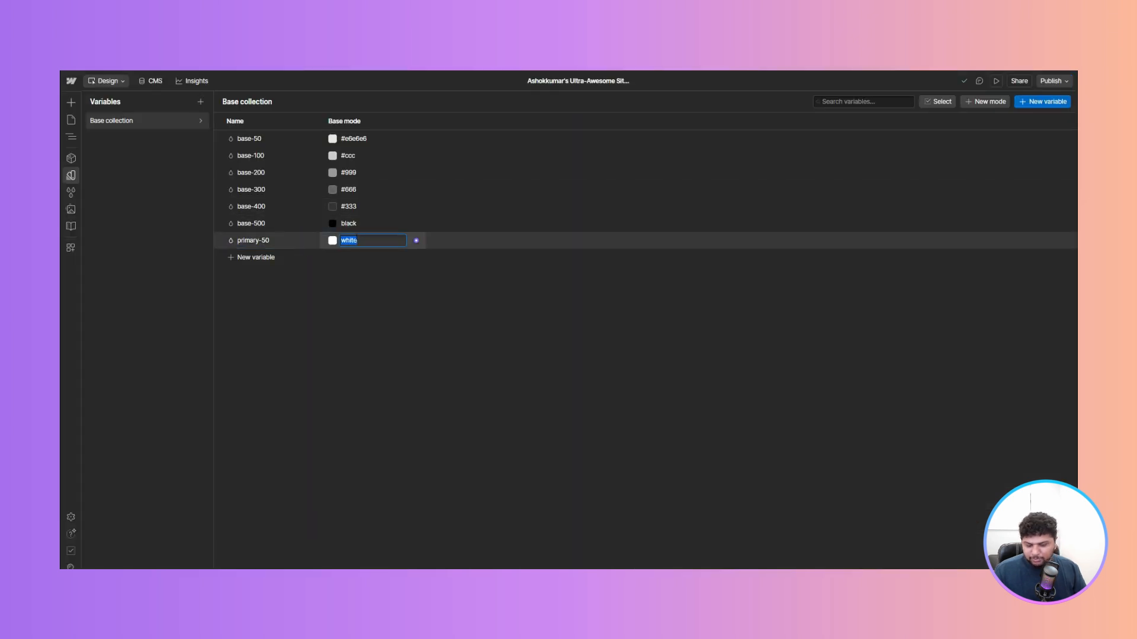
key("ctrl+v")
key("Return")
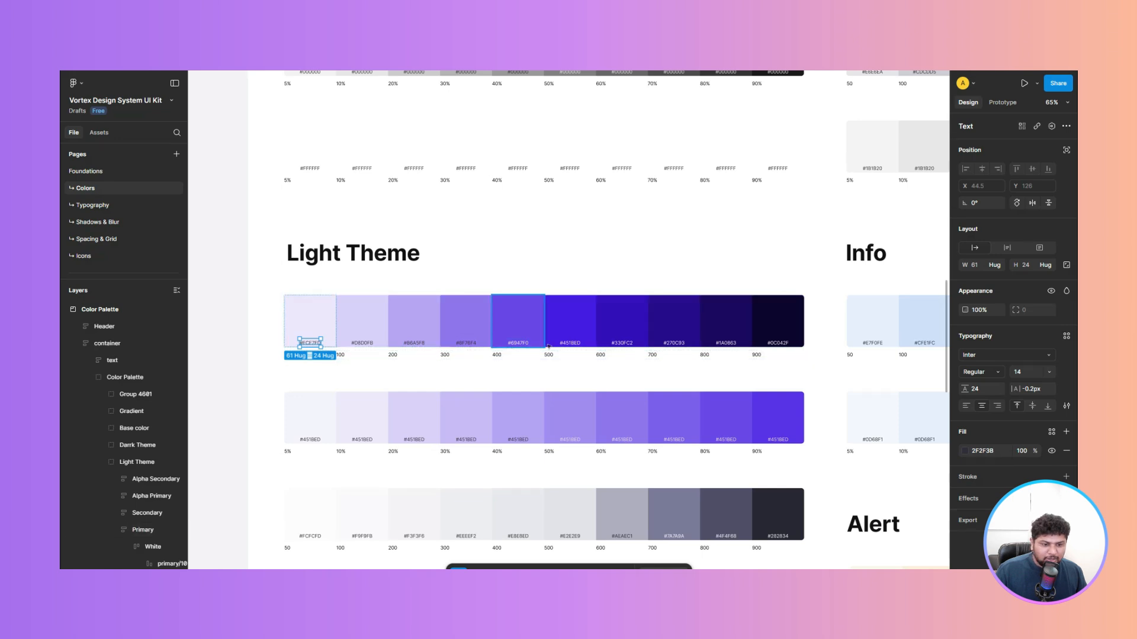
- Copy the Light Theme 500 swatch's hex code and create a color variable primary-500 with that value
left_click(578, 344)
right_click(572, 345)
mouse_move(622, 244)
left_click(707, 274)
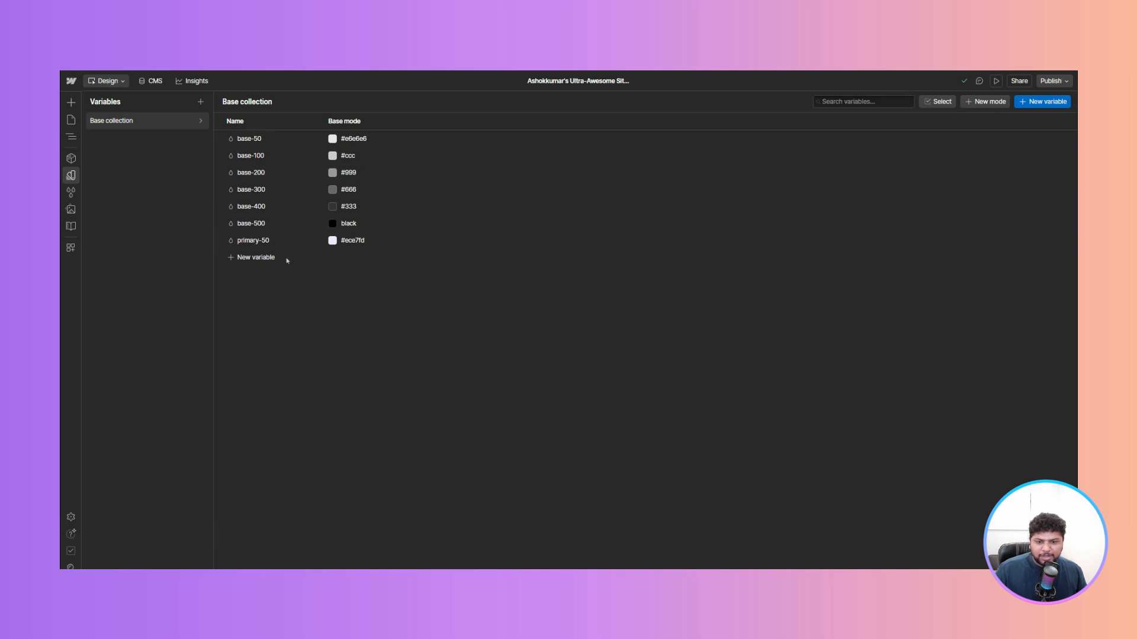
left_click(266, 258)
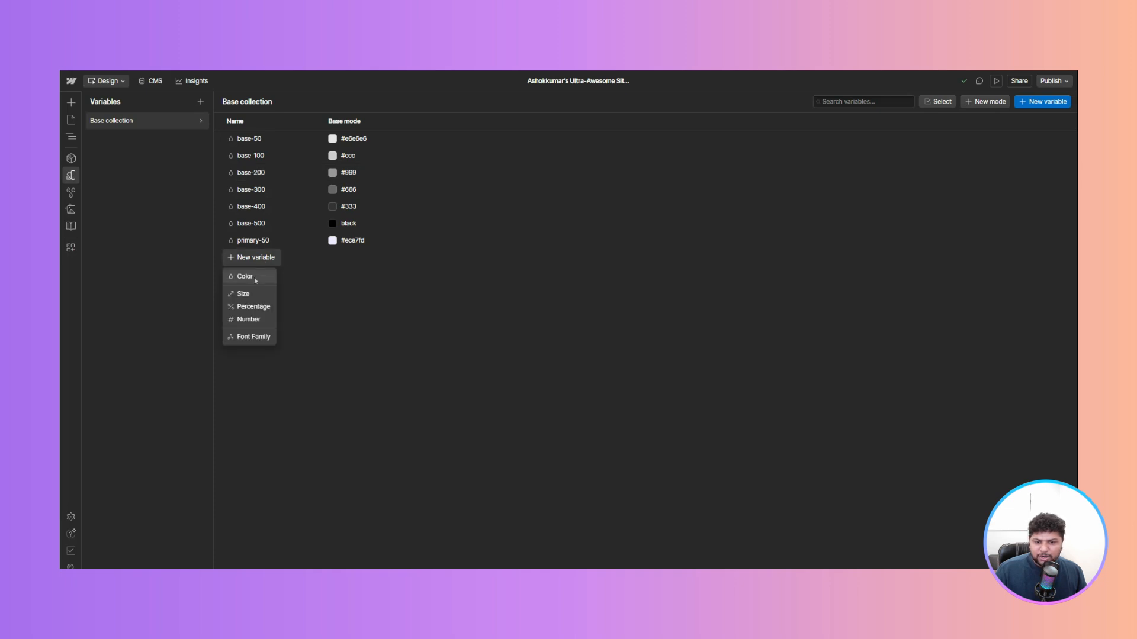
left_click(255, 278)
type("primary-50")
key("Return")
double_click(356, 259)
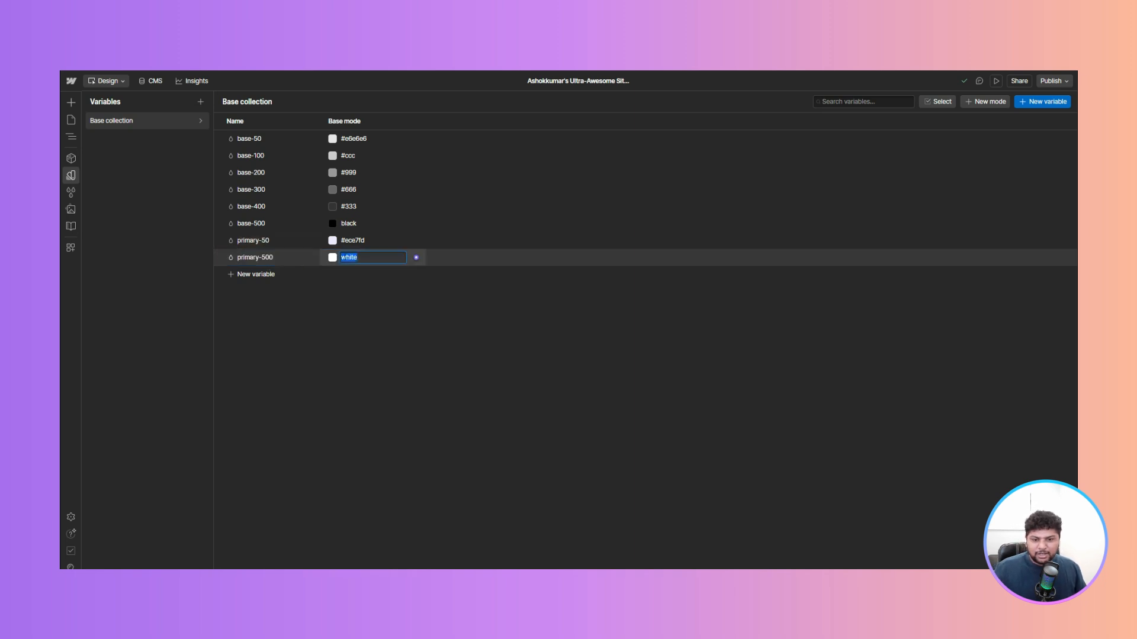
key("ctrl+v")
key("Return")
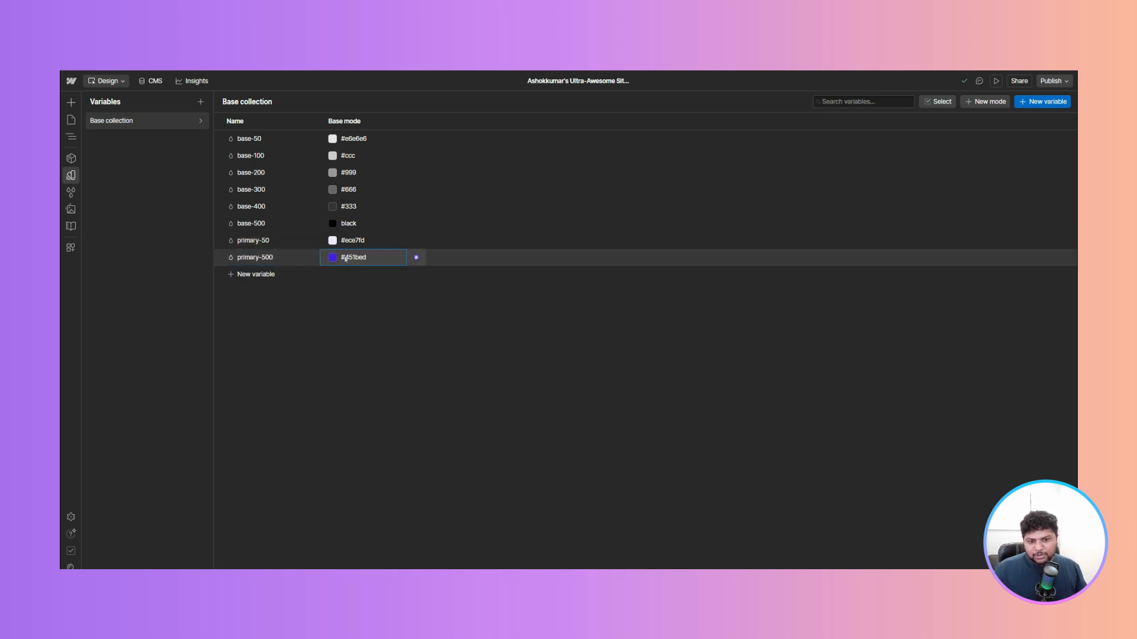
left_click(393, 331)
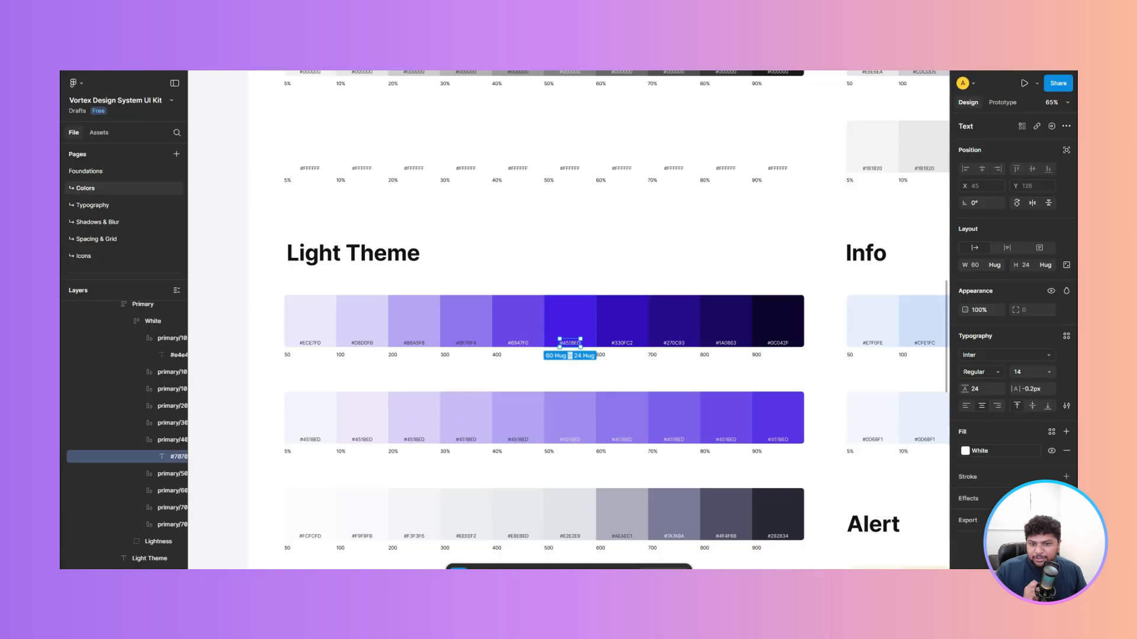
- Browse the remaining color sections of the Figma file and open its Typography page
scroll(521, 248, "down", 6)
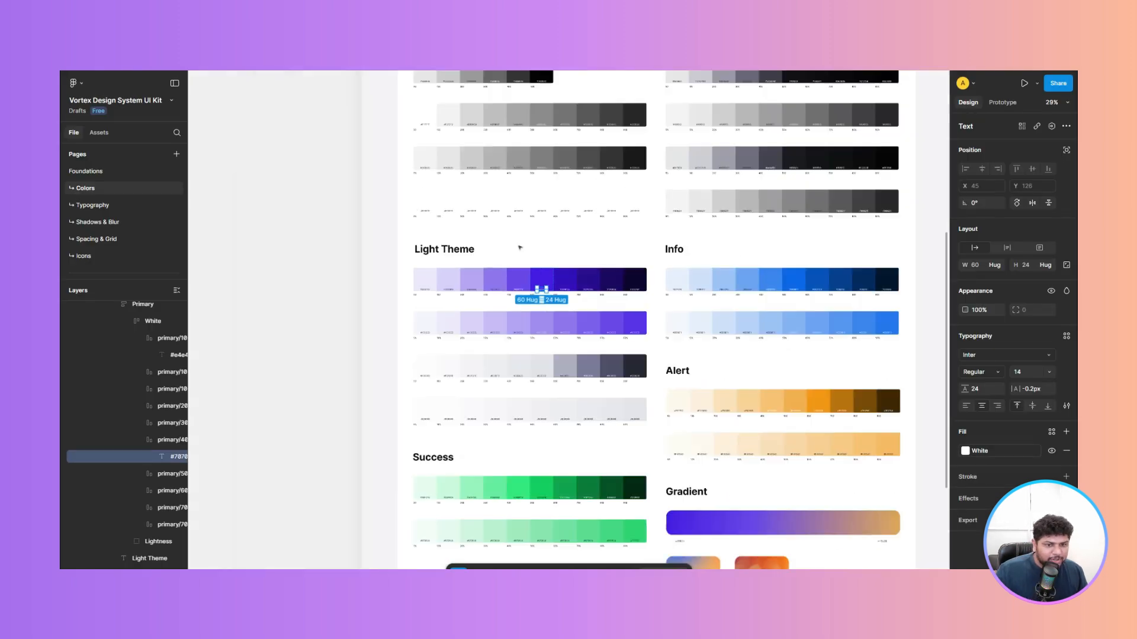
left_click(356, 255)
left_click_drag(368, 213, 289, 201)
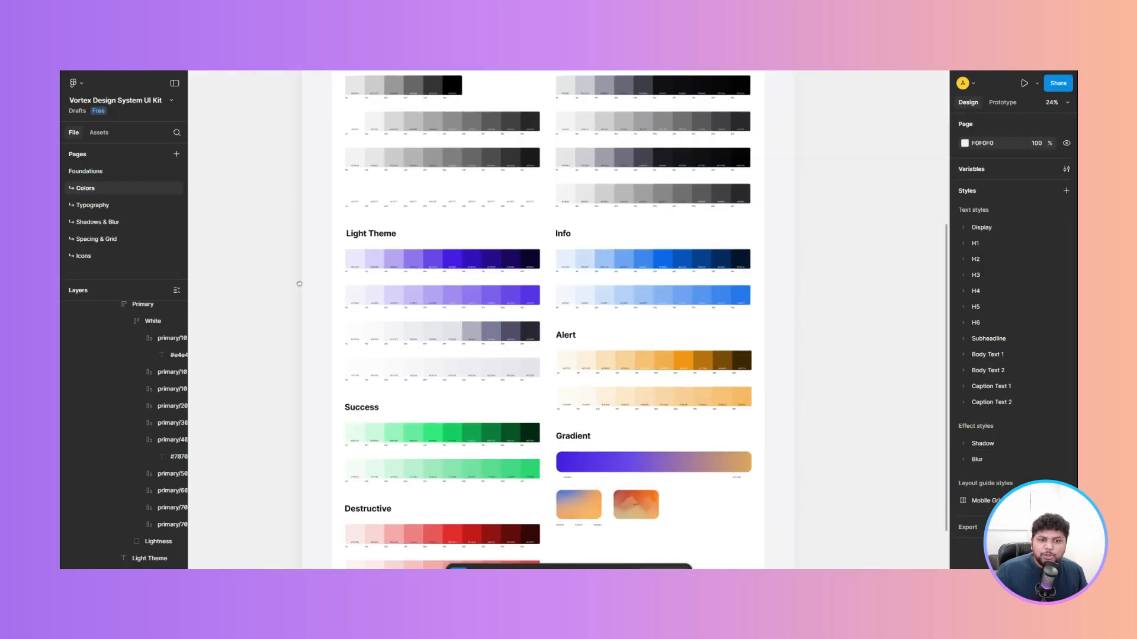
scroll(458, 179, "up", 5)
scroll(449, 242, "up", 5)
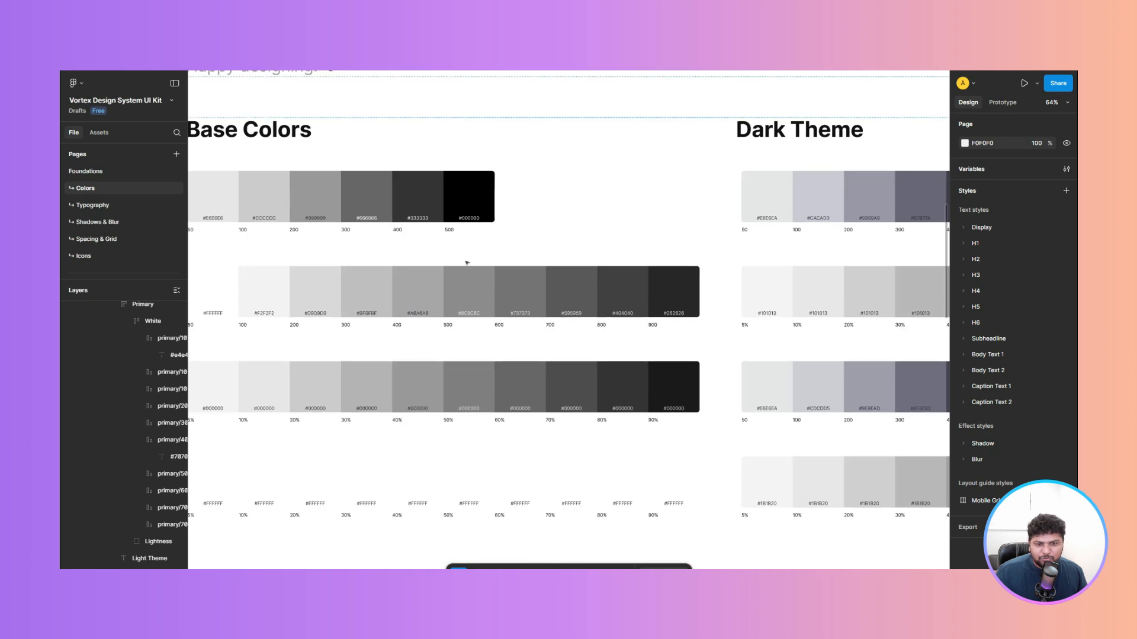
scroll(465, 257, "down", 2)
scroll(573, 339, "down", 3)
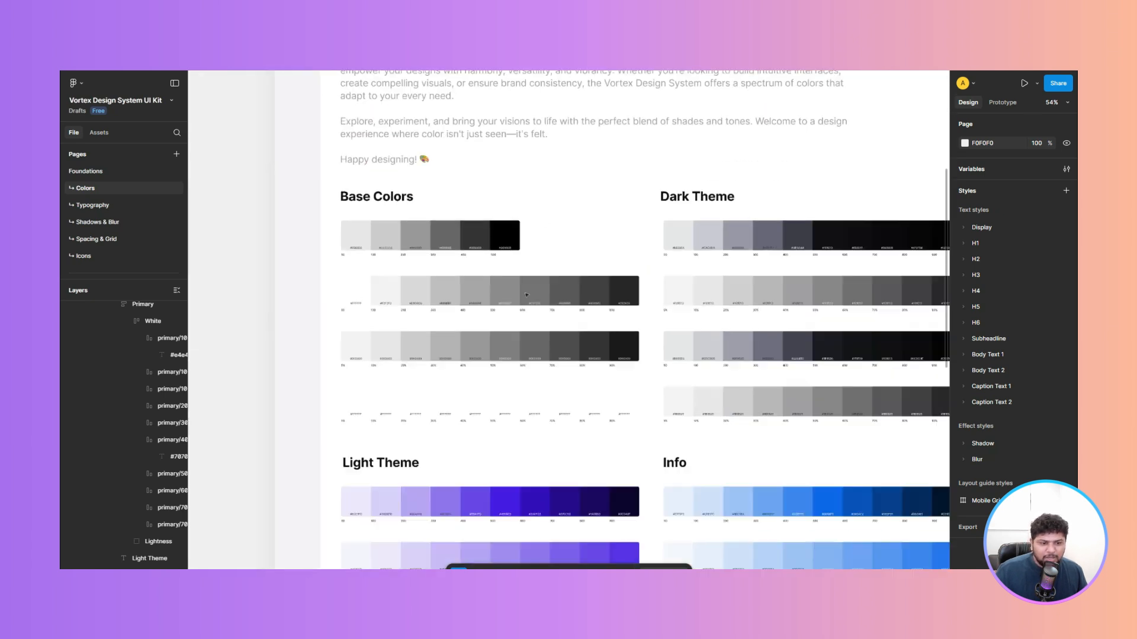
scroll(561, 248, "down", 2)
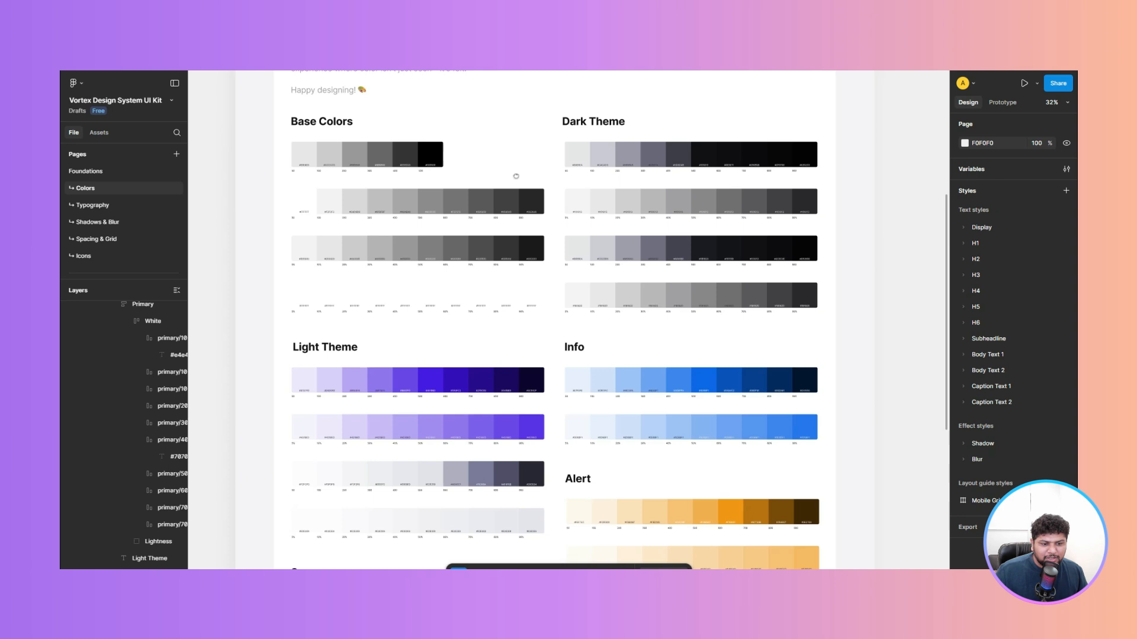
scroll(525, 317, "down", 5)
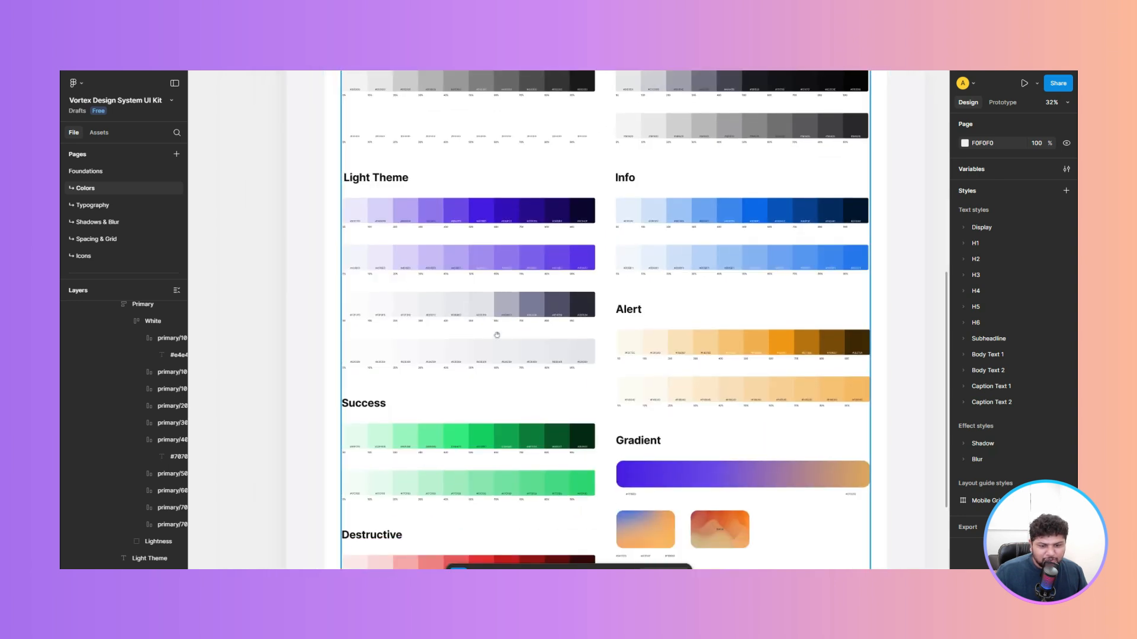
scroll(442, 397, "down", 3)
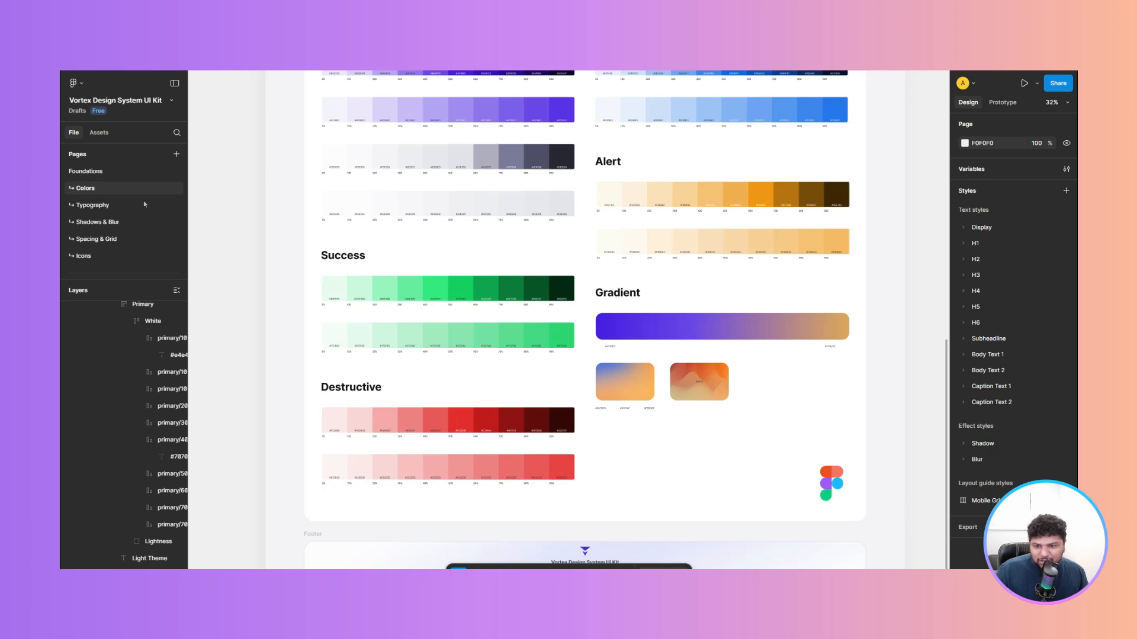
left_click(114, 207)
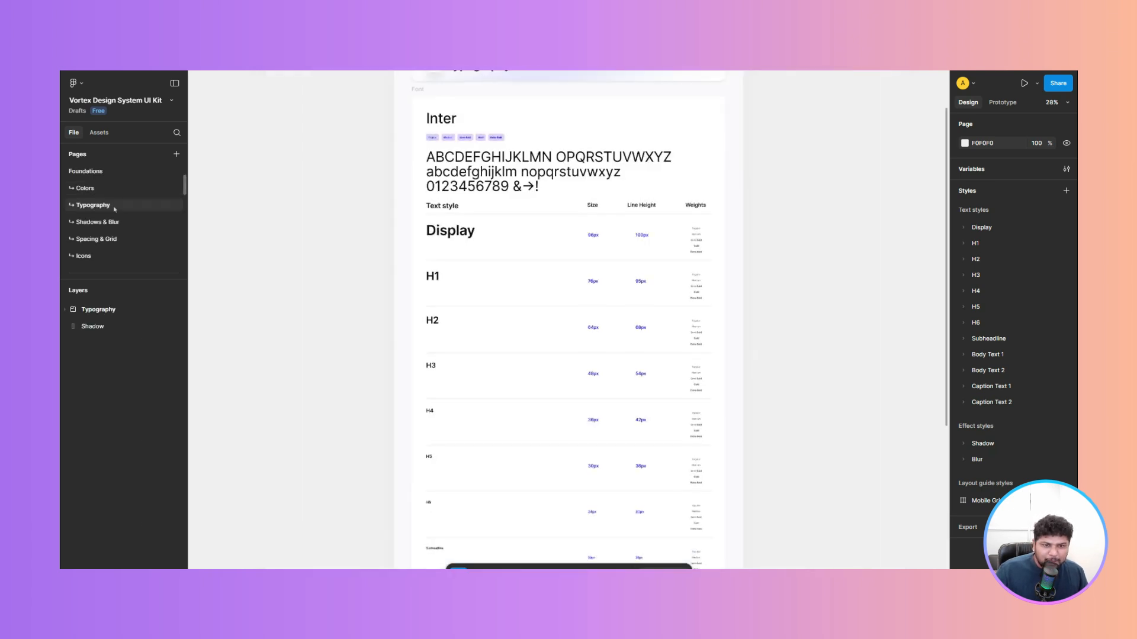
scroll(747, 91, "up", 1)
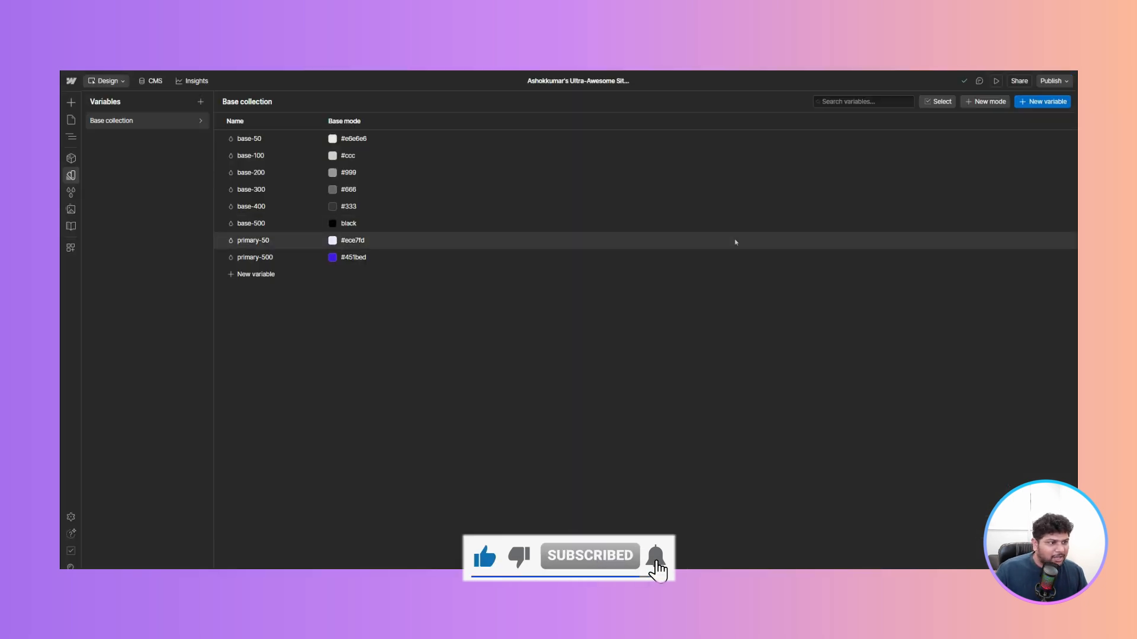
- Add a Font Family variable named ff-Inter
left_click(1048, 101)
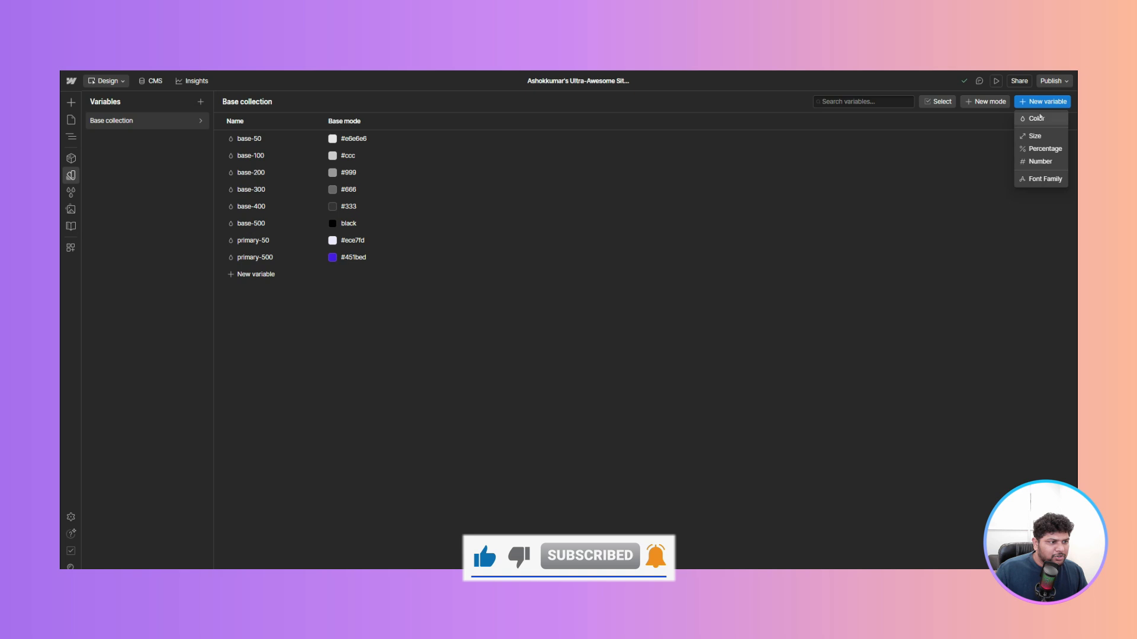
left_click(1038, 181)
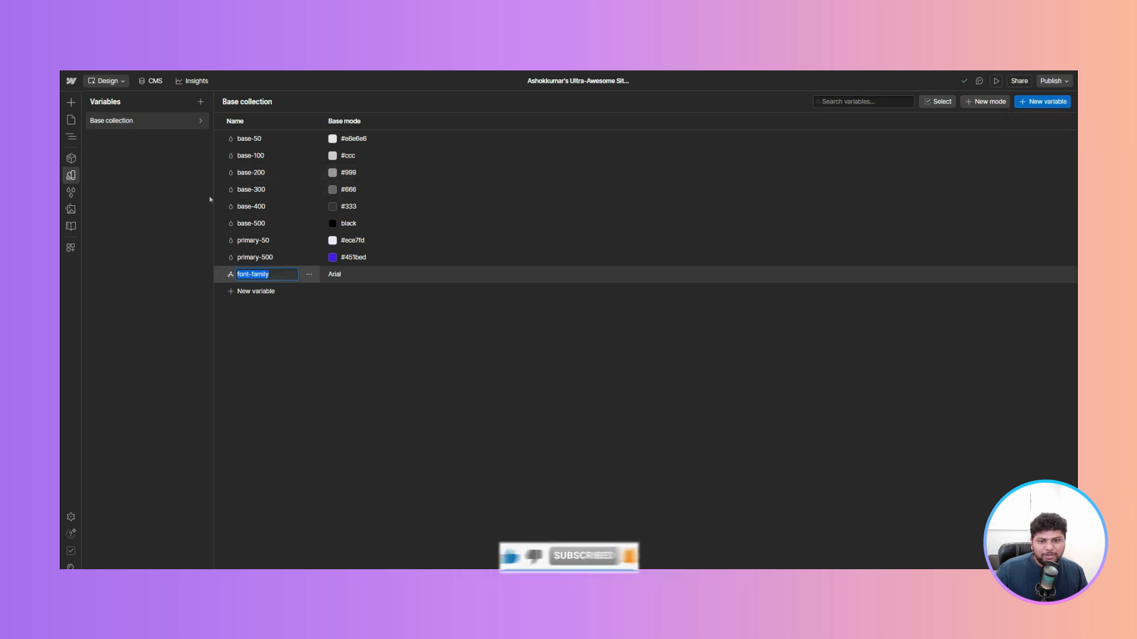
type("In")
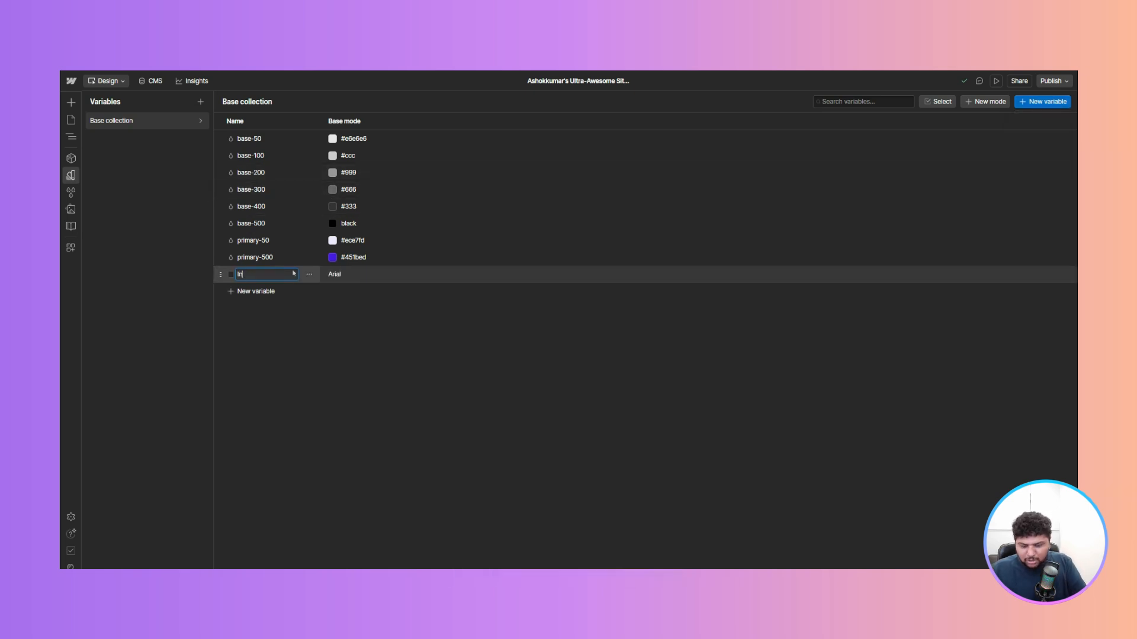
type("ter")
key("Return")
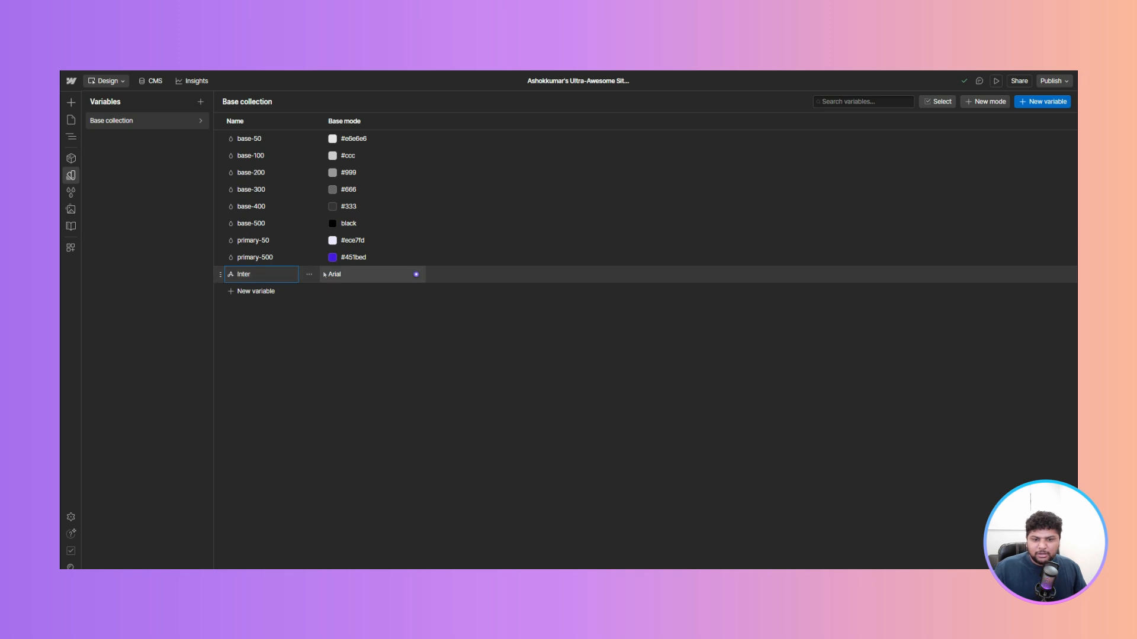
double_click(243, 276)
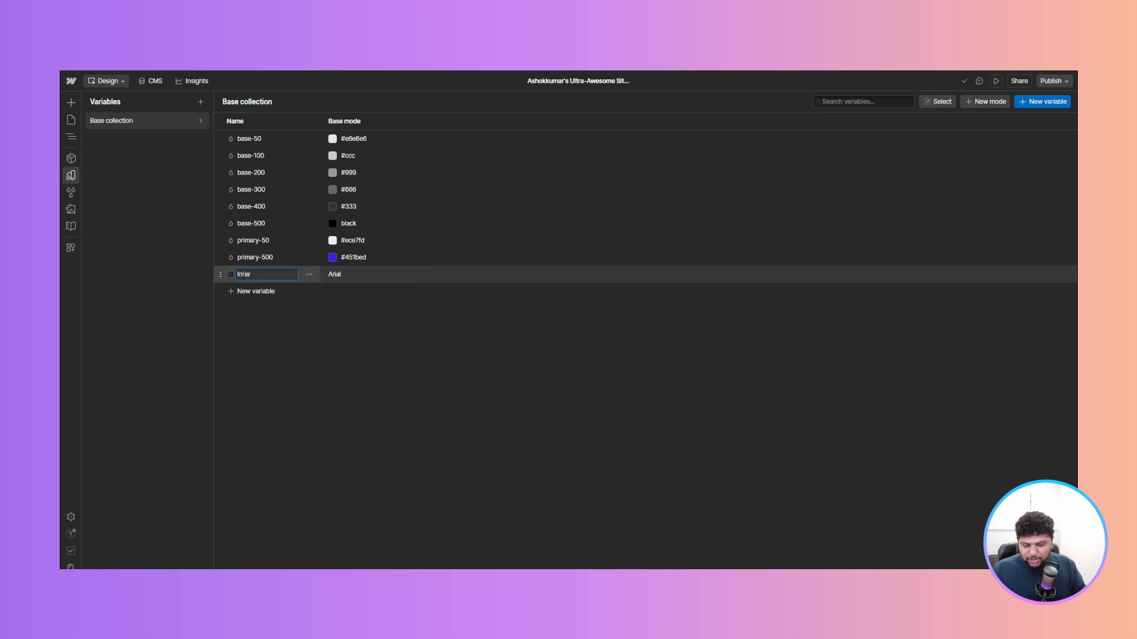
key("Return")
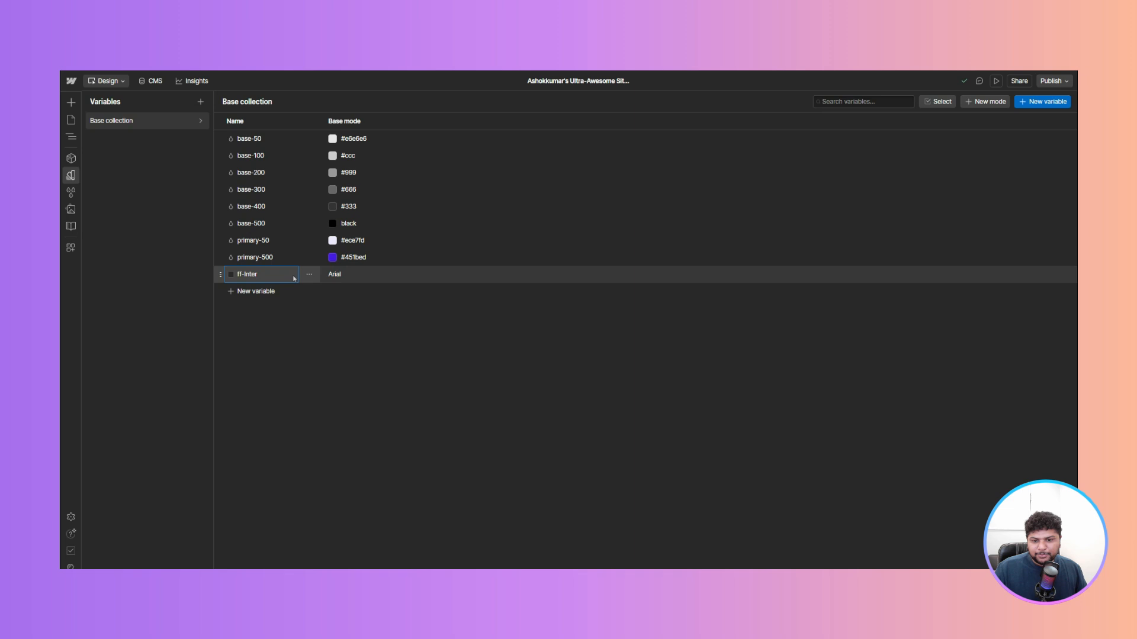
- Set the font family variable's value to Open Sans and rename it ff-open-sans
left_click(340, 276)
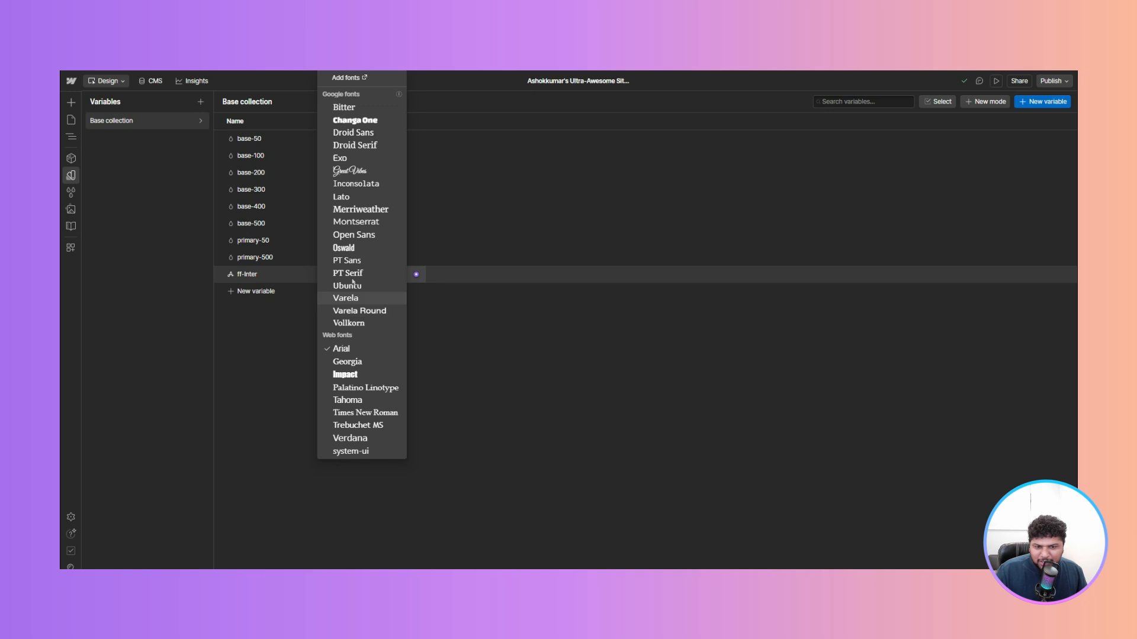
left_click(354, 235)
left_click(247, 274)
key("BackSpace")
key("BackSpace")
key("BackSpace")
key("BackSpace")
key("BackSpace")
type("open-sans")
key("Return")
- Move the ff-open-sans variable to the top of the Base collection list
left_click(448, 318)
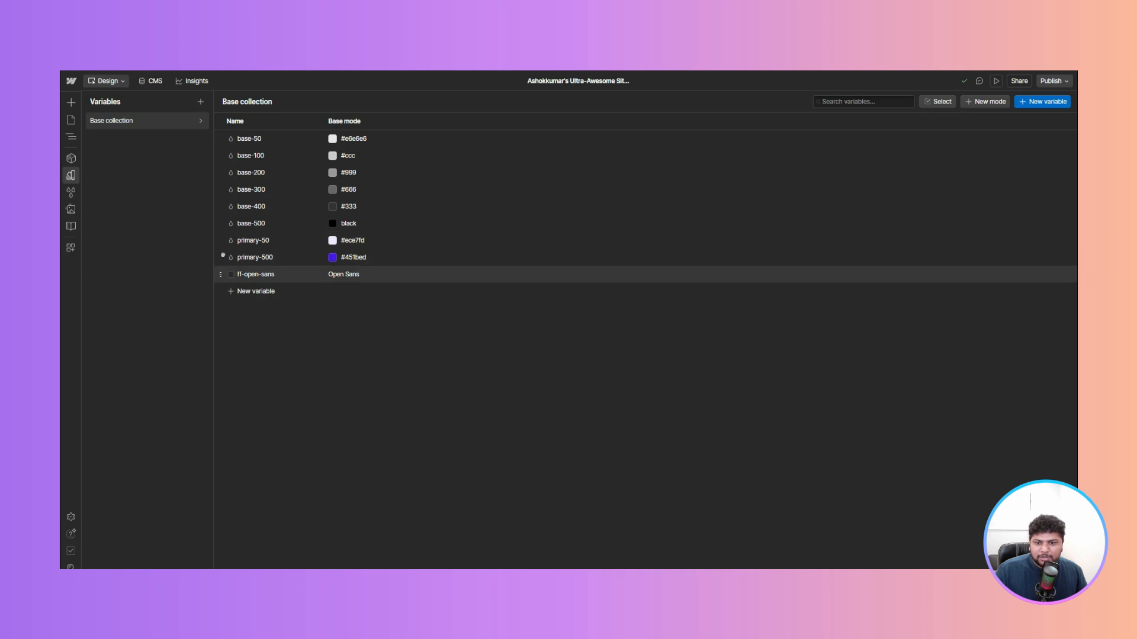
left_click_drag(221, 273, 224, 134)
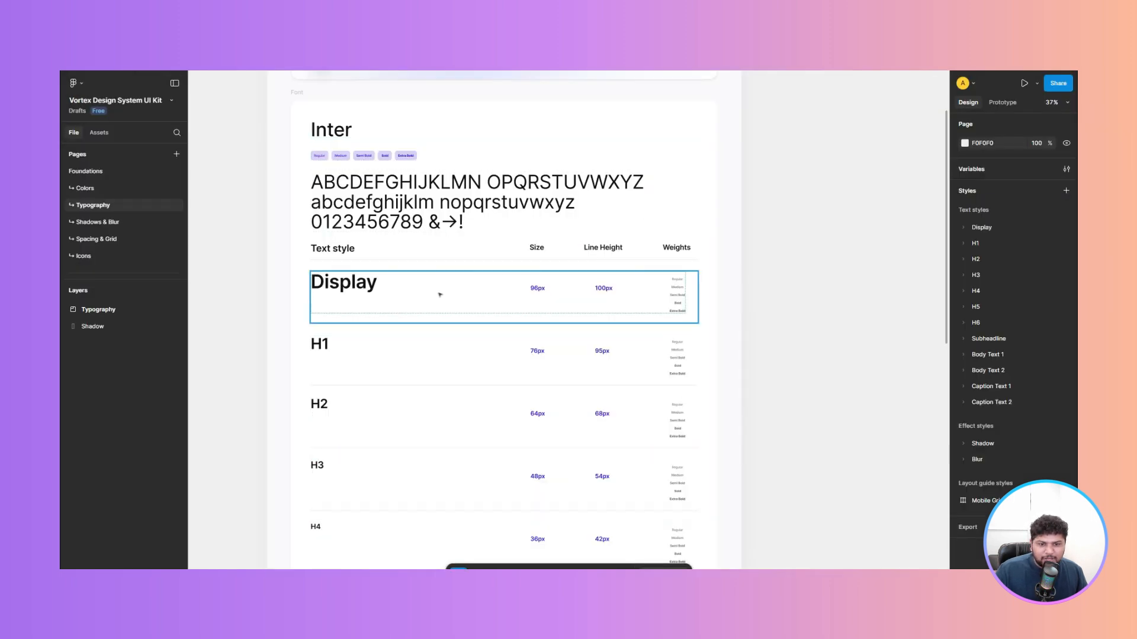
- Review the heading text styles' sizes and line heights on the Figma Typography page
scroll(440, 294, "down", 3)
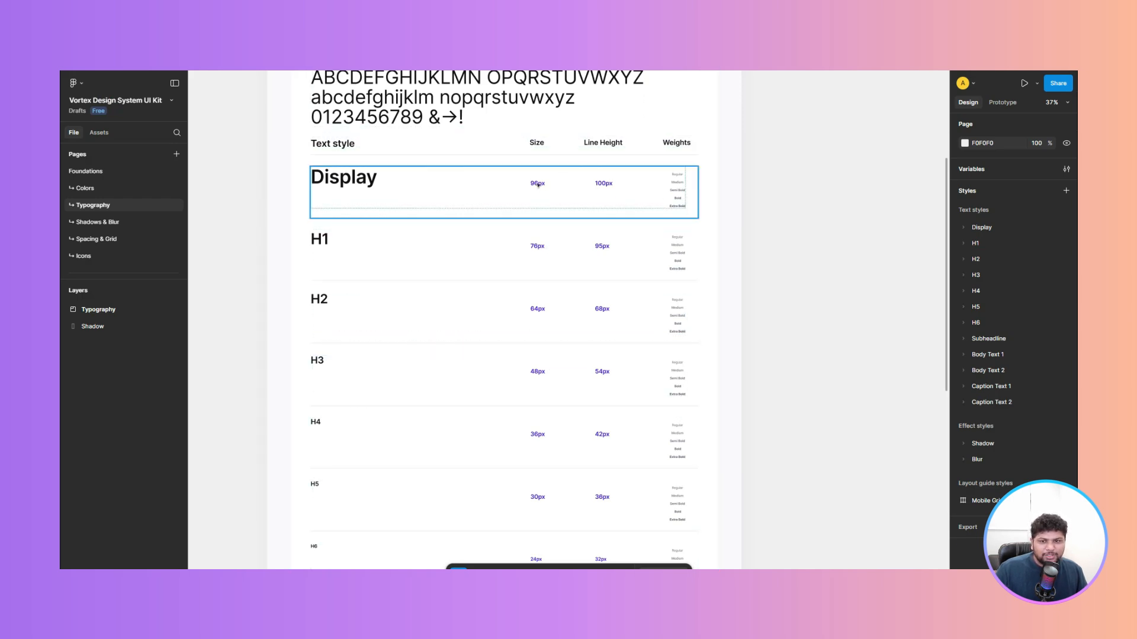
scroll(539, 196, "down", 1)
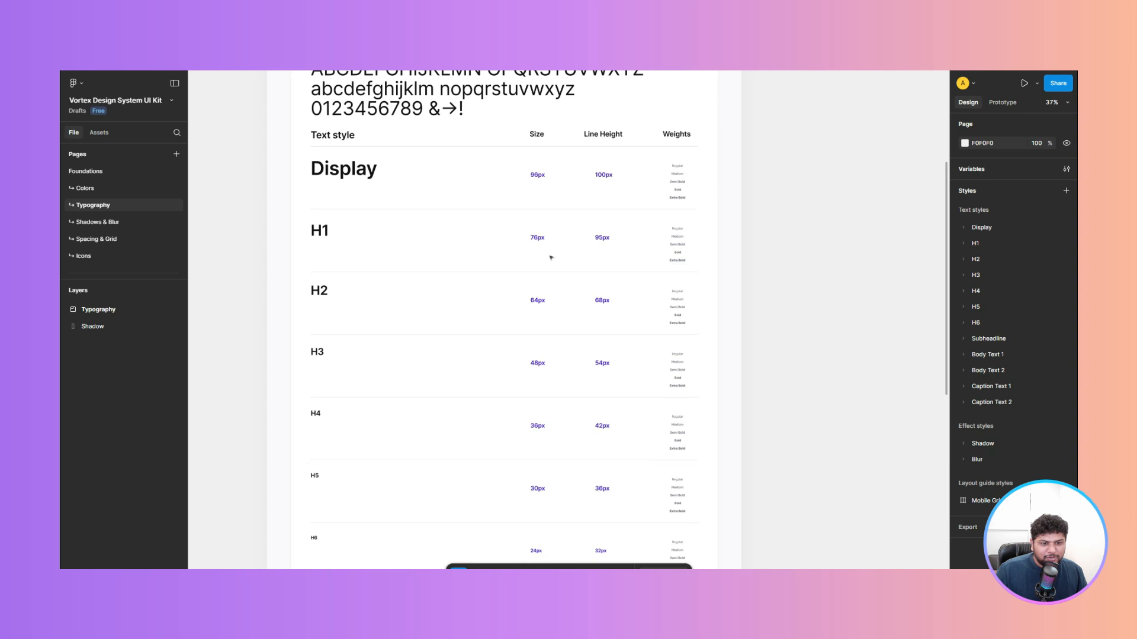
scroll(551, 258, "down", 10)
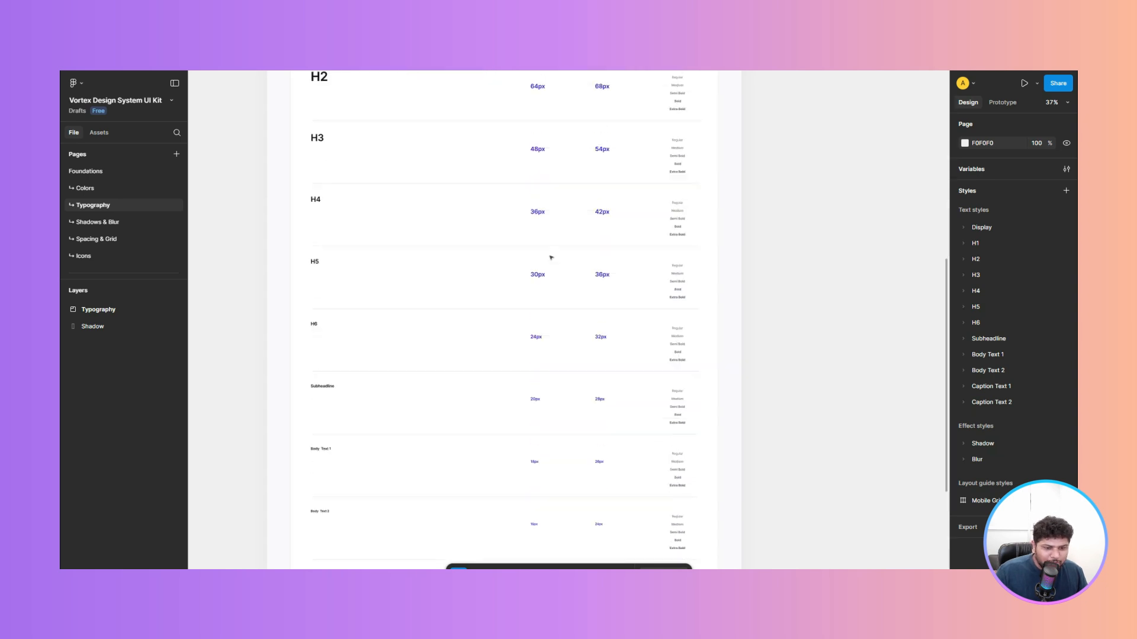
scroll(550, 257, "up", 10)
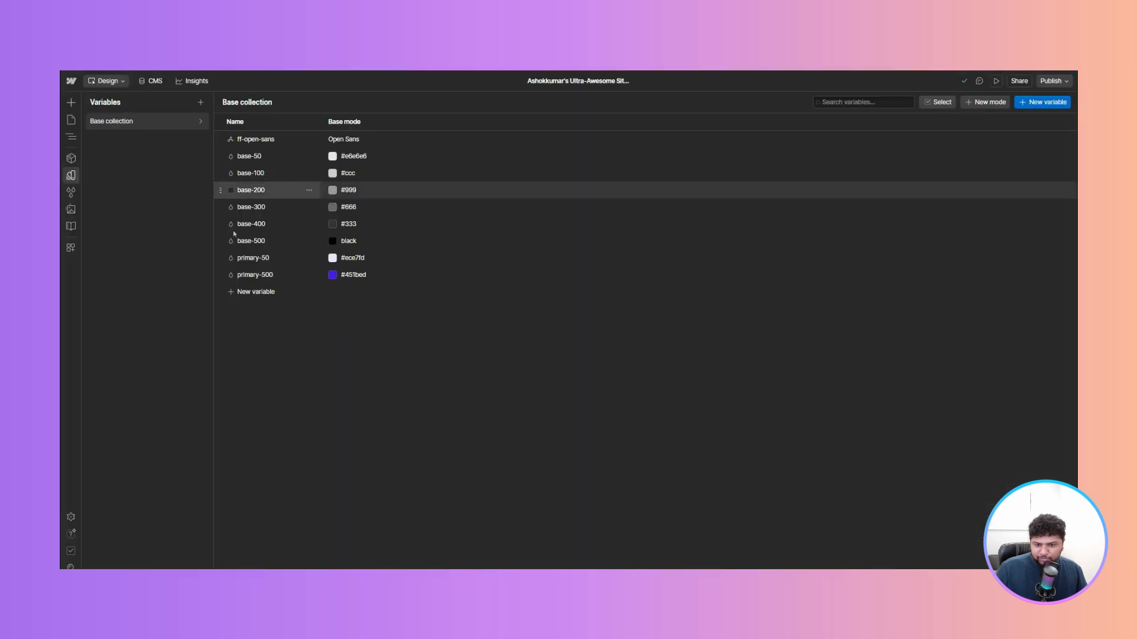
left_click(256, 292)
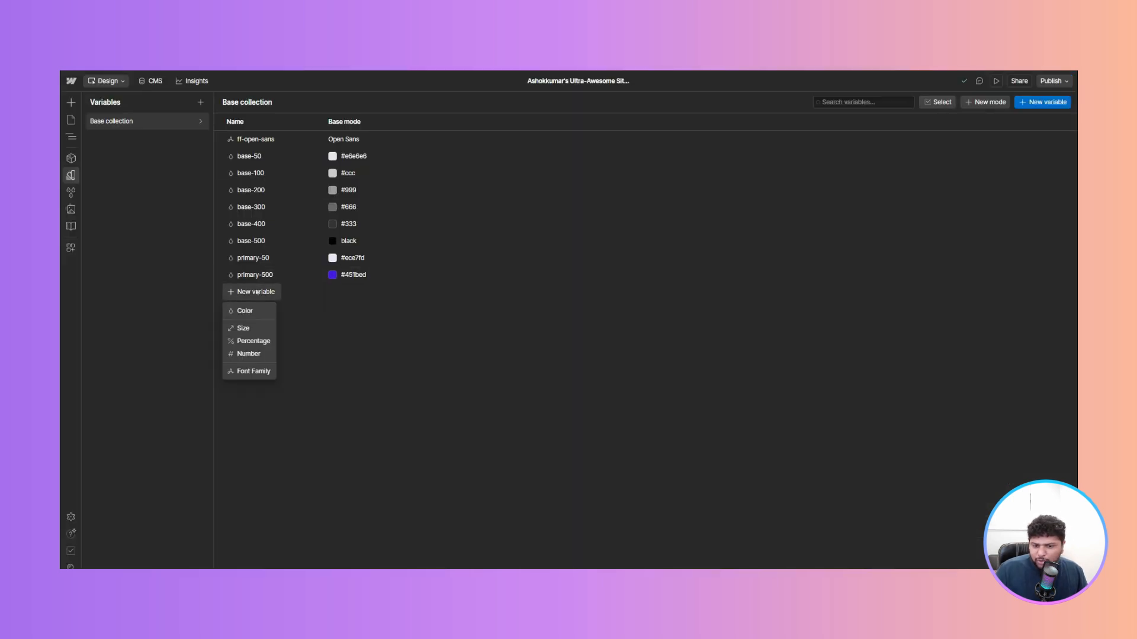
left_click(299, 370)
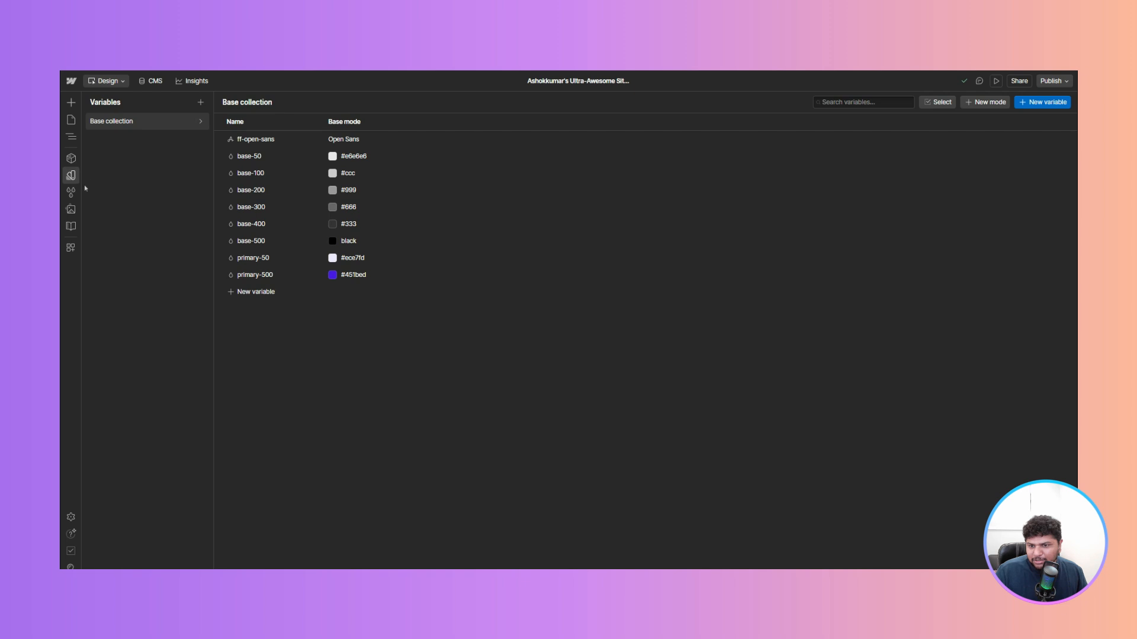
left_click(70, 176)
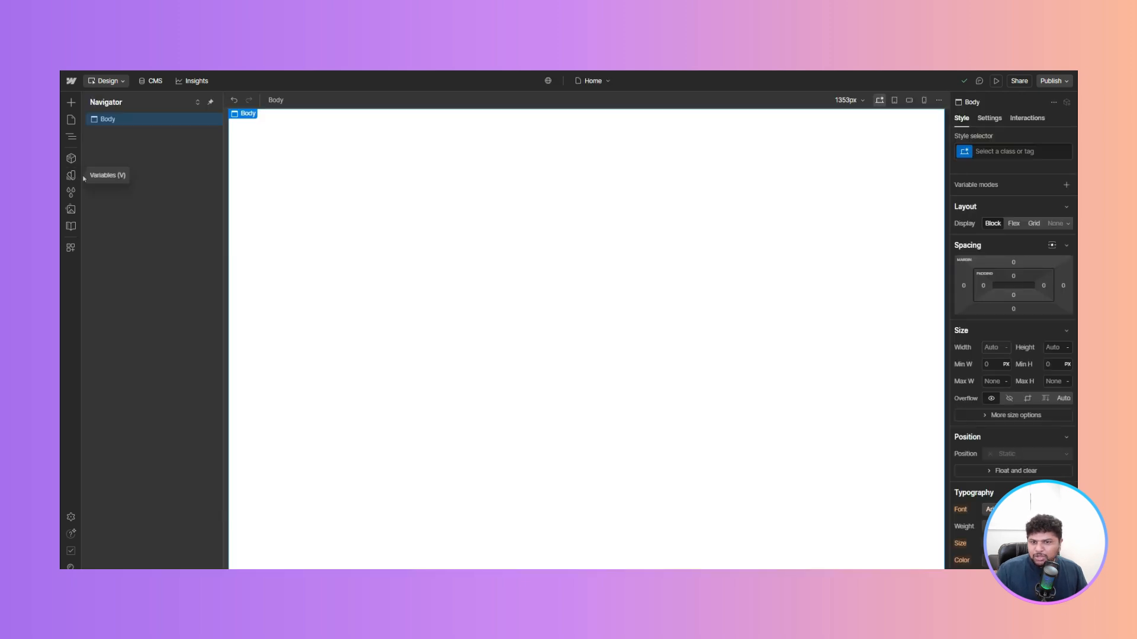
- Add a Section to the page and a Container inside it using quick find
key("ctrl+k")
type("se")
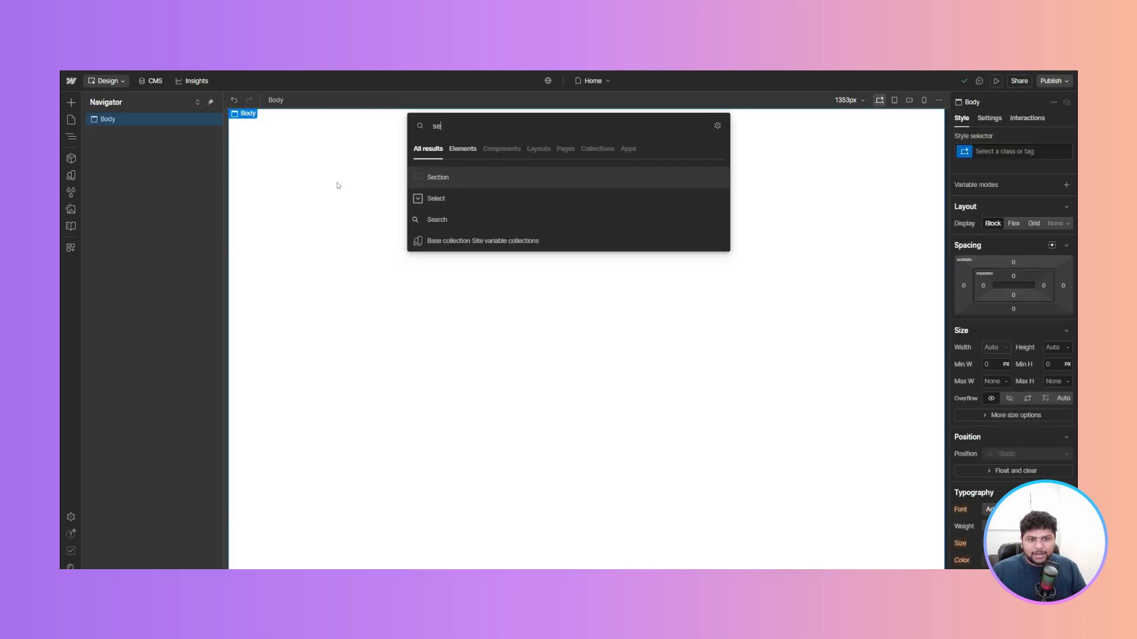
key("Return")
key("ctrl+k")
type("conta")
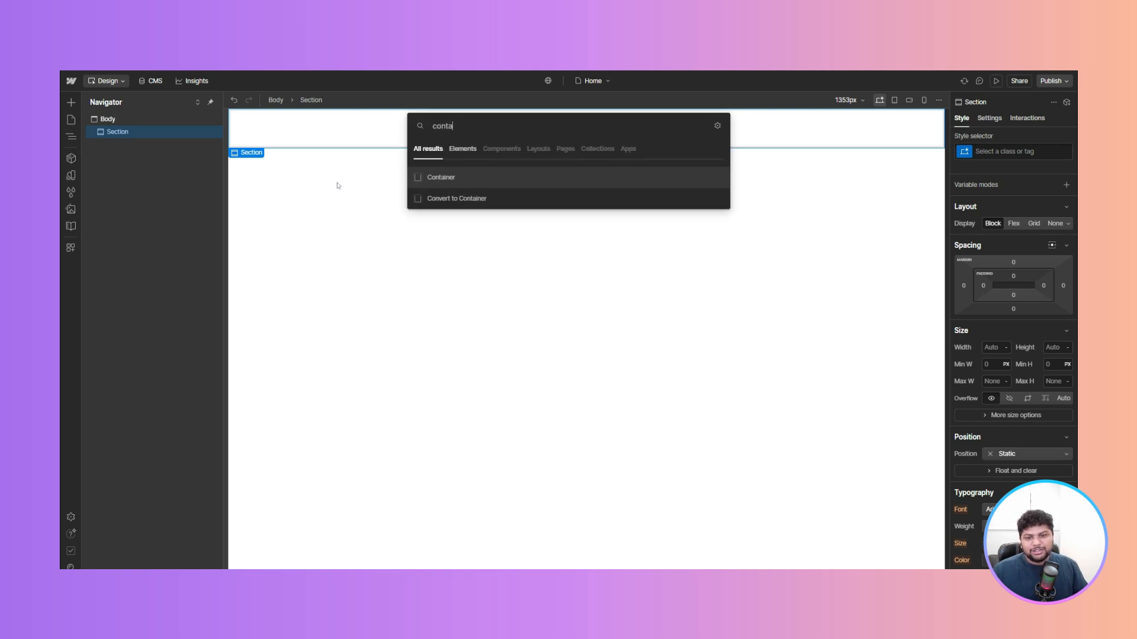
key("Return")
- Add a Heading element inside the Container using quick find
key("ctrl+k")
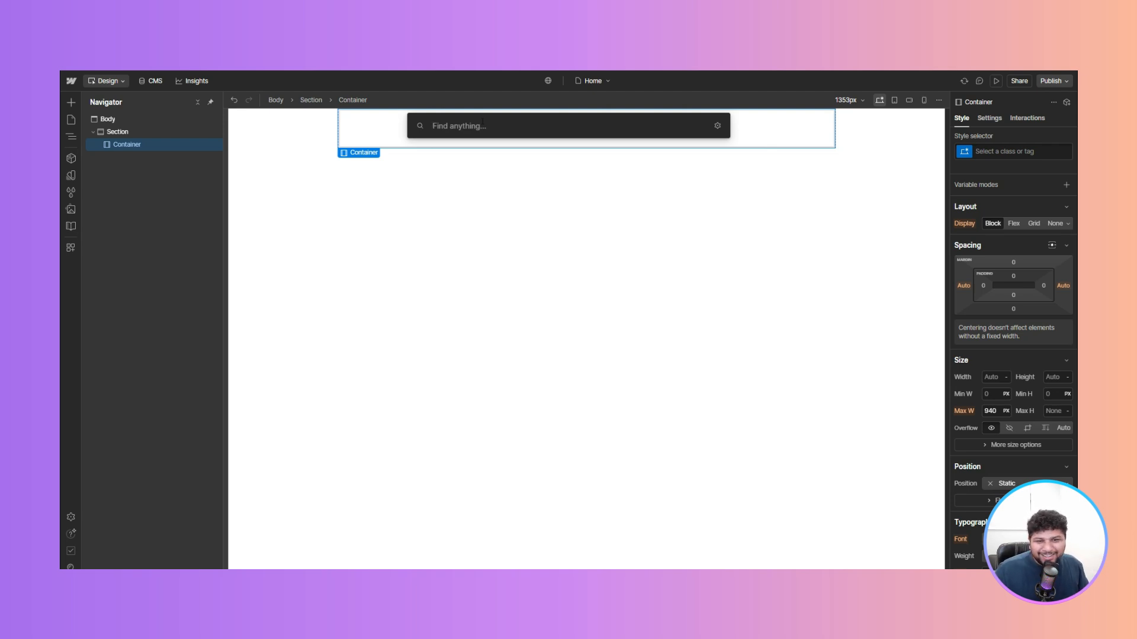
left_click(521, 190)
left_click(476, 144)
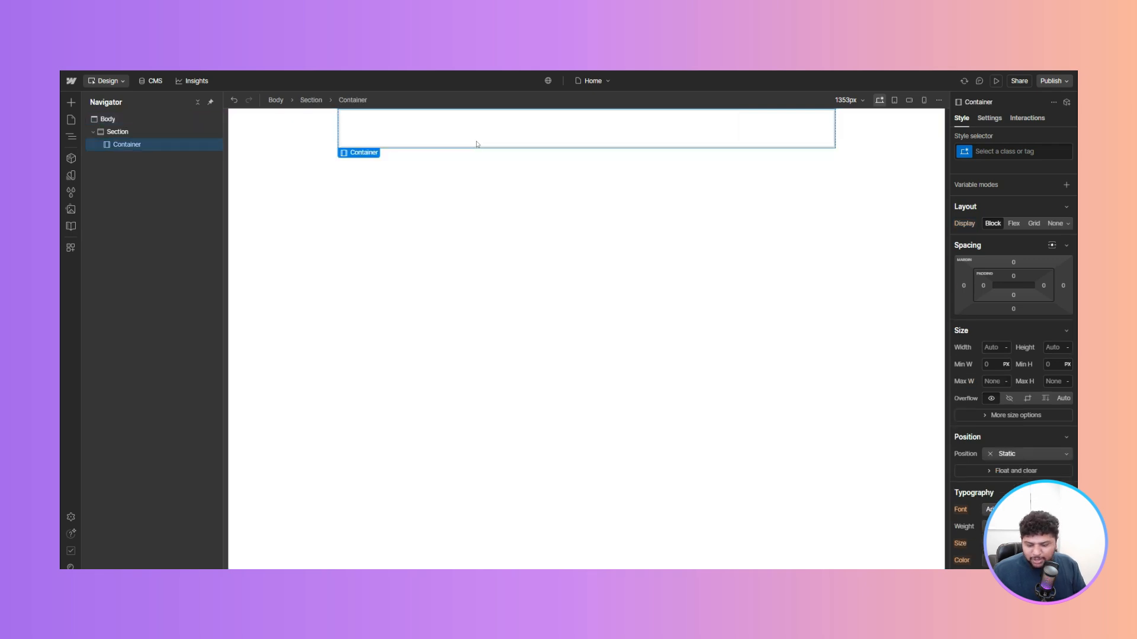
key("ctrl+k")
type("head")
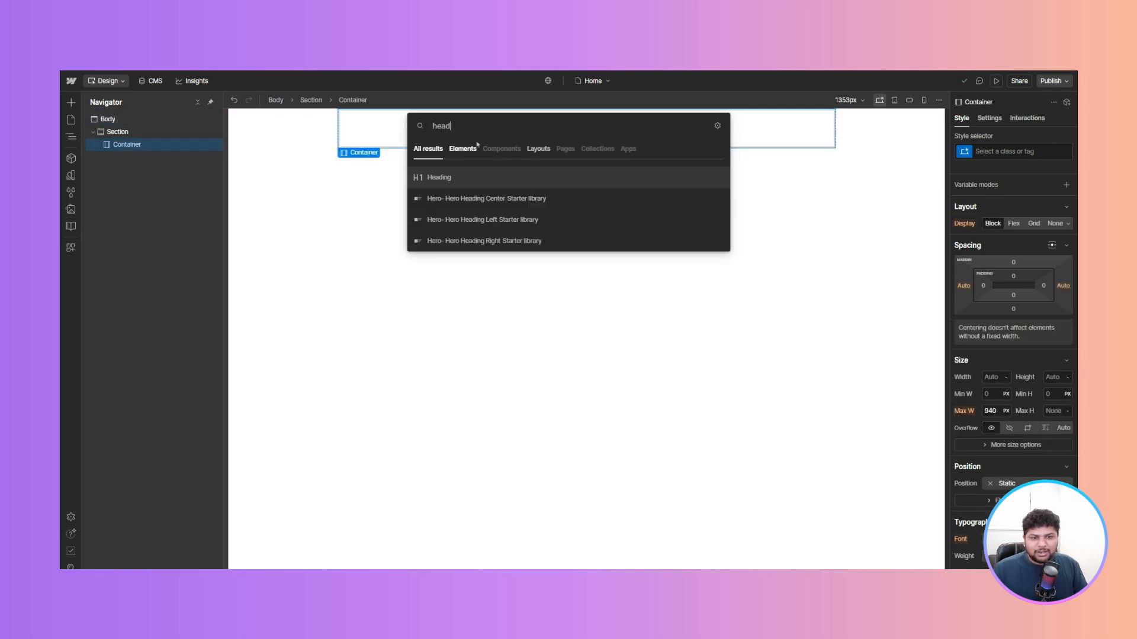
key("Return")
- Duplicate the heading five times so the Container holds six headings
left_click(383, 138)
key("ctrl+d")
key("ctrl+d")
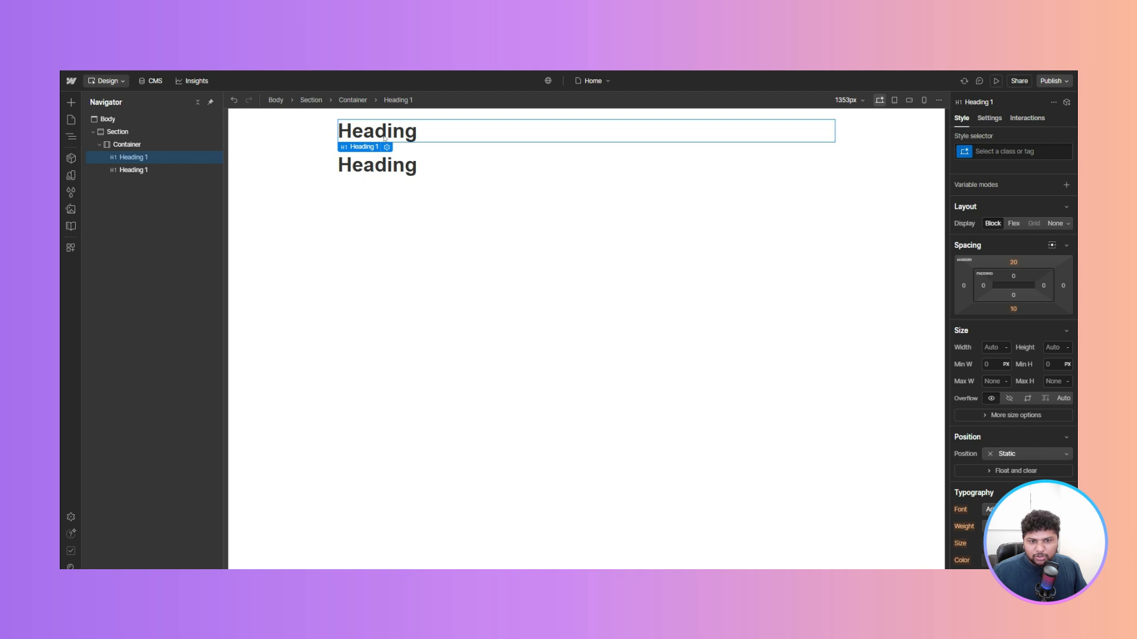
key("ctrl+d")
key("ctrl+d")
key("ctrl+d")
- Set the tags of the second through sixth headings to H2, H3, H4, H5 and H6
left_click(732, 157)
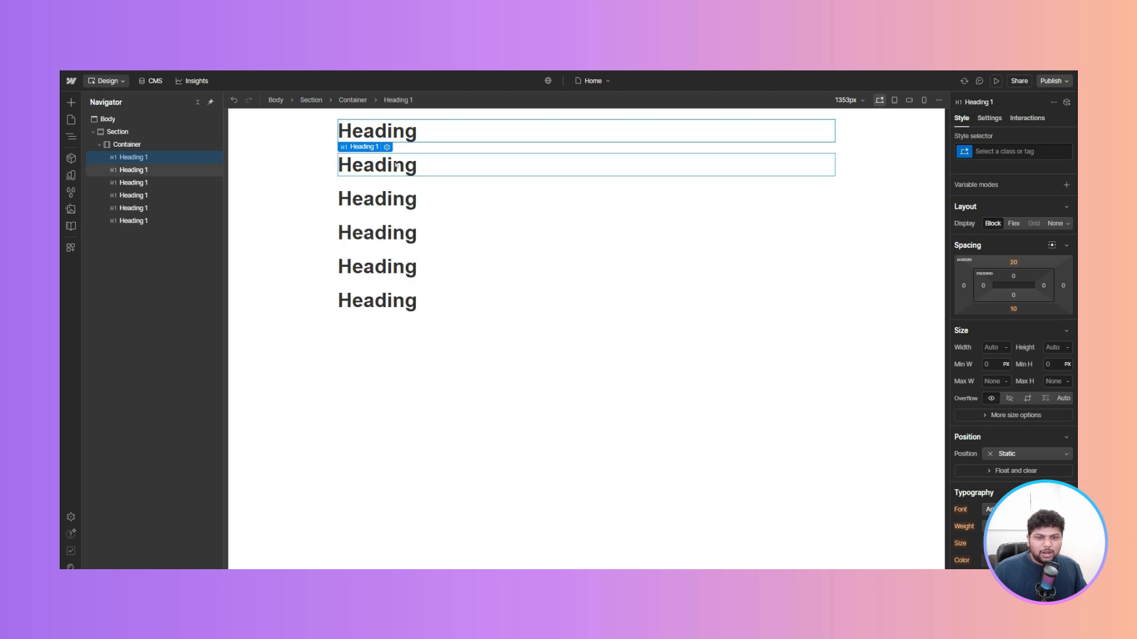
left_click(988, 118)
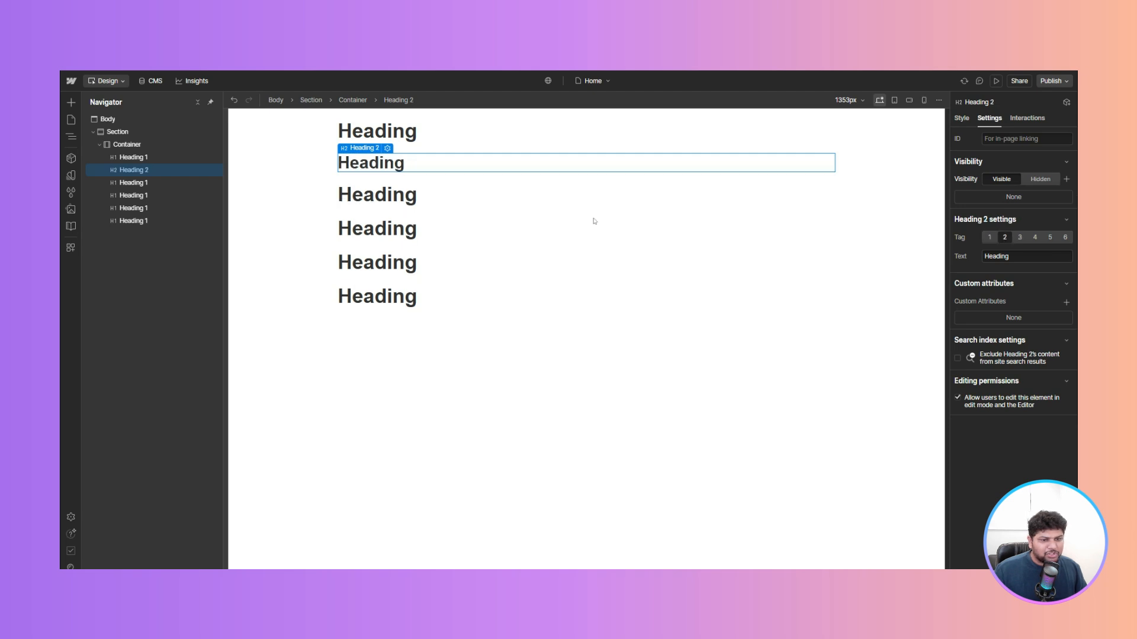
left_click(1004, 238)
left_click(1020, 237)
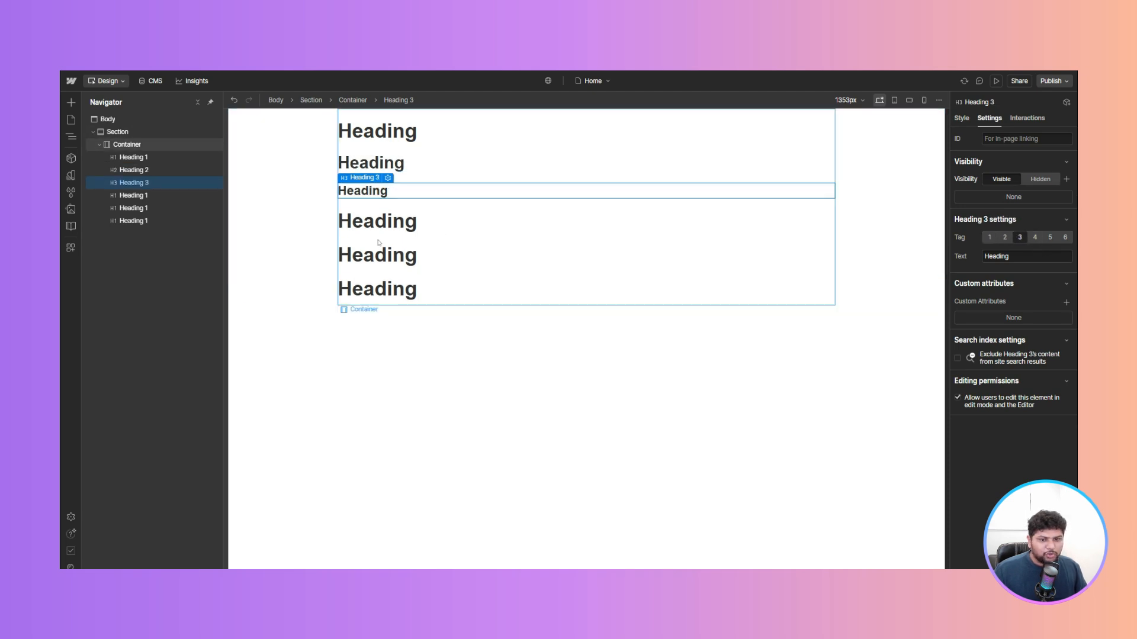
left_click(556, 231)
left_click(1036, 237)
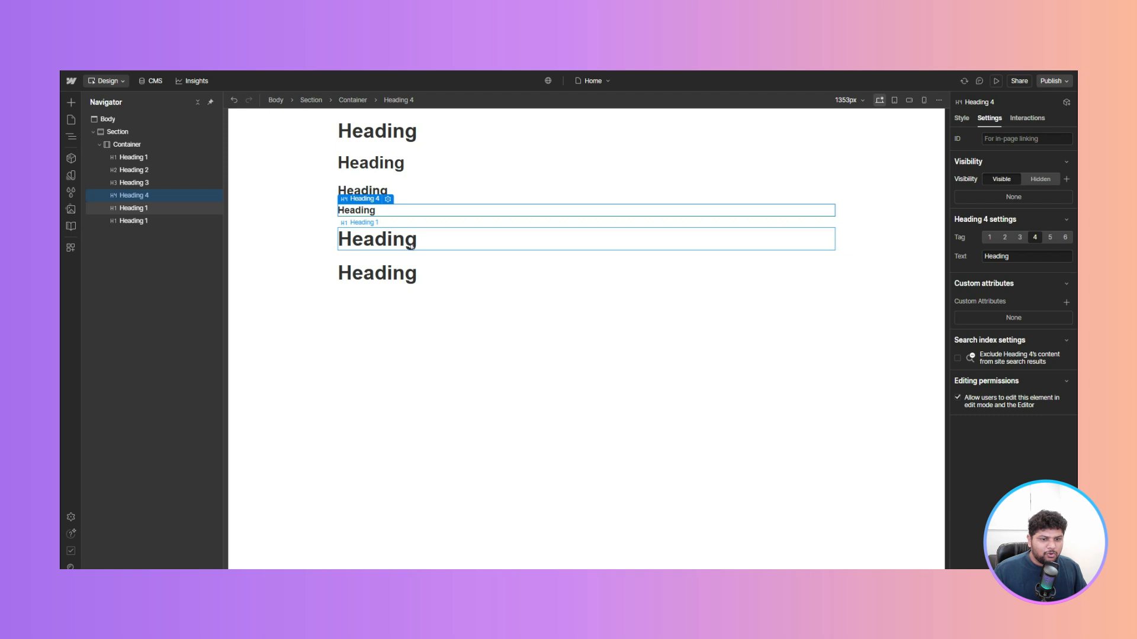
left_click(544, 243)
left_click(1050, 237)
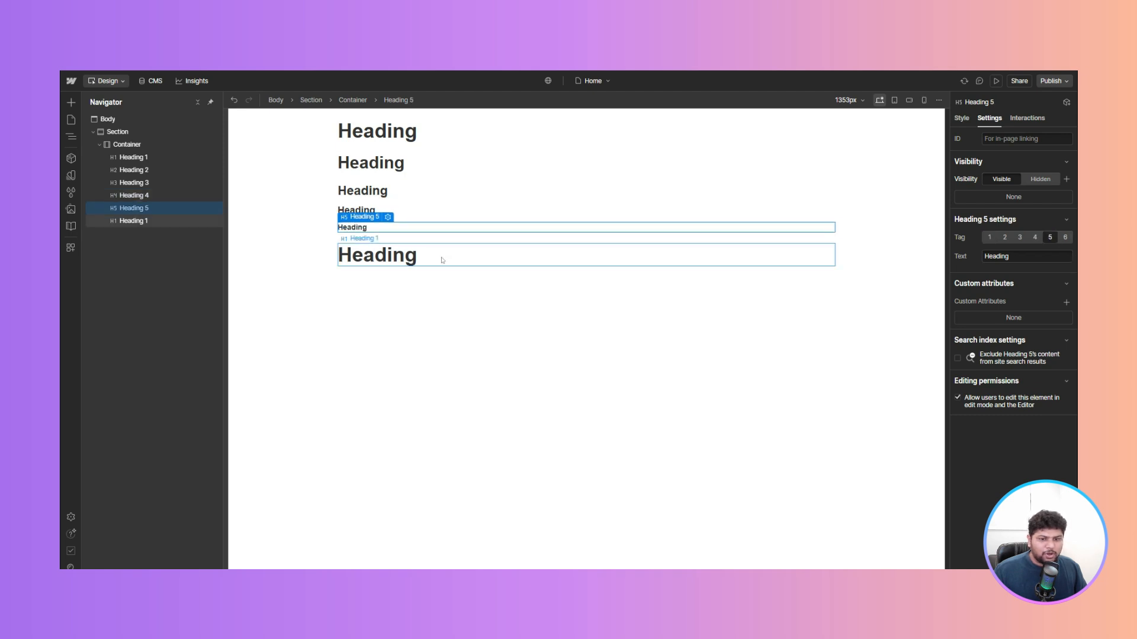
left_click(503, 253)
left_click(1065, 238)
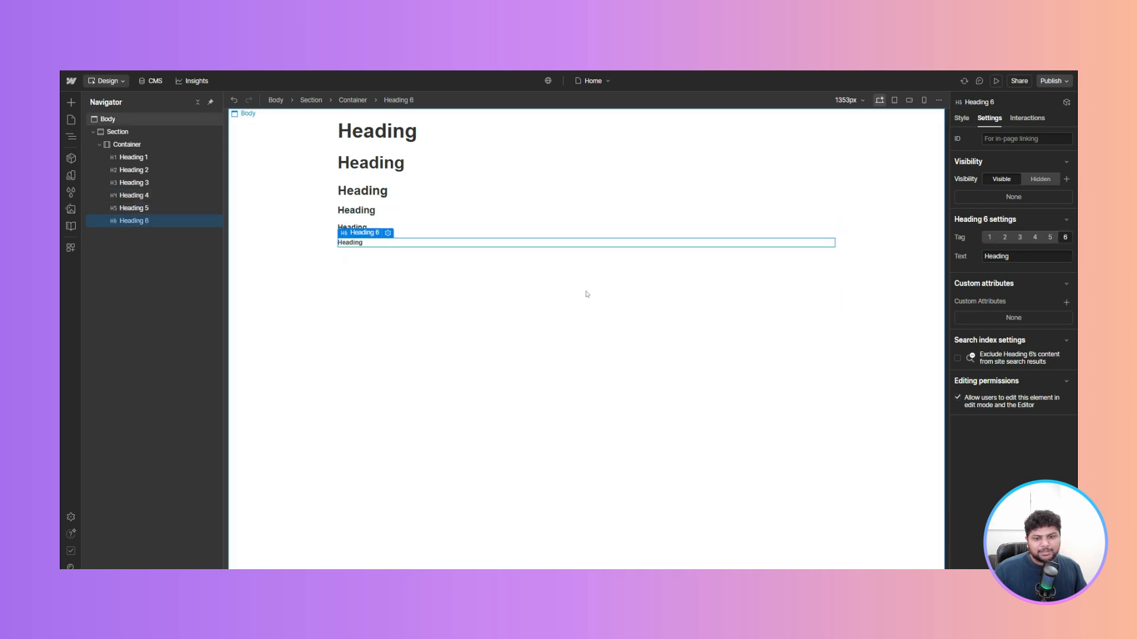
- Apply the ff-open-sans font variable to the All H1 Headings tag style
left_click(379, 132)
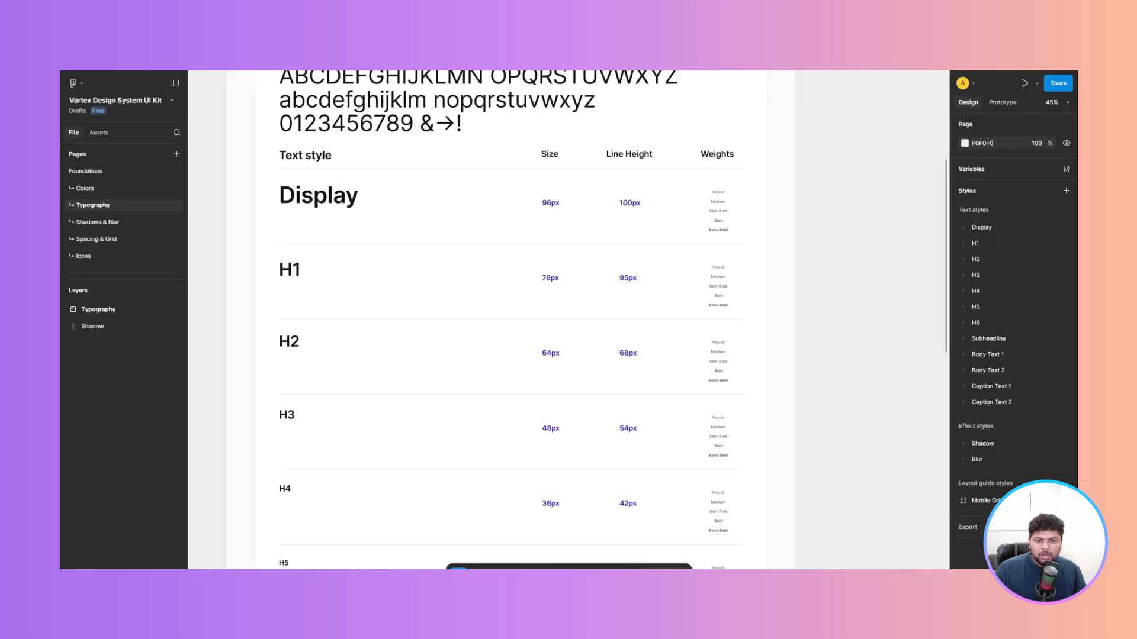
scroll(495, 279, "down", 1)
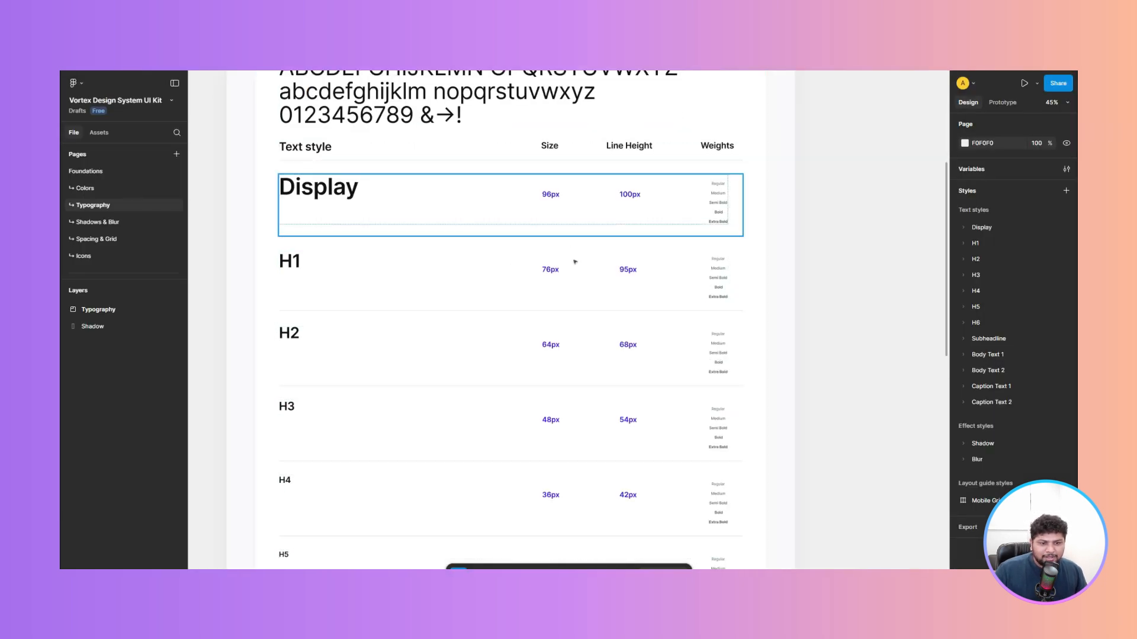
scroll(575, 261, "down", 5)
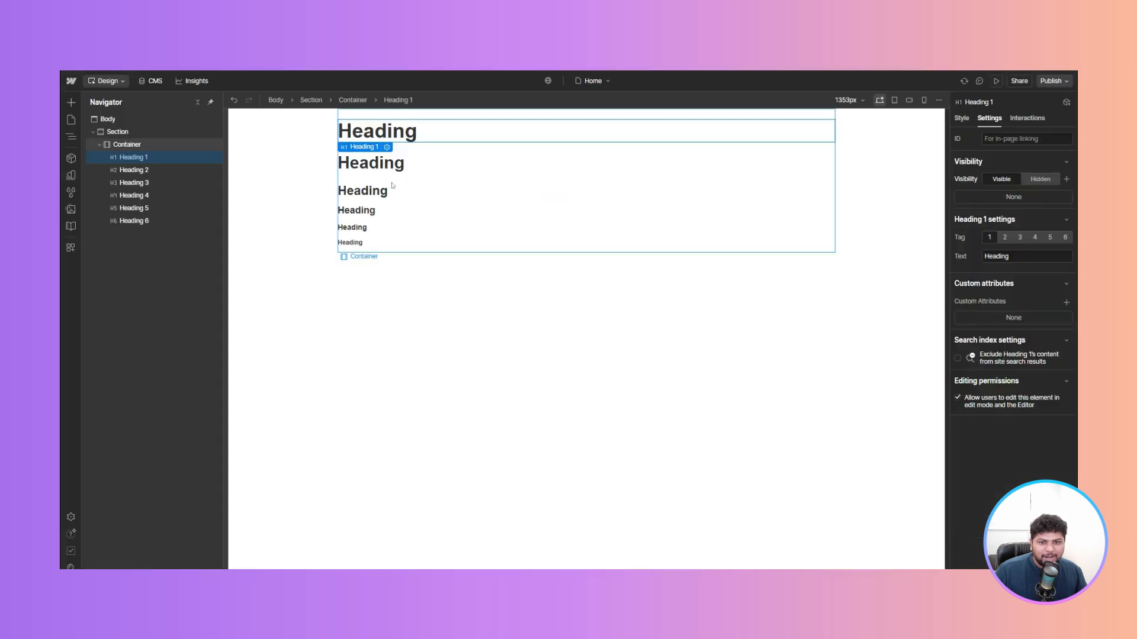
left_click(962, 118)
left_click(1005, 149)
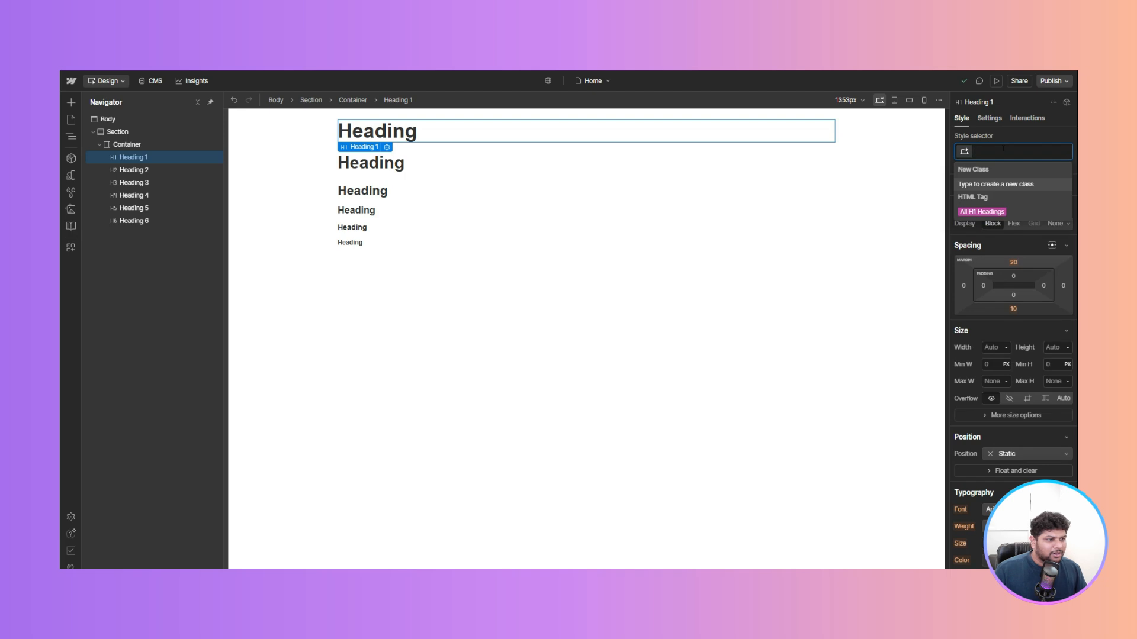
left_click(985, 212)
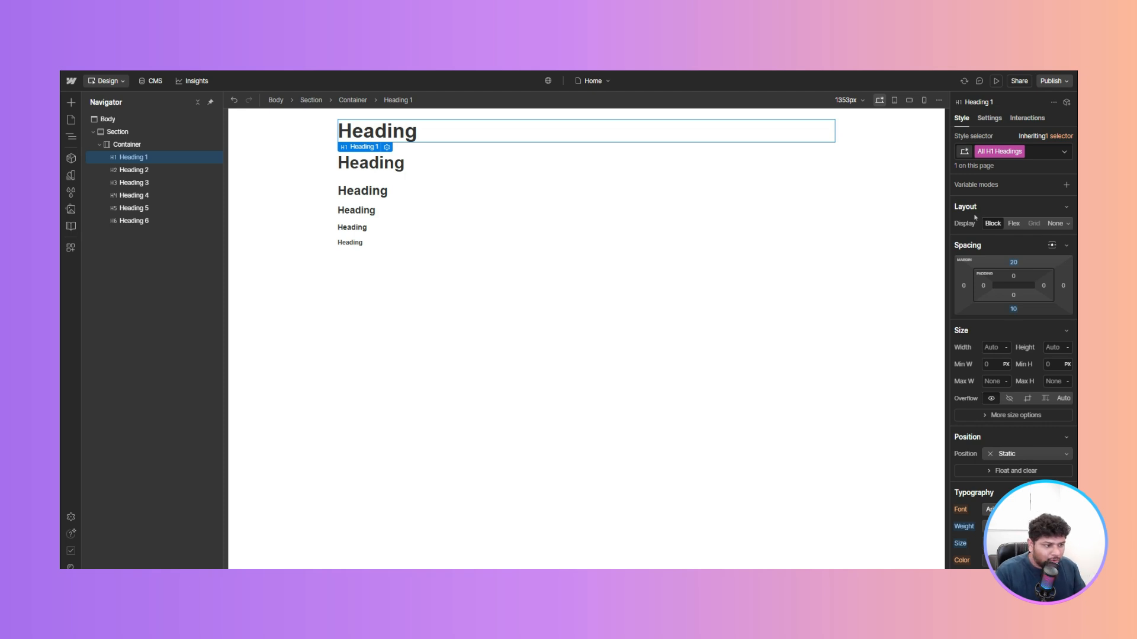
scroll(978, 248, "down", 3)
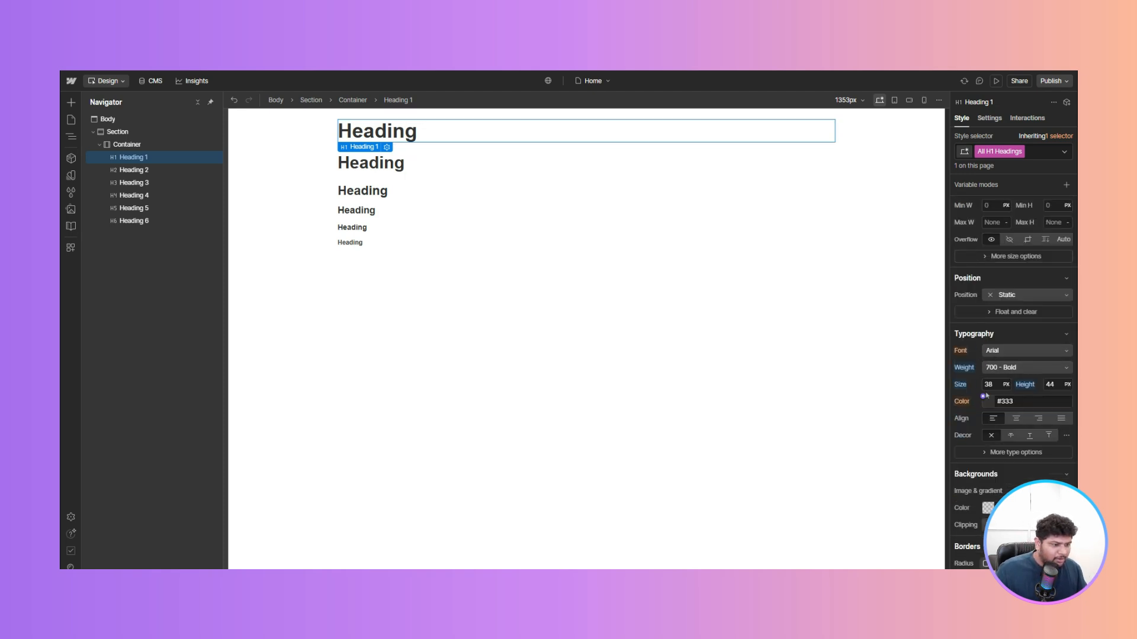
left_click(983, 346)
left_click(984, 434)
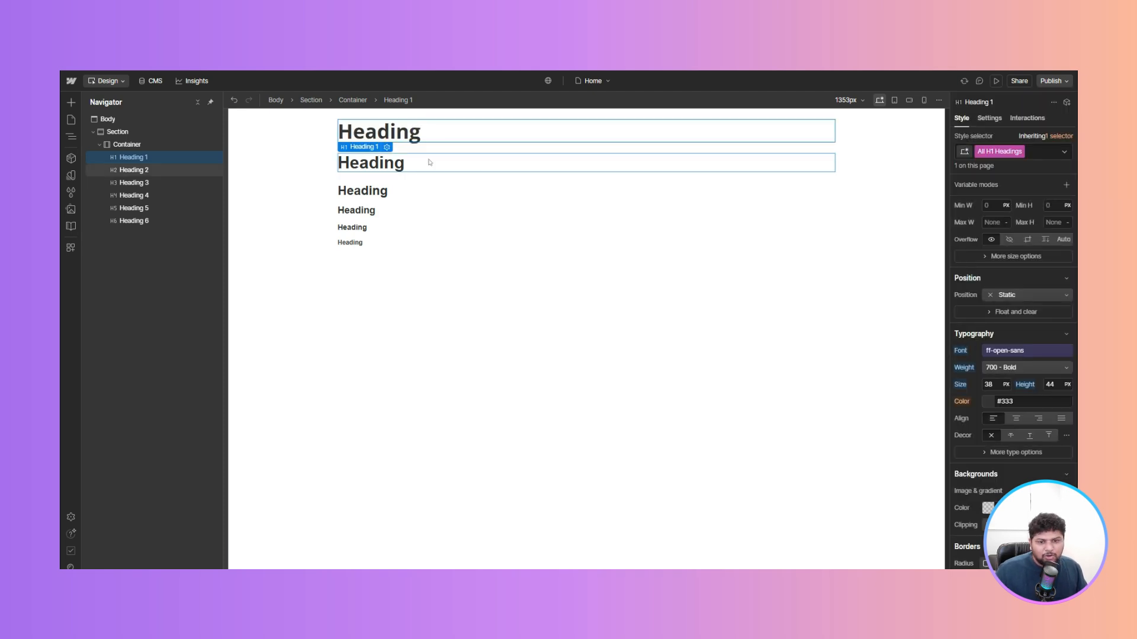
- Set the Body (All Pages) tag style's font to the ff-open-sans variable
left_click(134, 118)
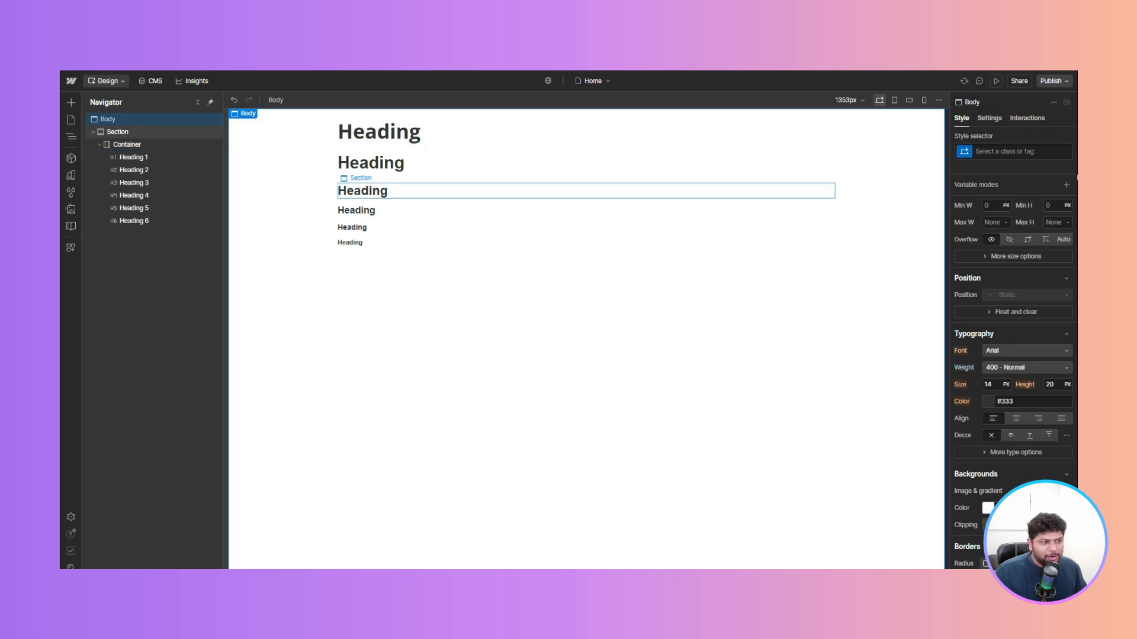
left_click(1006, 152)
left_click(984, 211)
scroll(1013, 355, "down", 2)
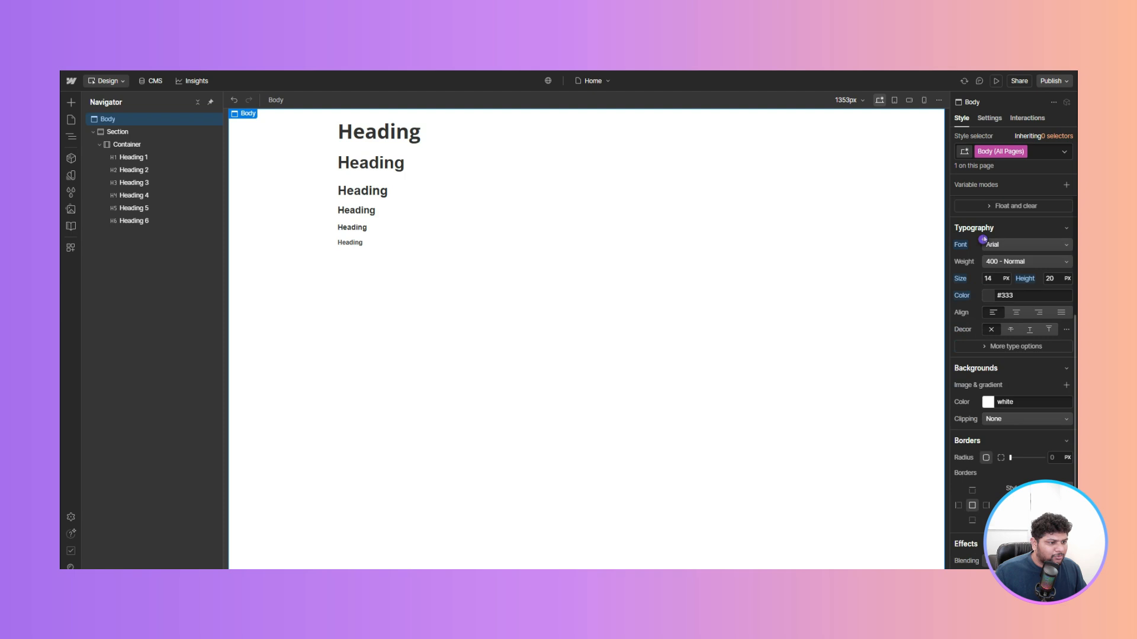
left_click(965, 244)
left_click(978, 328)
left_click(530, 375)
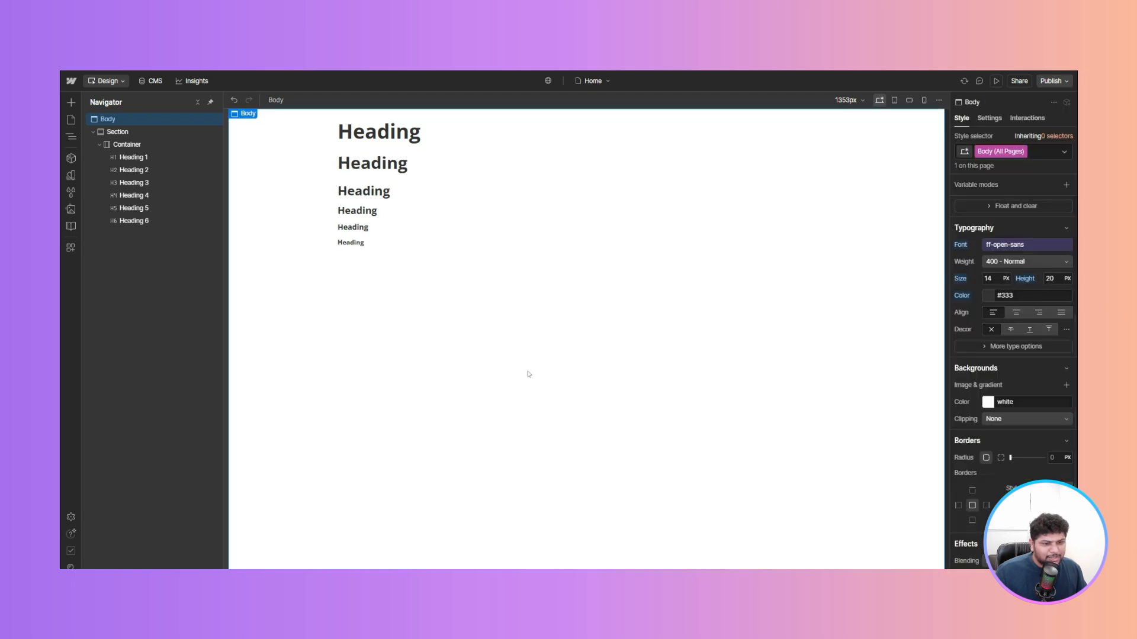
- Reset the font setting on the All H1 Headings tag style
left_click(407, 135)
left_click(1014, 152)
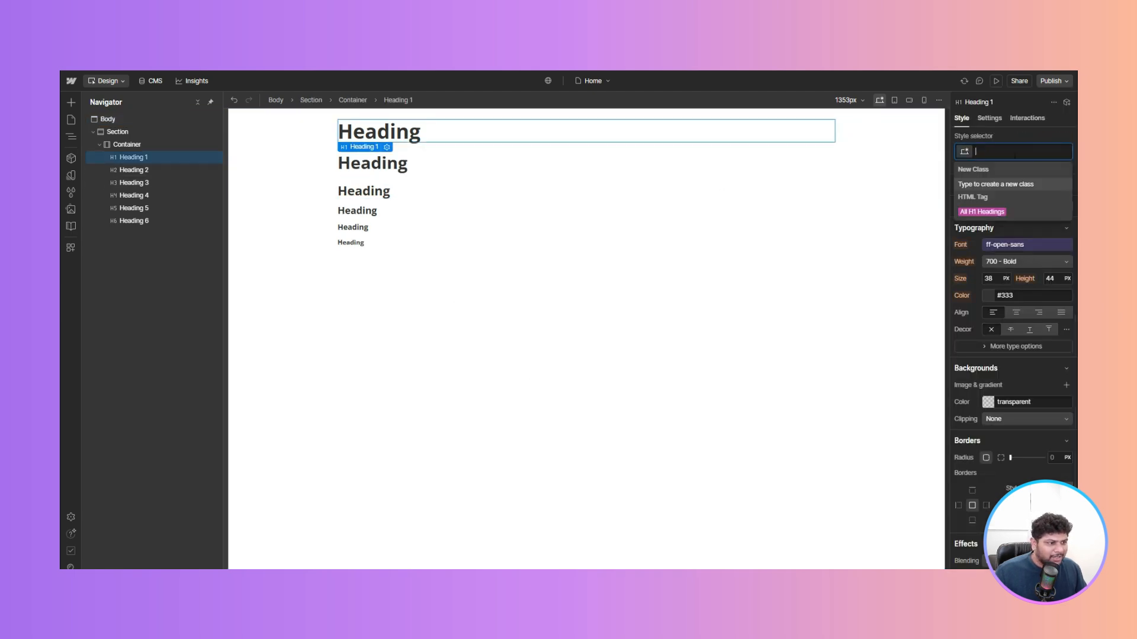
left_click(978, 211)
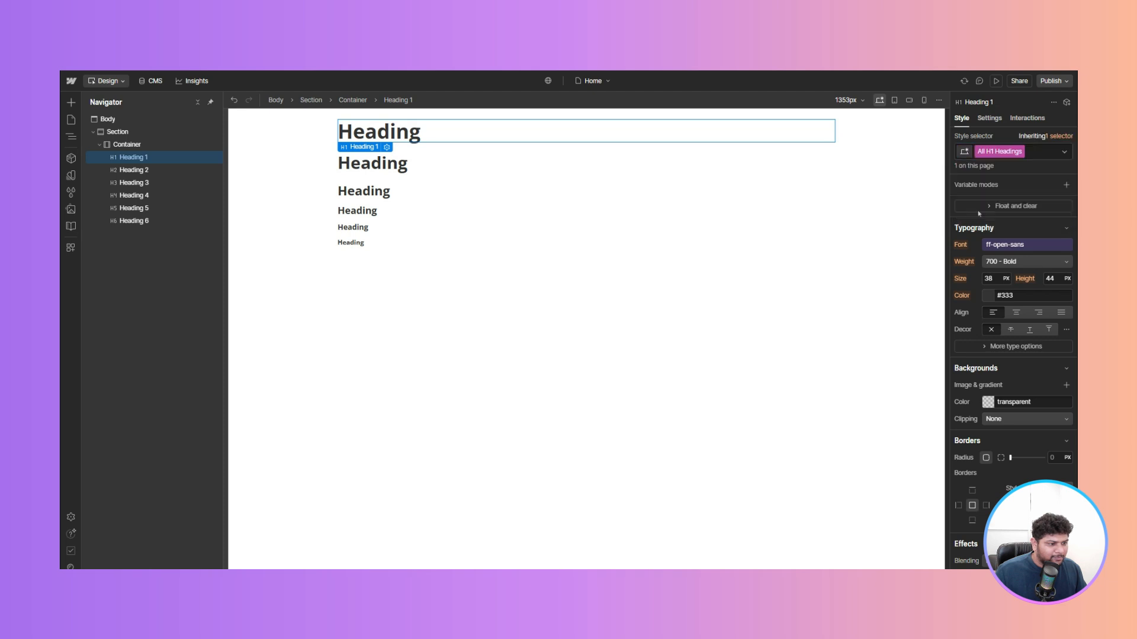
left_click(961, 247)
left_click(974, 260)
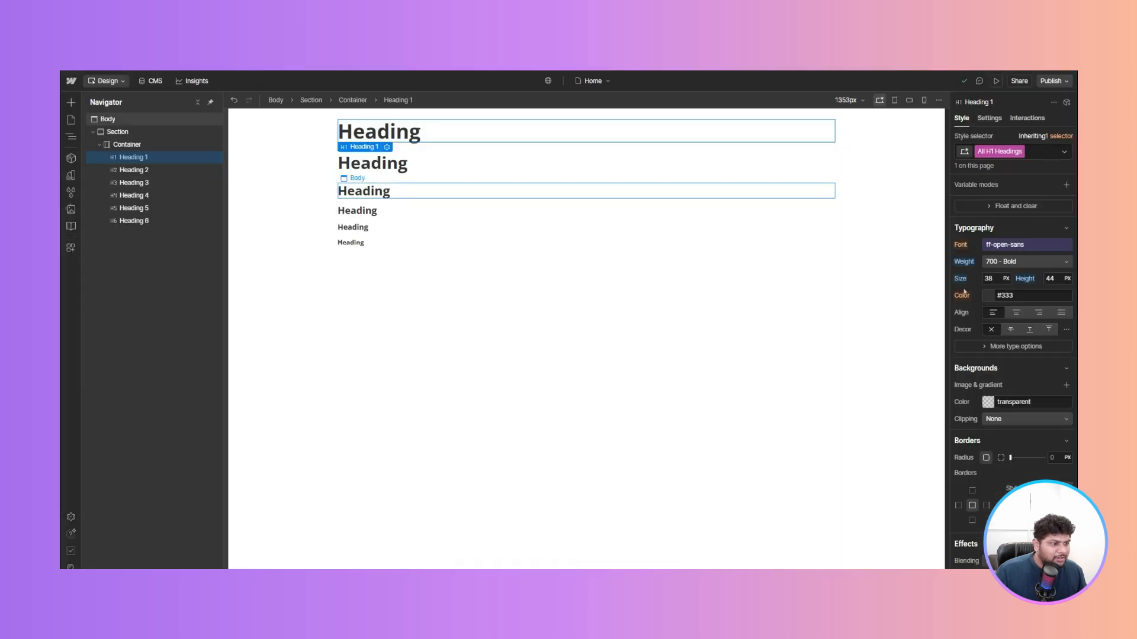
- Set the All H1 Headings tag style's font size to 76 px and line height to 95 px
left_click(982, 274)
type("76")
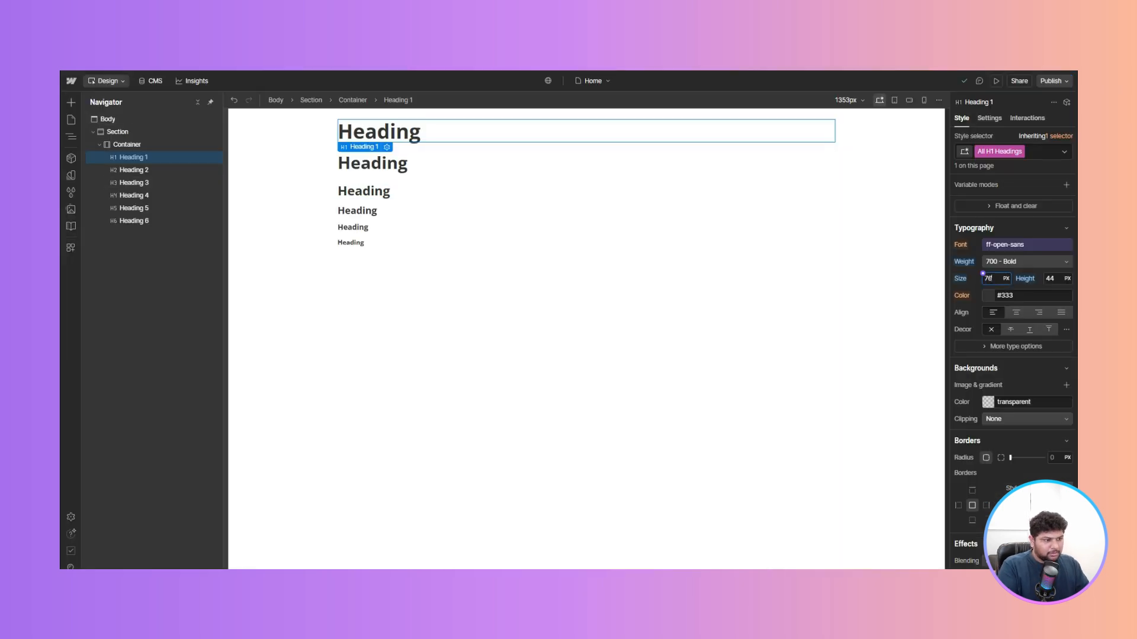
left_click(1044, 274)
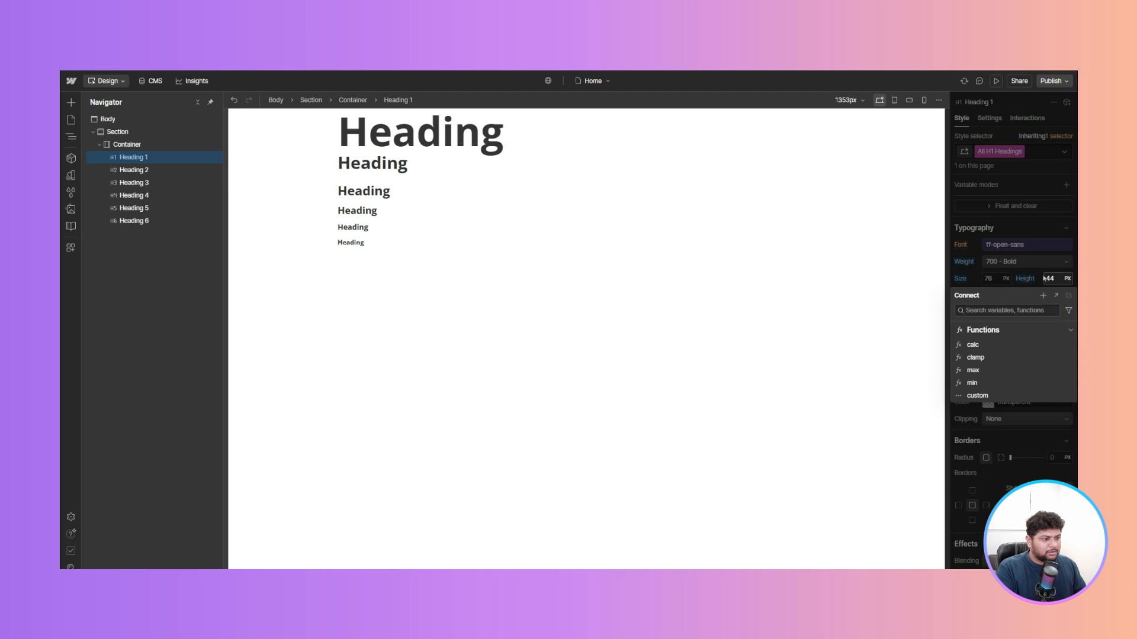
left_click(1050, 279)
left_click(1050, 278)
type("95")
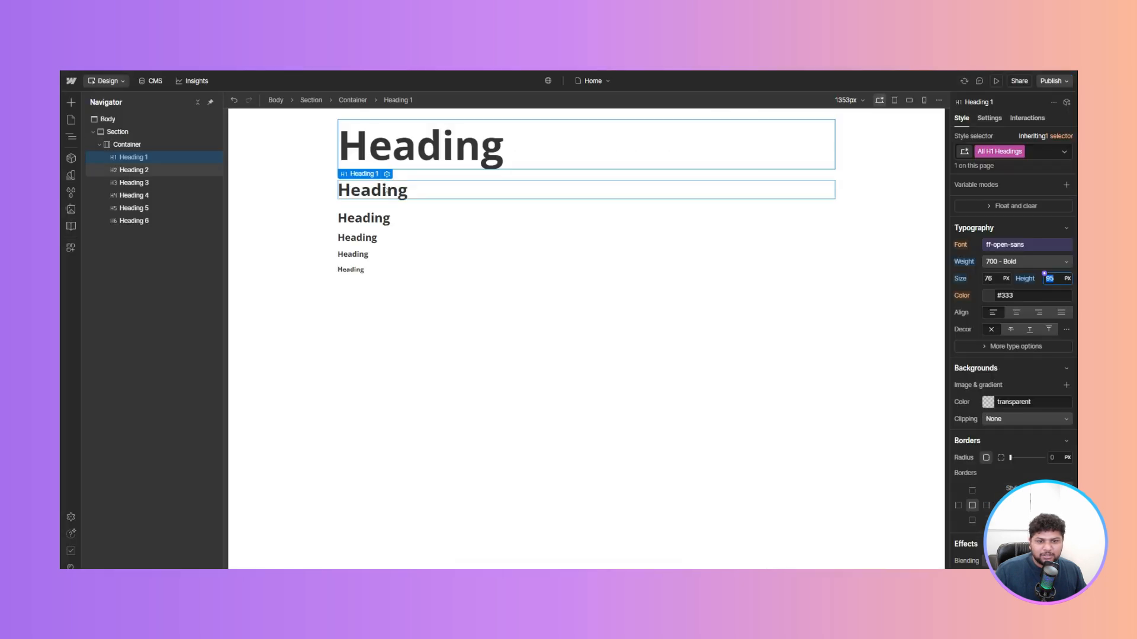
- Select the second heading's All H2 Headings tag style and set its size to 64 px and line height to 68 px
left_click(386, 191)
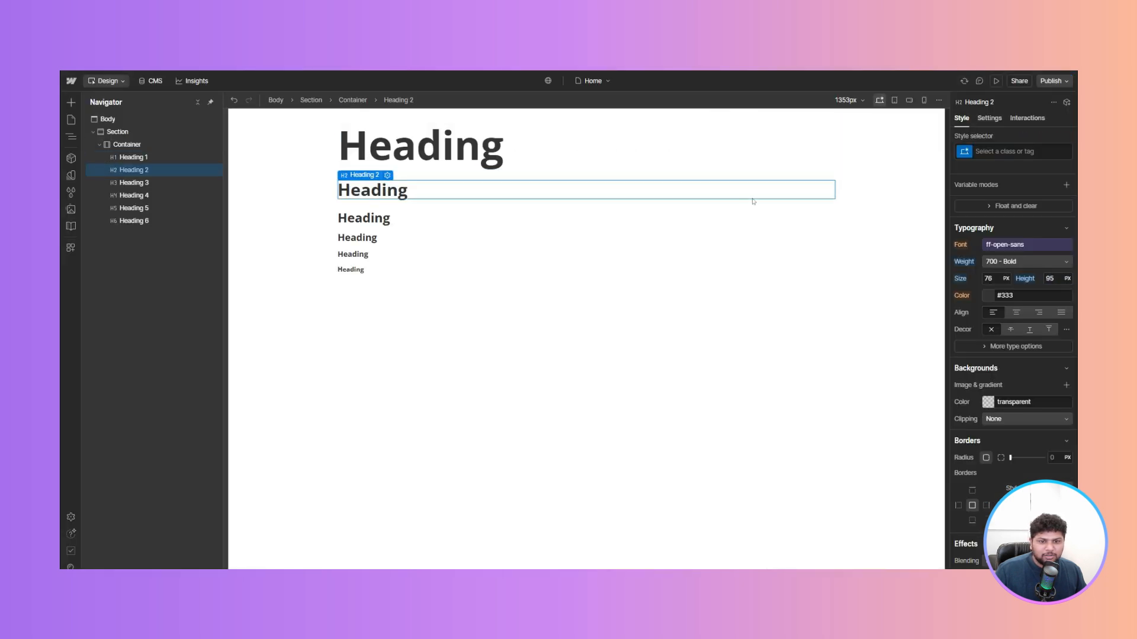
left_click(1013, 152)
left_click(984, 211)
left_click(989, 279)
type("64")
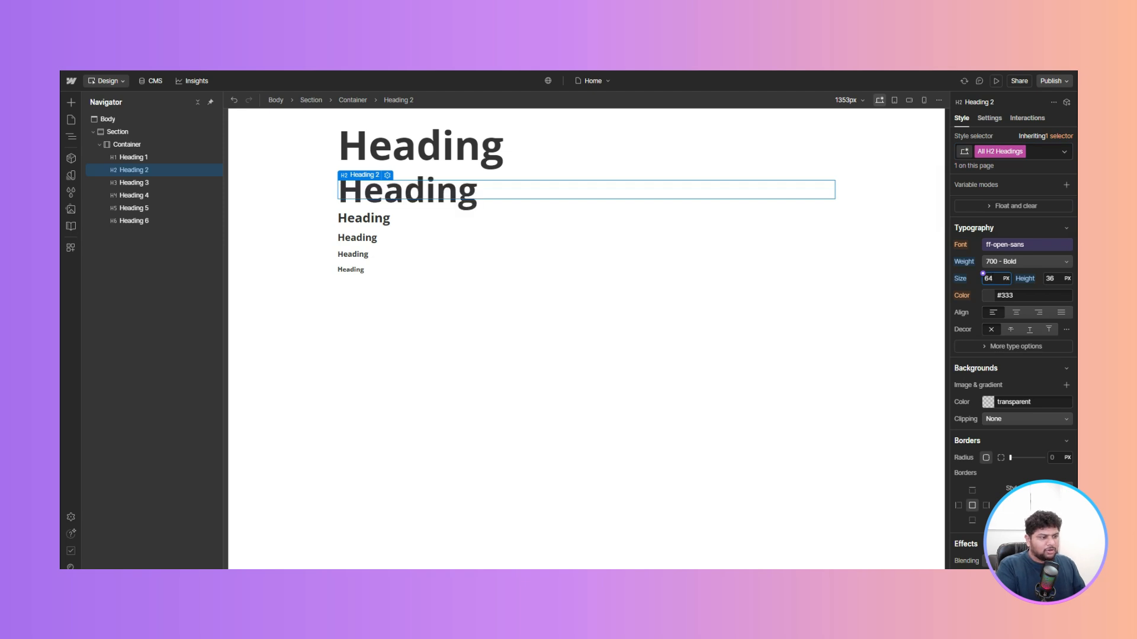
left_click(1044, 274)
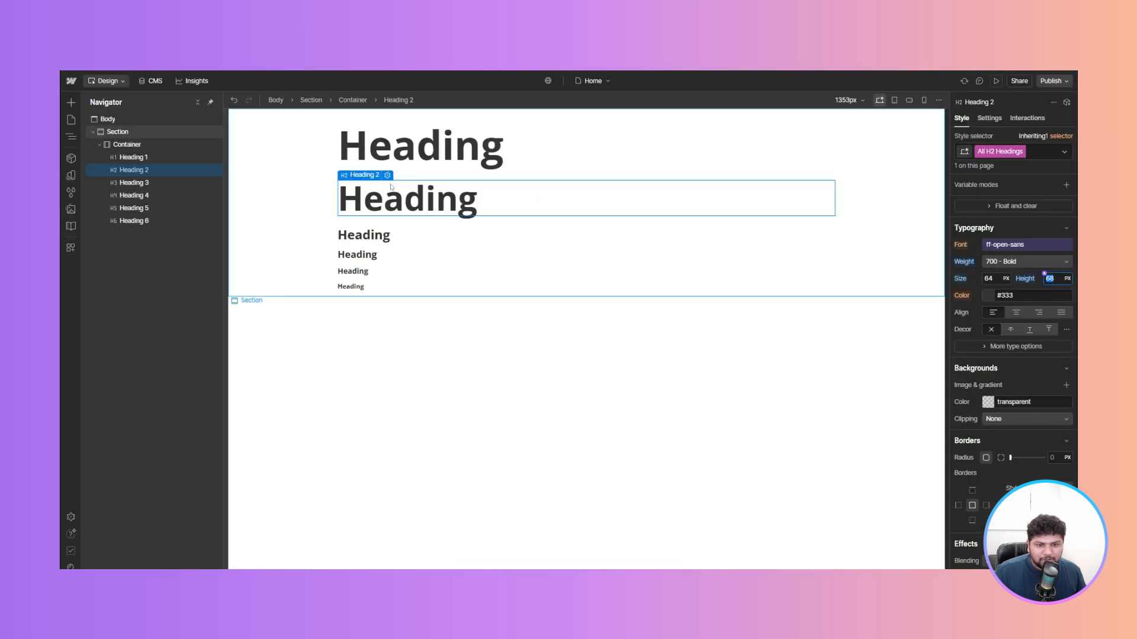
type("68")
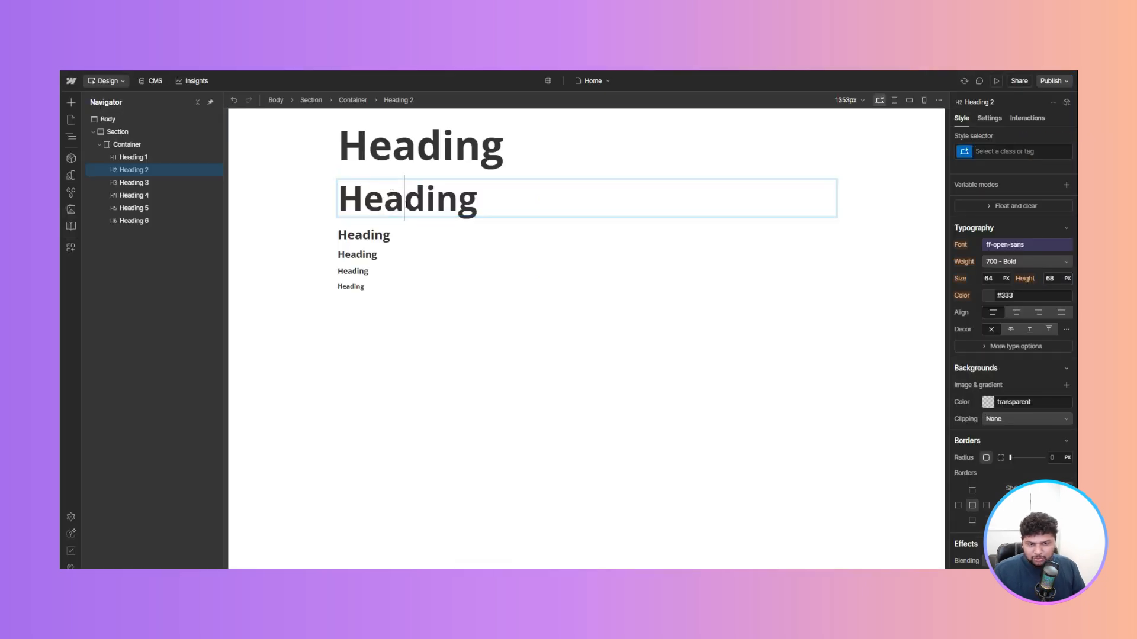
- Edit the first two headings' text to read Heading 1 and Heading 2
double_click(407, 204)
key("End")
type("2")
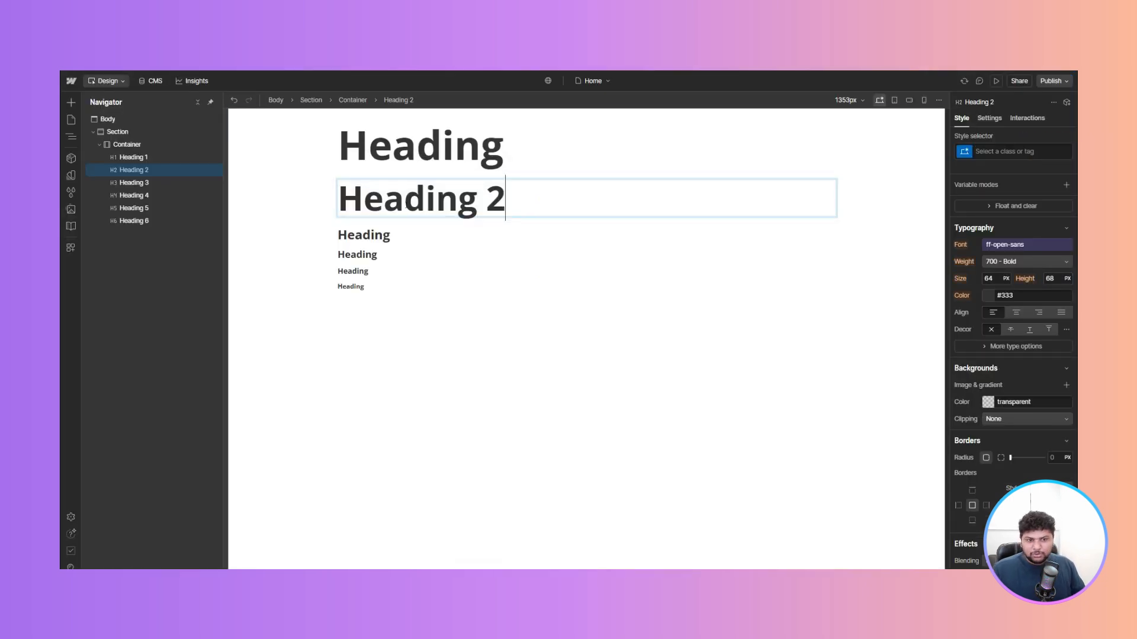
double_click(538, 141)
type("1")
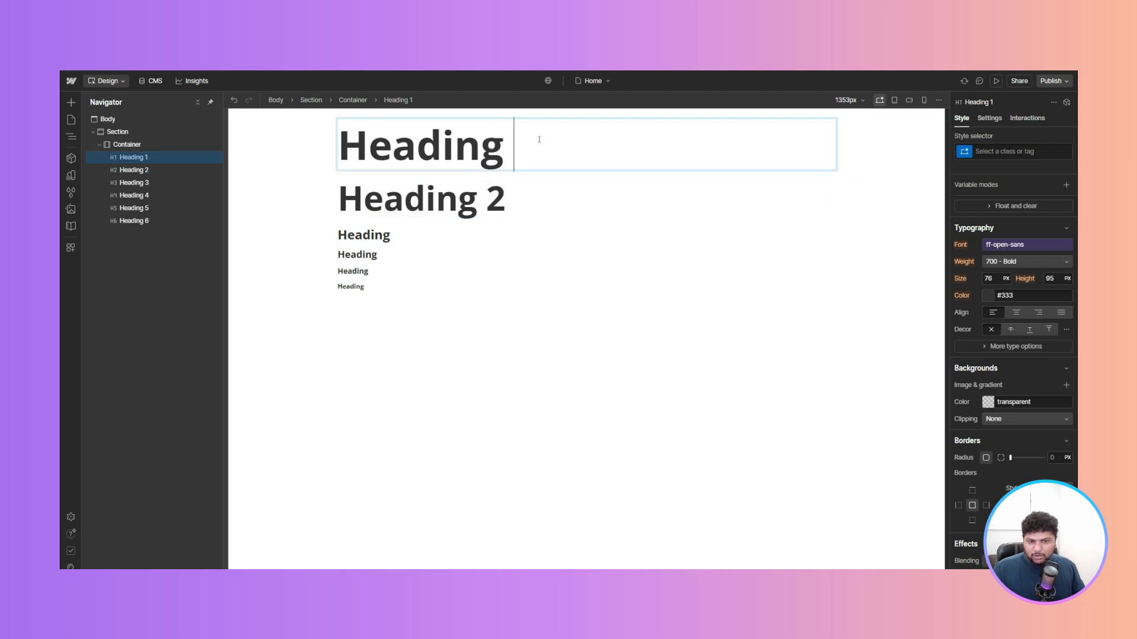
left_click(481, 312)
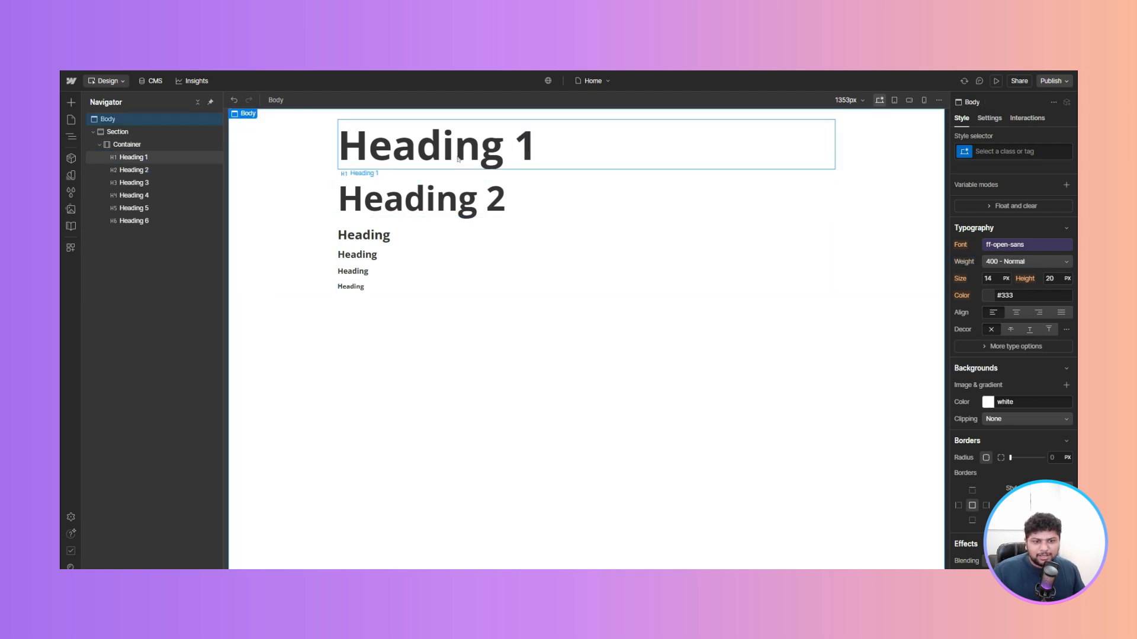
- Set the All H1 Headings tag style's weight to 600 - Semi Bold
left_click(500, 152)
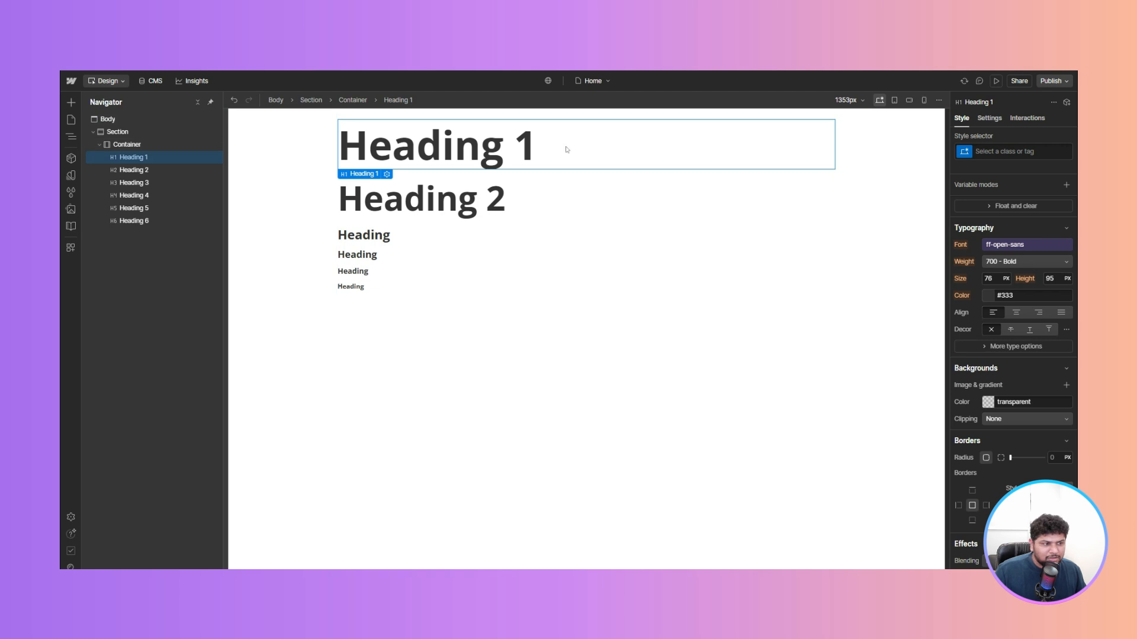
left_click(1010, 152)
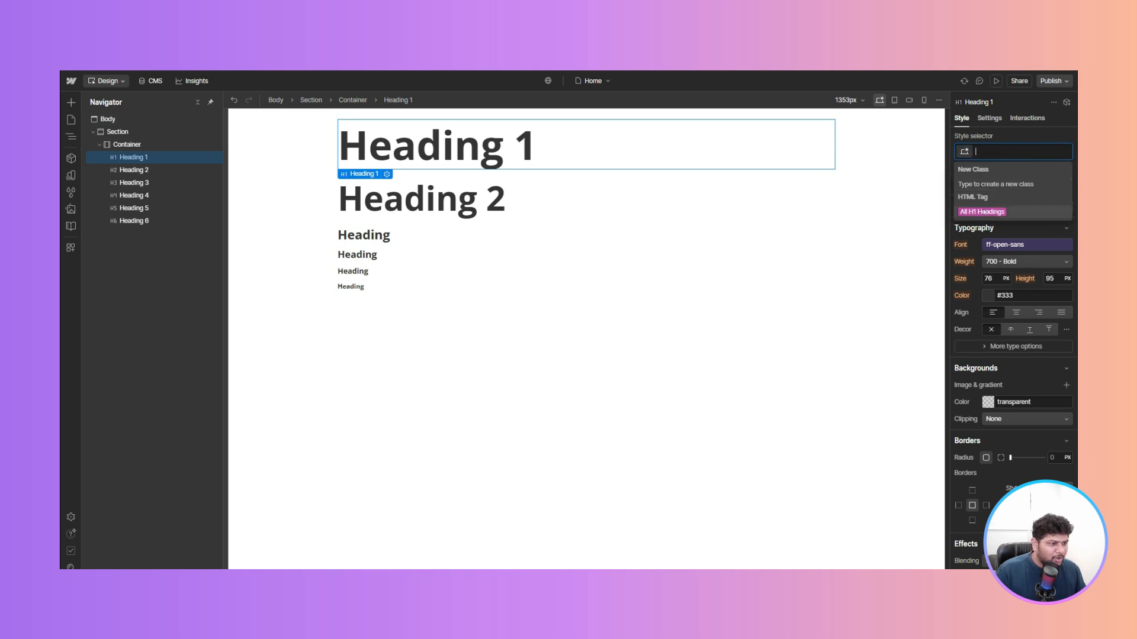
left_click(983, 212)
left_click(1010, 262)
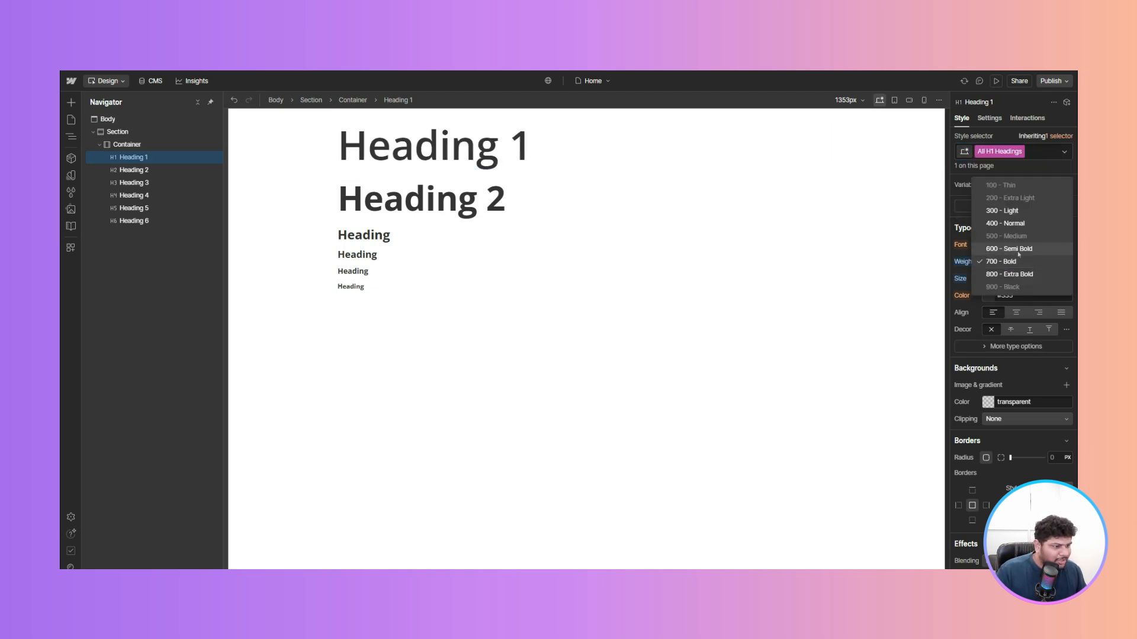
left_click(1009, 249)
- Set the All H2 Headings tag style's weight to 600 - Semi Bold
left_click(702, 201)
left_click(1010, 152)
left_click(982, 210)
left_click(1009, 262)
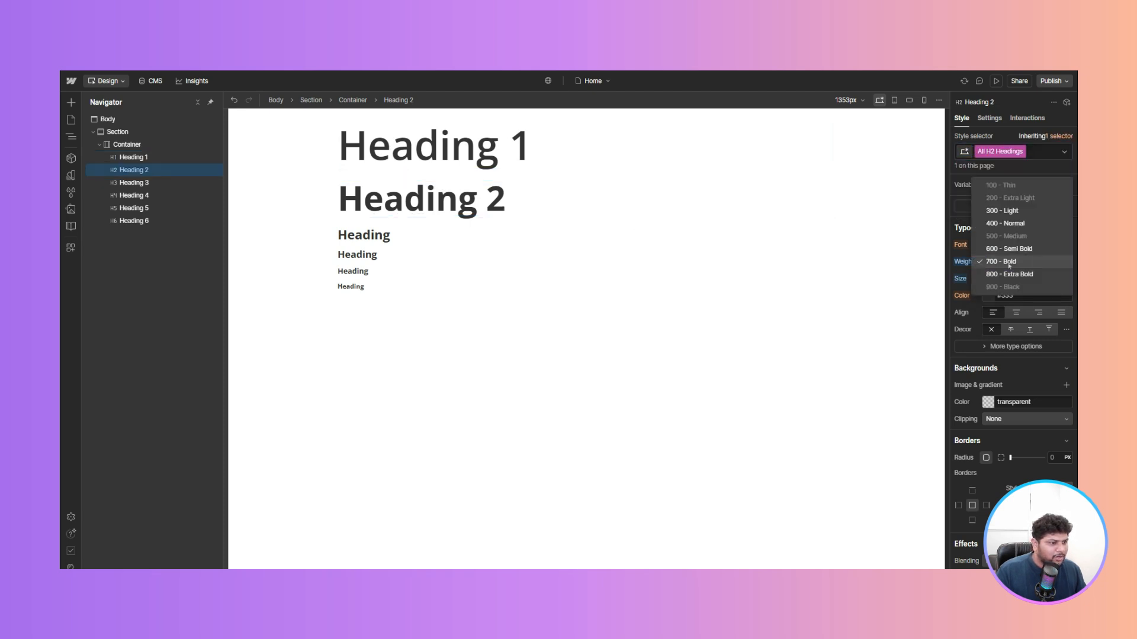
left_click(1009, 248)
left_click(413, 364)
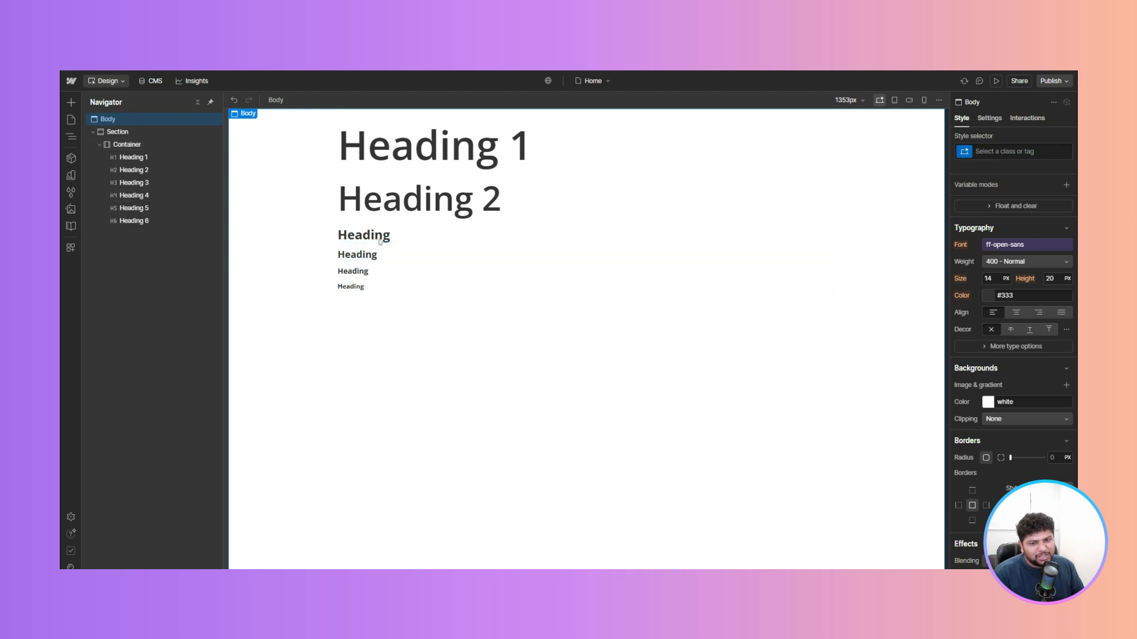
left_click(459, 159)
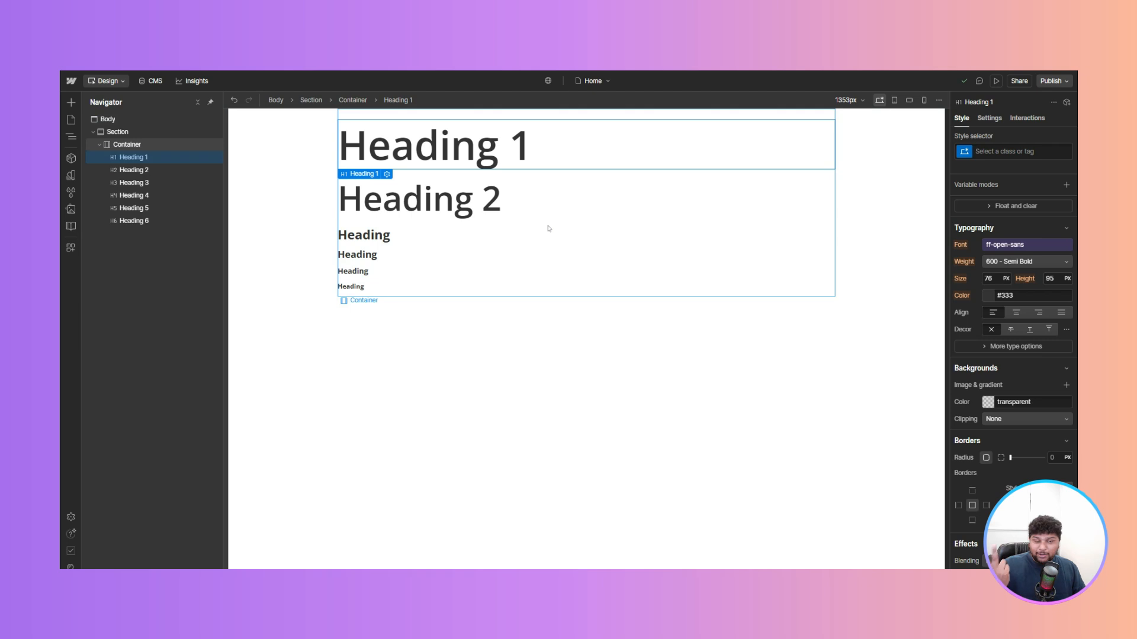
- Add a text block below Heading 6 and change its text to Display text
left_click(383, 291)
key("ctrl+k")
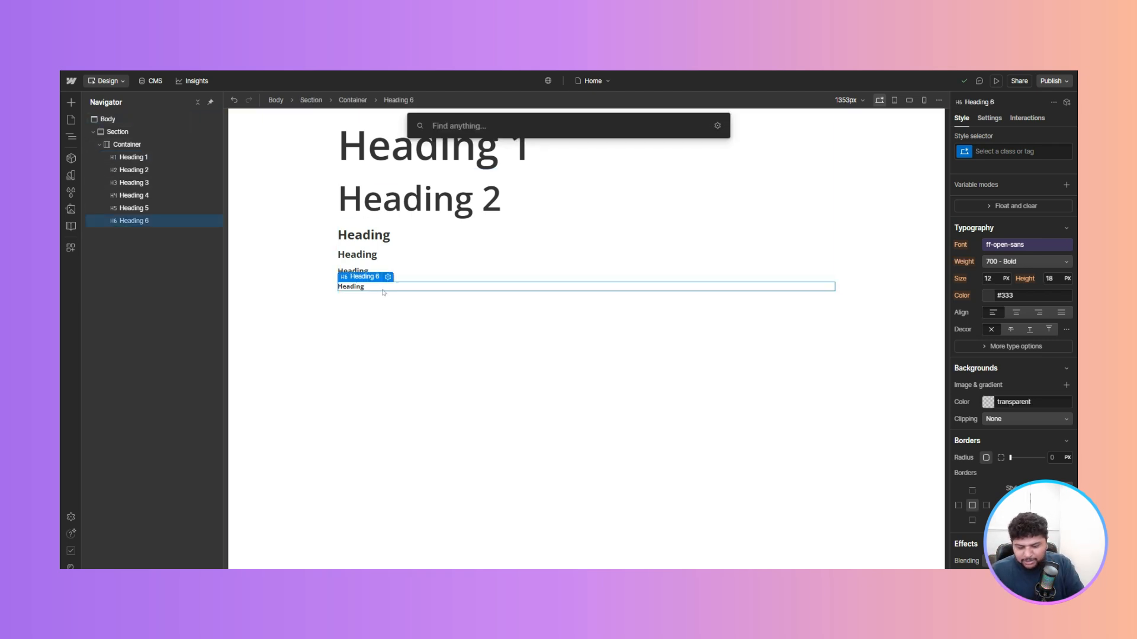
type("tex")
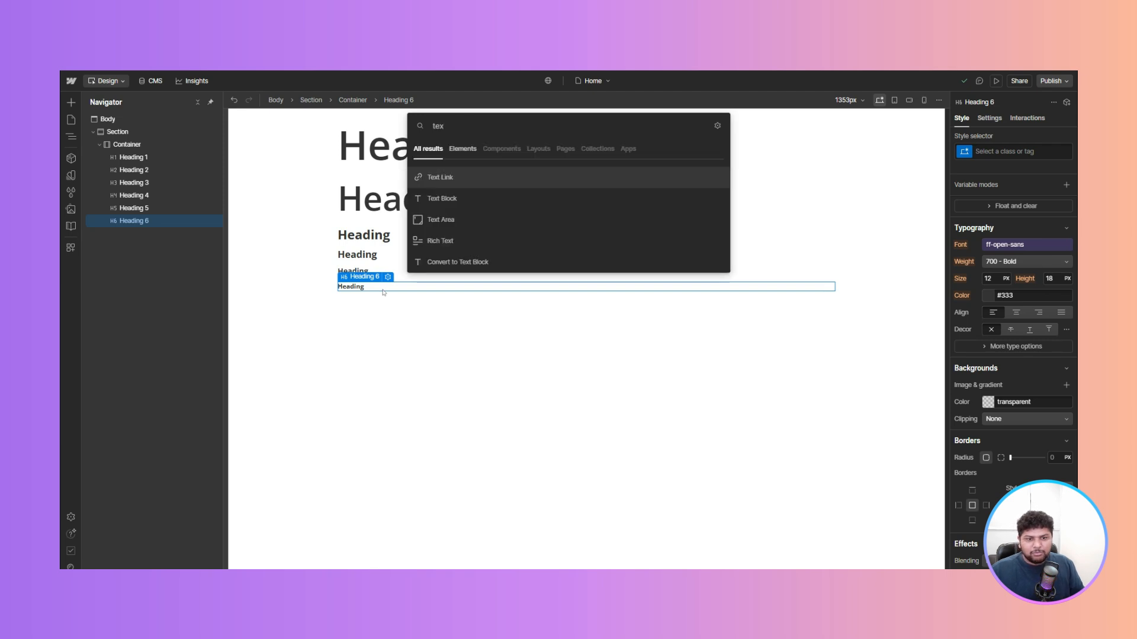
key("Down")
key("Return")
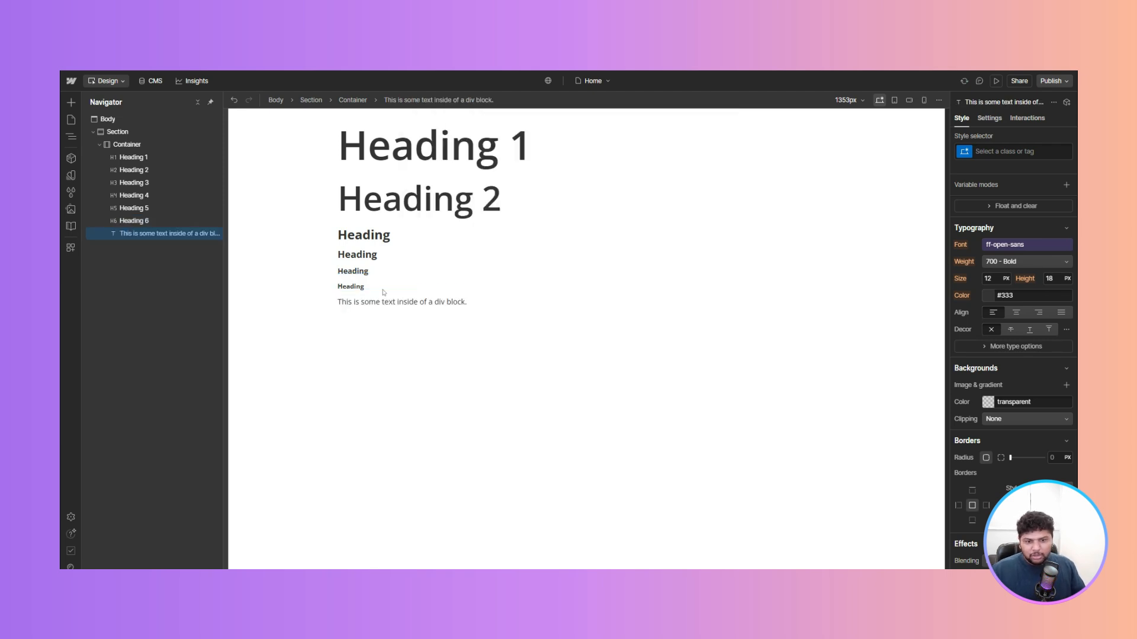
key("Return")
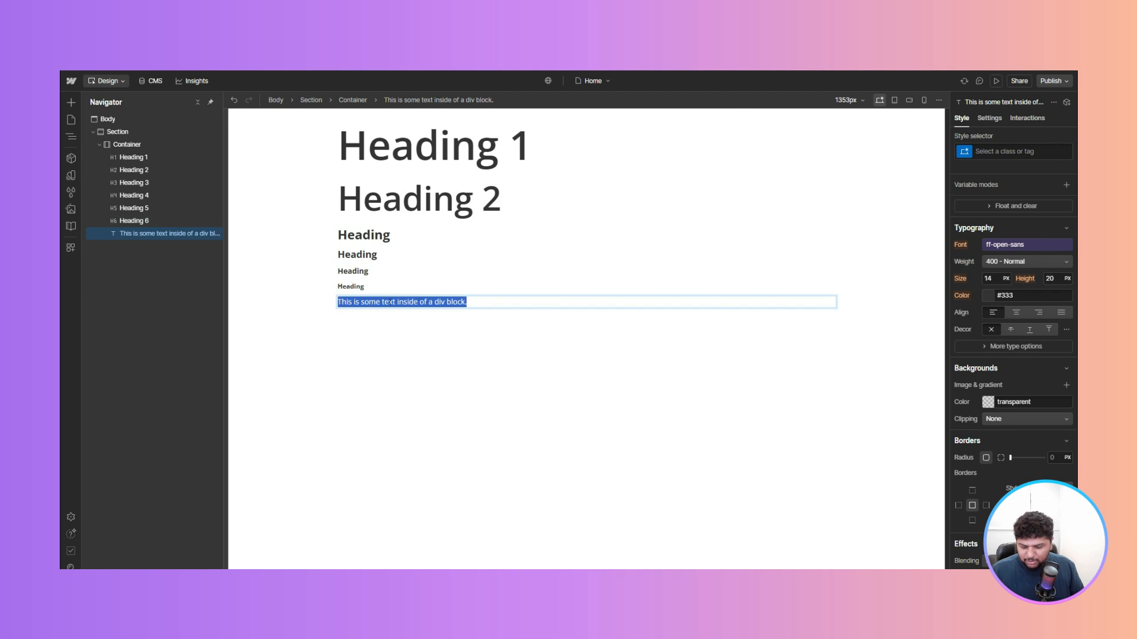
type("Display text")
key("Escape")
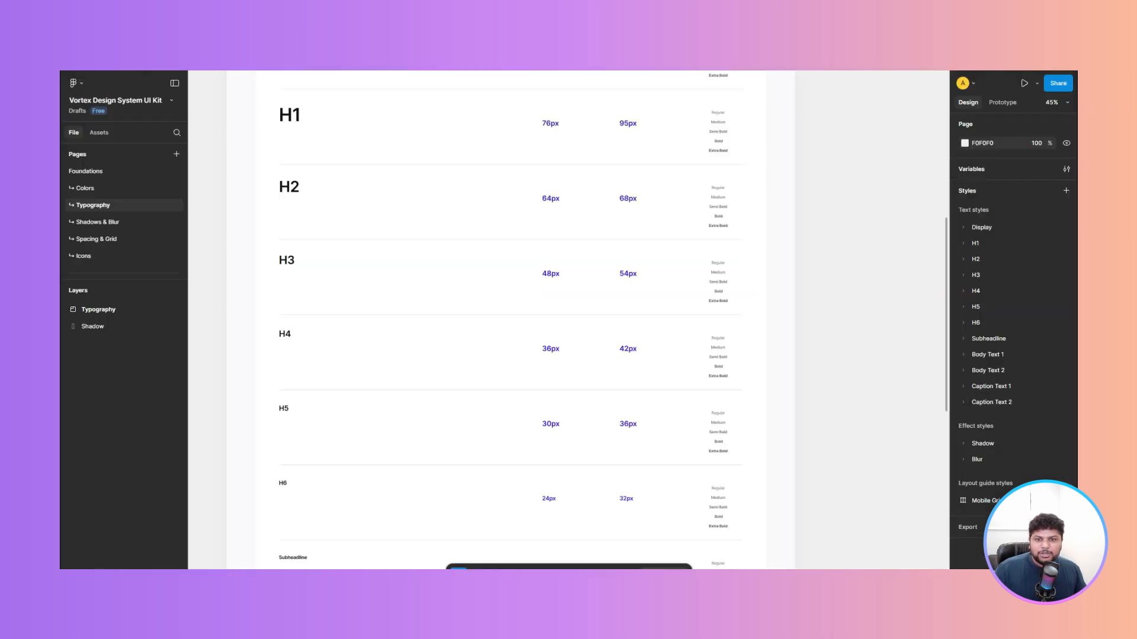
- Create a new class named text-display on the Display text block
scroll(336, 282, "up", 3)
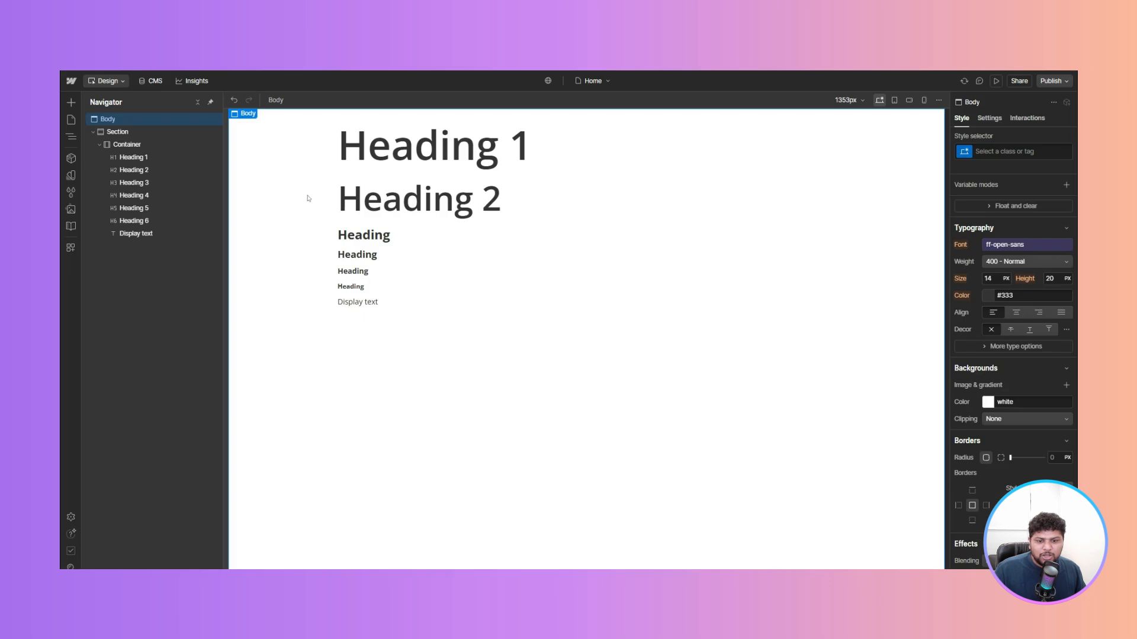
left_click_drag(356, 302, 357, 308)
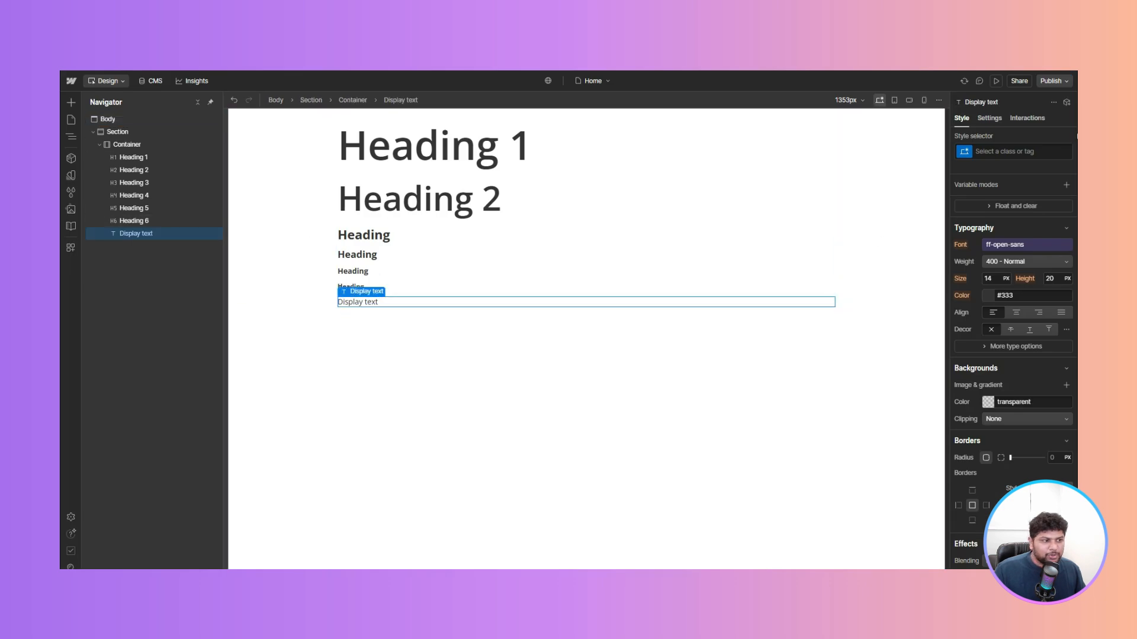
left_click(1008, 153)
type("fs-")
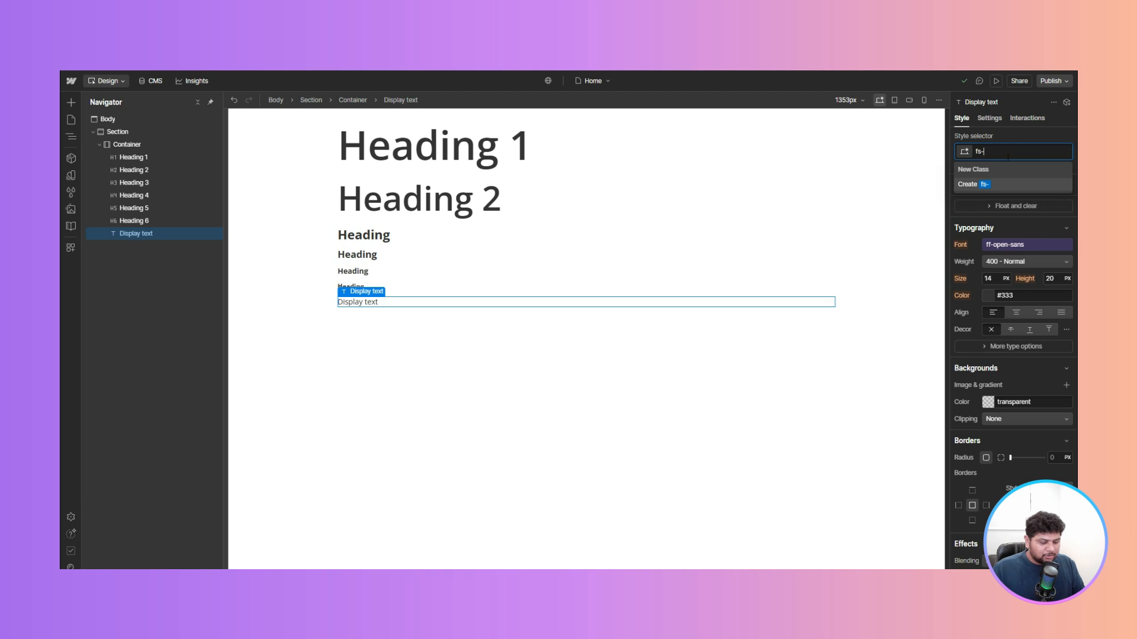
key("BackSpace")
key("BackSpace")
key("BackSpace")
type("f")
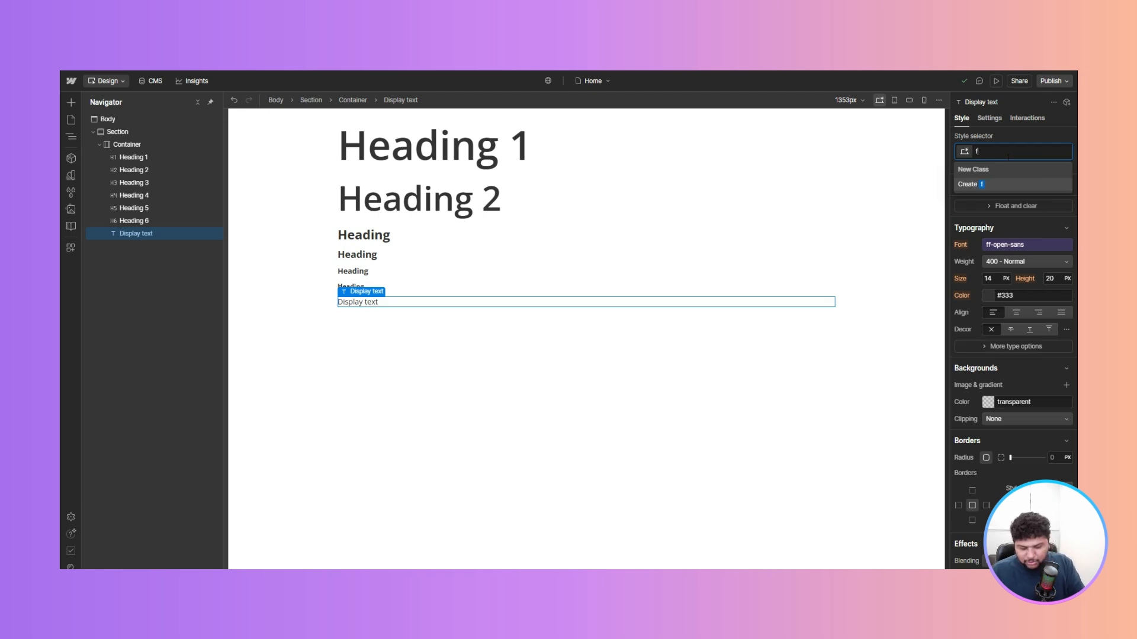
type("-display-")
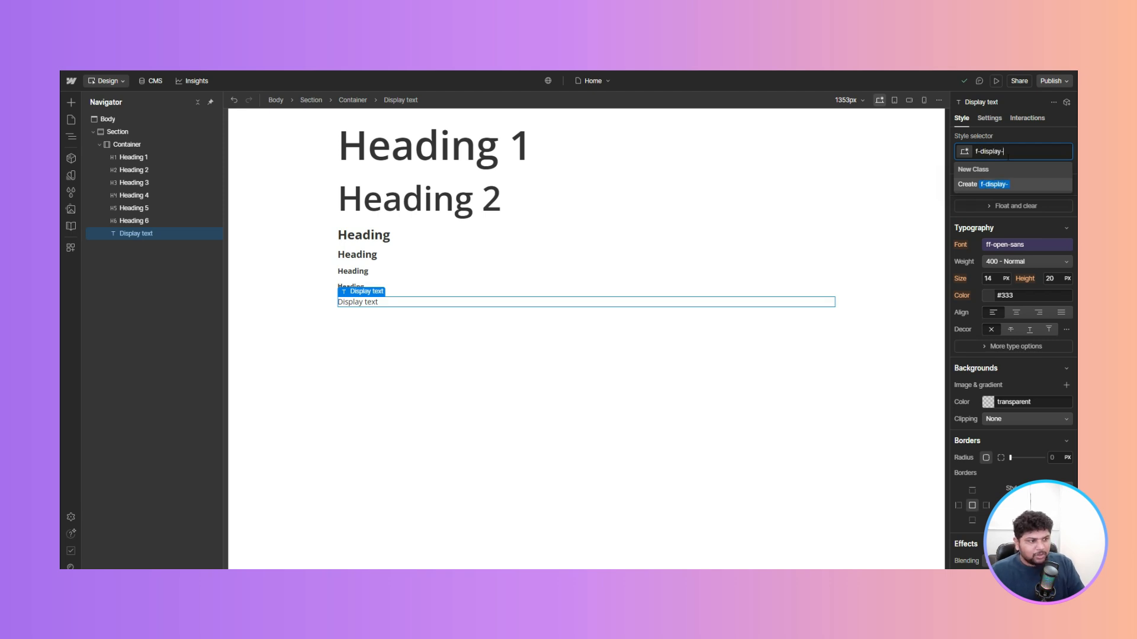
key("ctrl+a")
type("text")
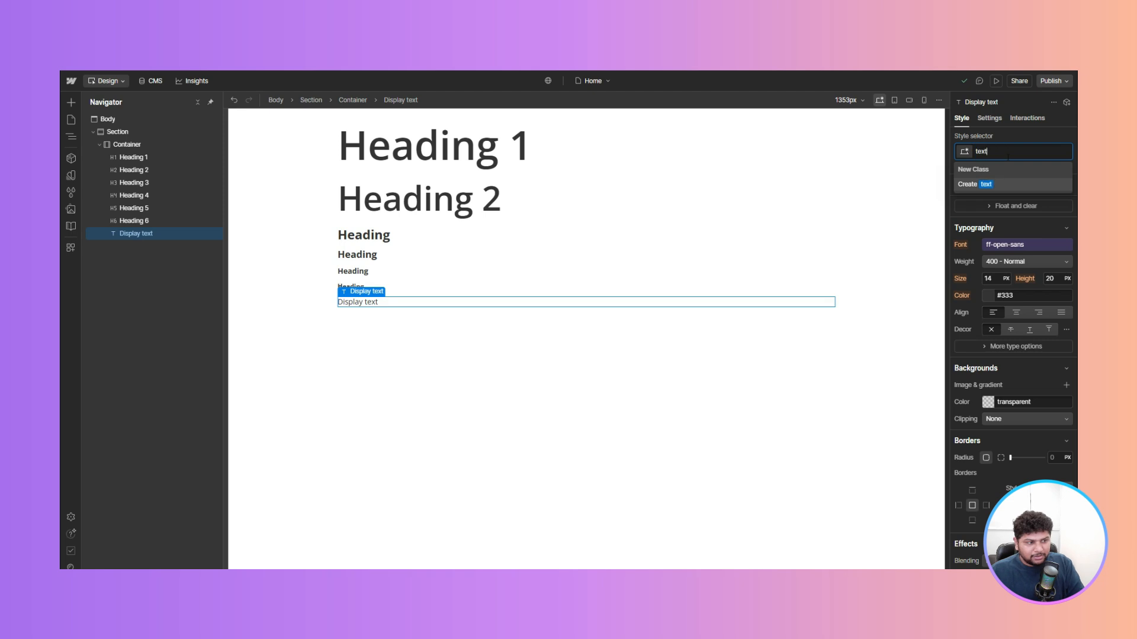
type("-display")
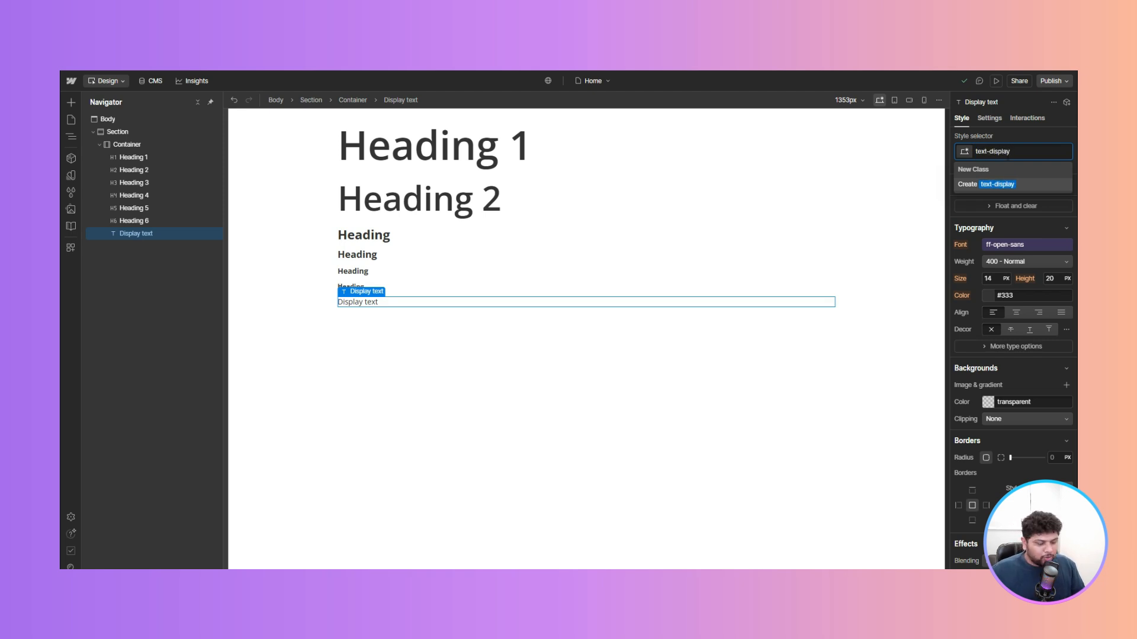
key("Return")
- Set text-display's size to 96 px, line height to 100 px and weight to 600 - Semi Bold
left_click(984, 276)
type("96")
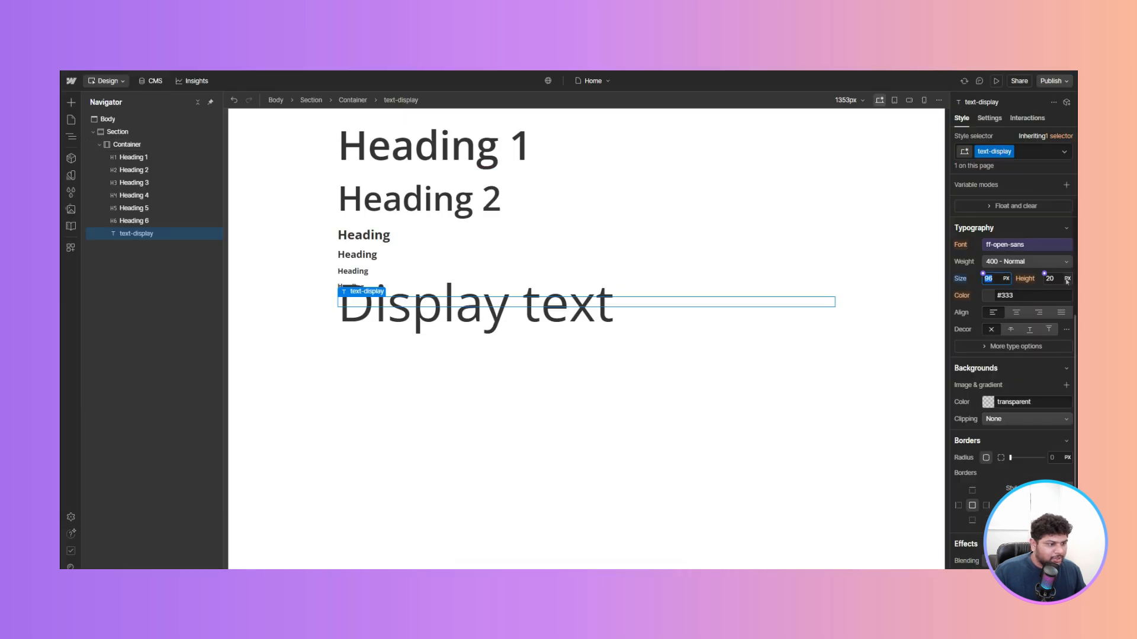
left_click(1044, 276)
type("100")
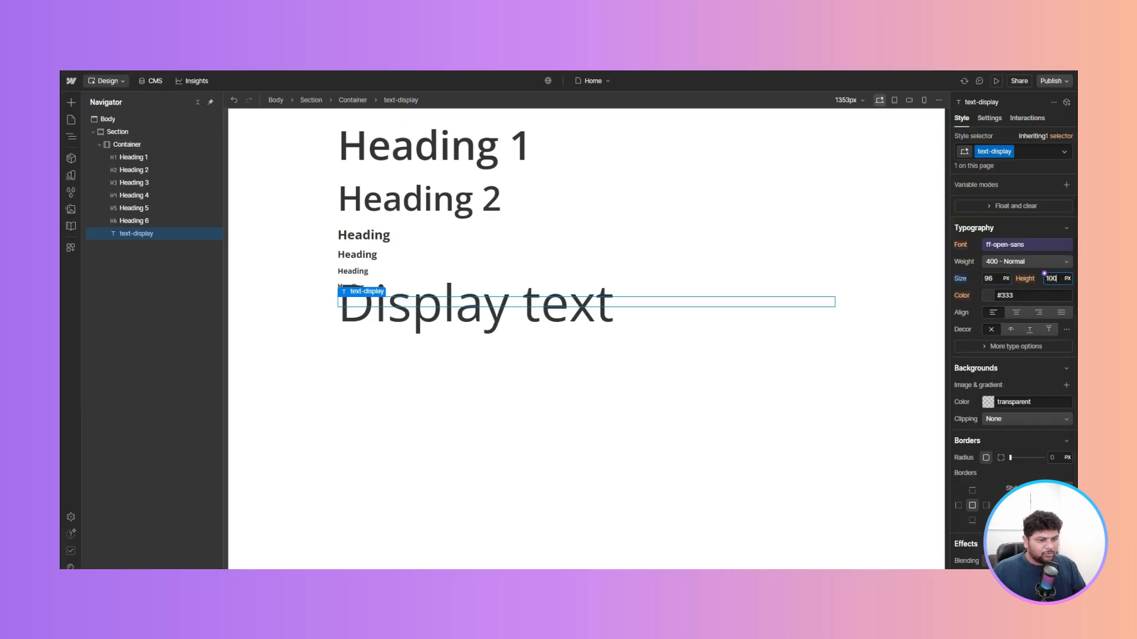
key("Return")
left_click(1030, 262)
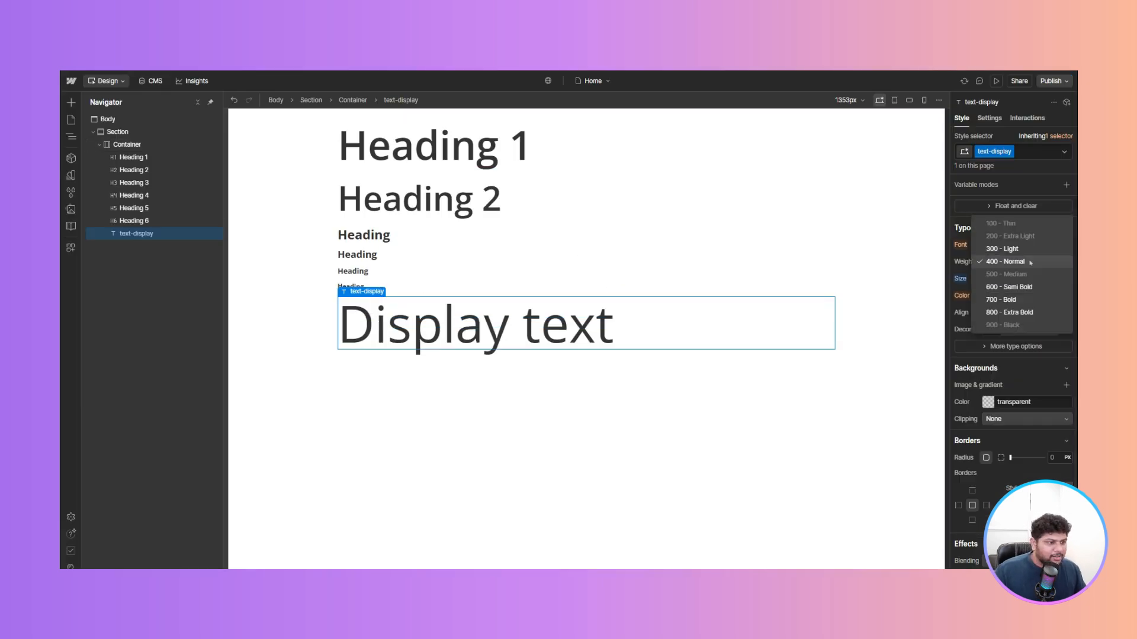
left_click(1009, 287)
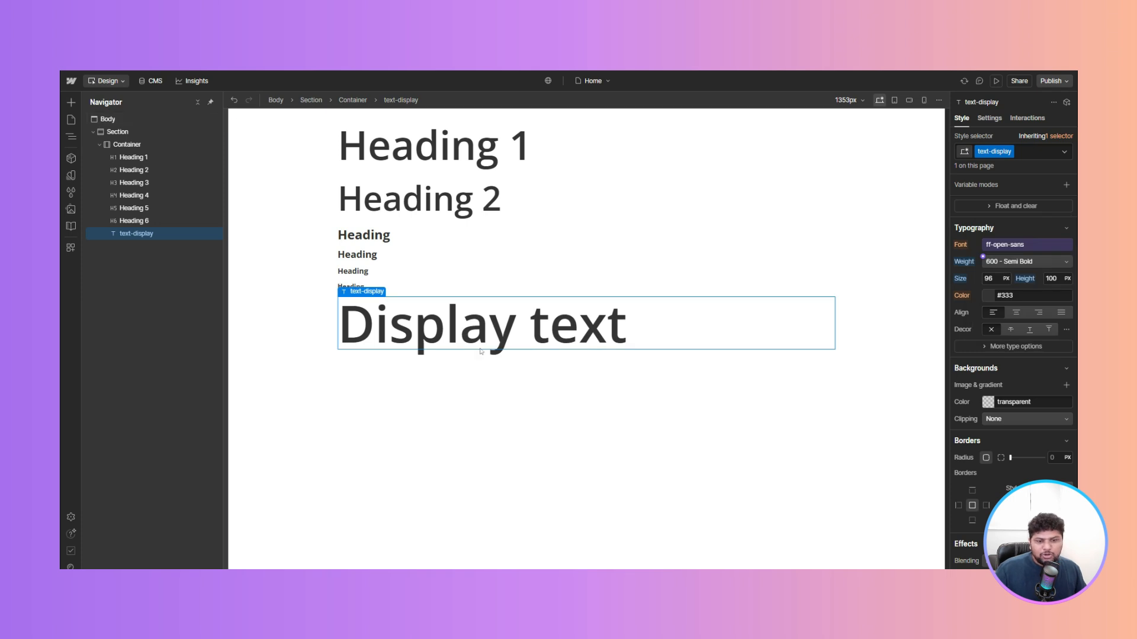
- Move the text-display block above Heading 1 in the structure
left_click_drag(142, 232, 137, 152)
left_click(473, 200)
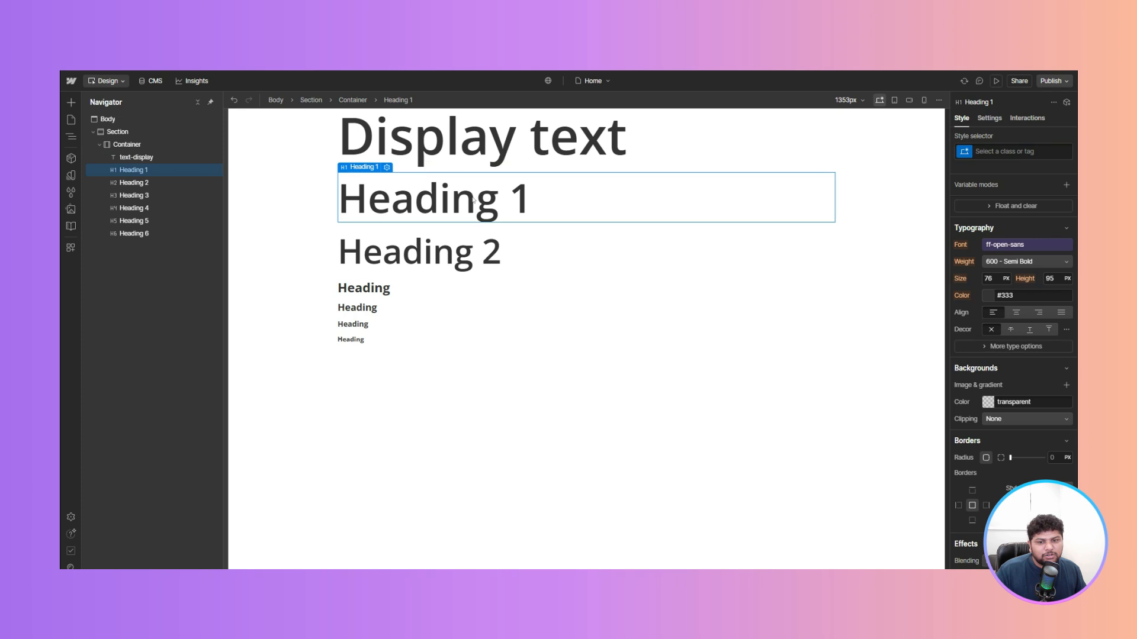
- Add a text block below Heading 6
left_click(419, 341)
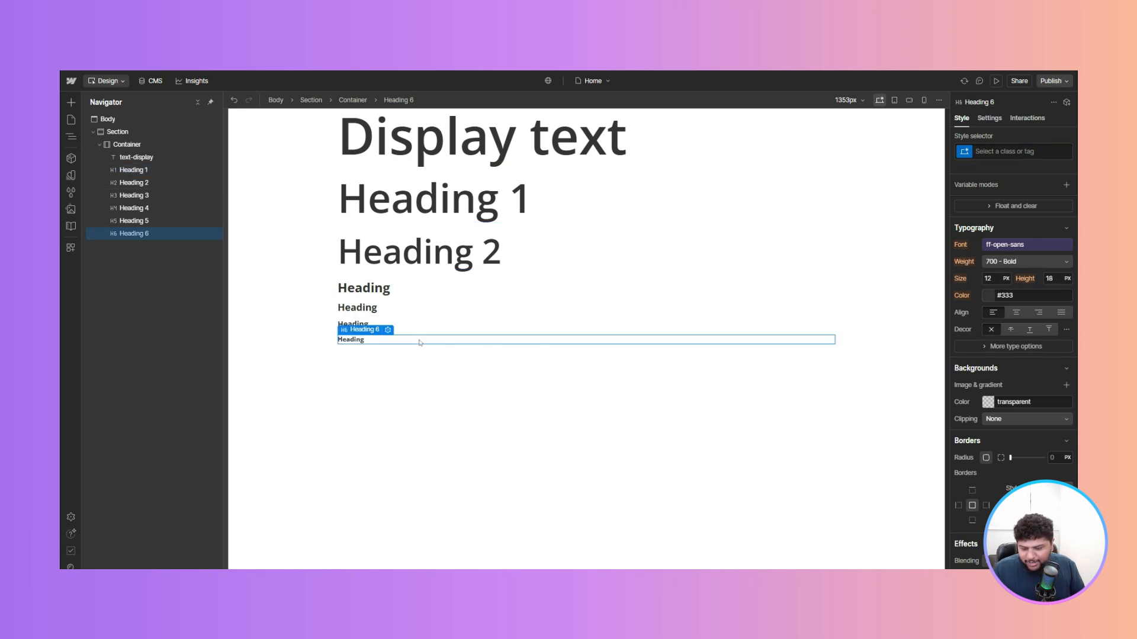
key("ctrl+k")
type("t")
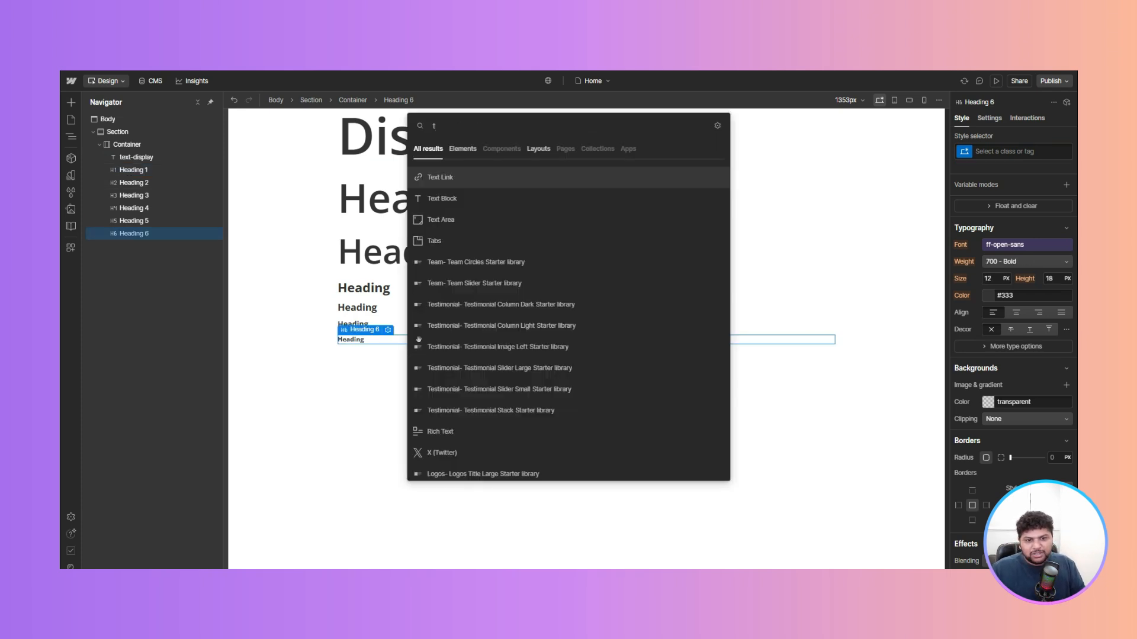
key("Down")
key("Return")
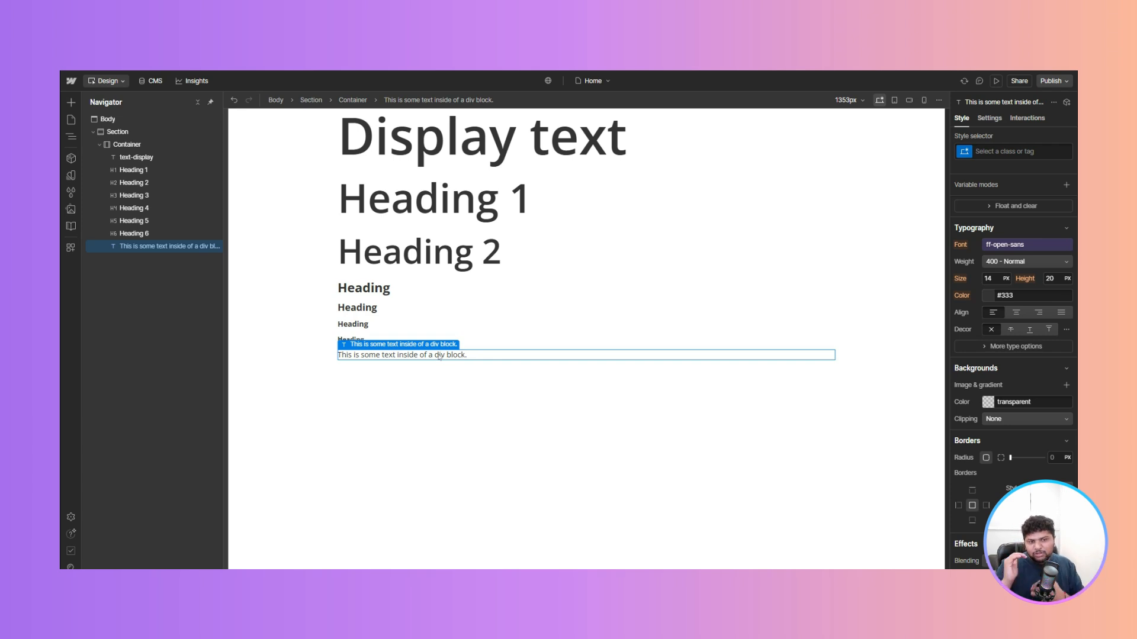
- Create a new class named text-heading-1 on the new text block
left_click(438, 198)
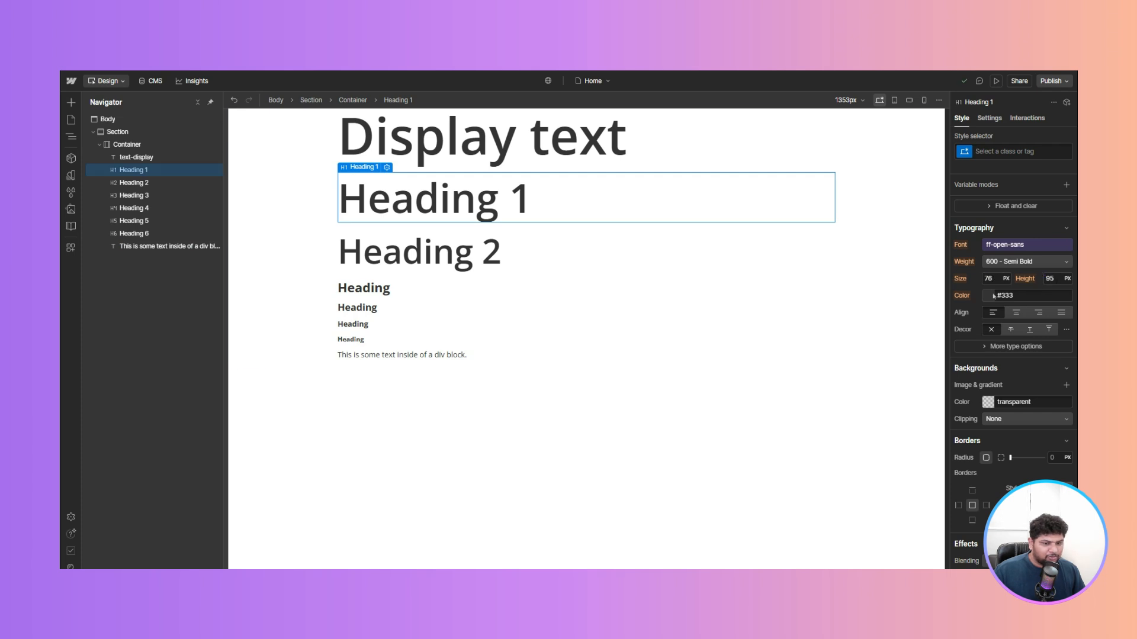
left_click(407, 355)
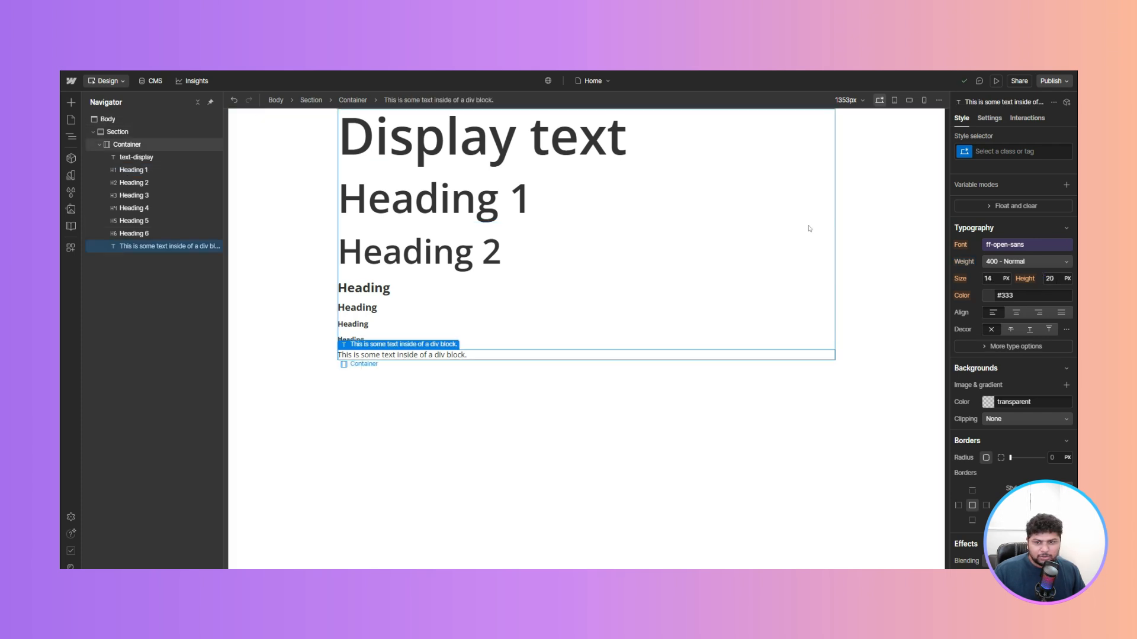
left_click(1000, 152)
type("te")
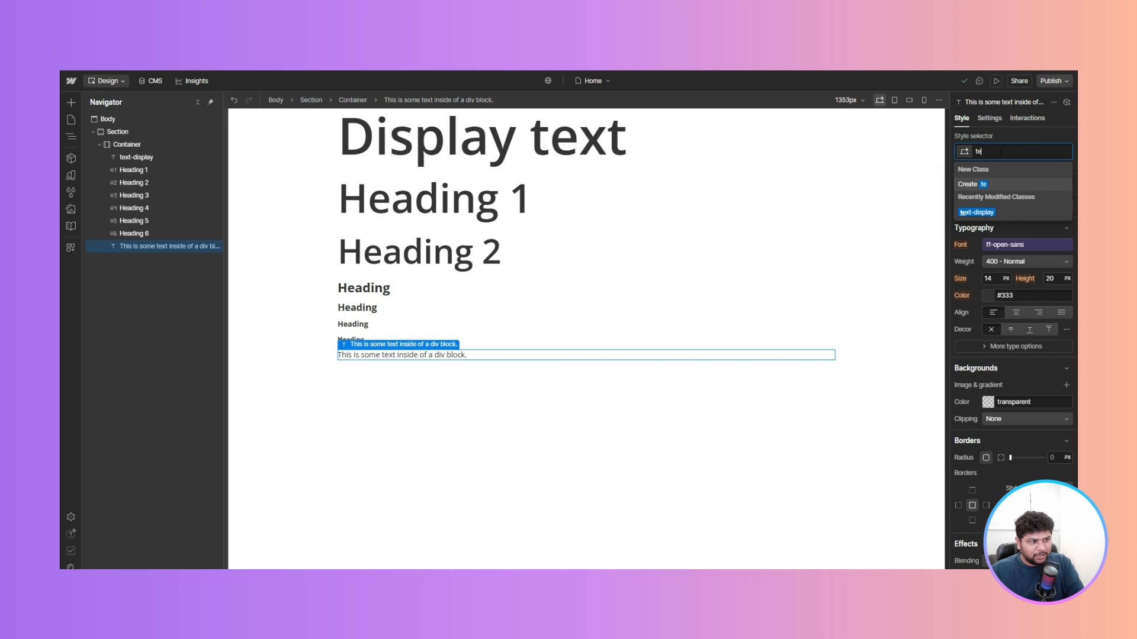
type("xt-headi")
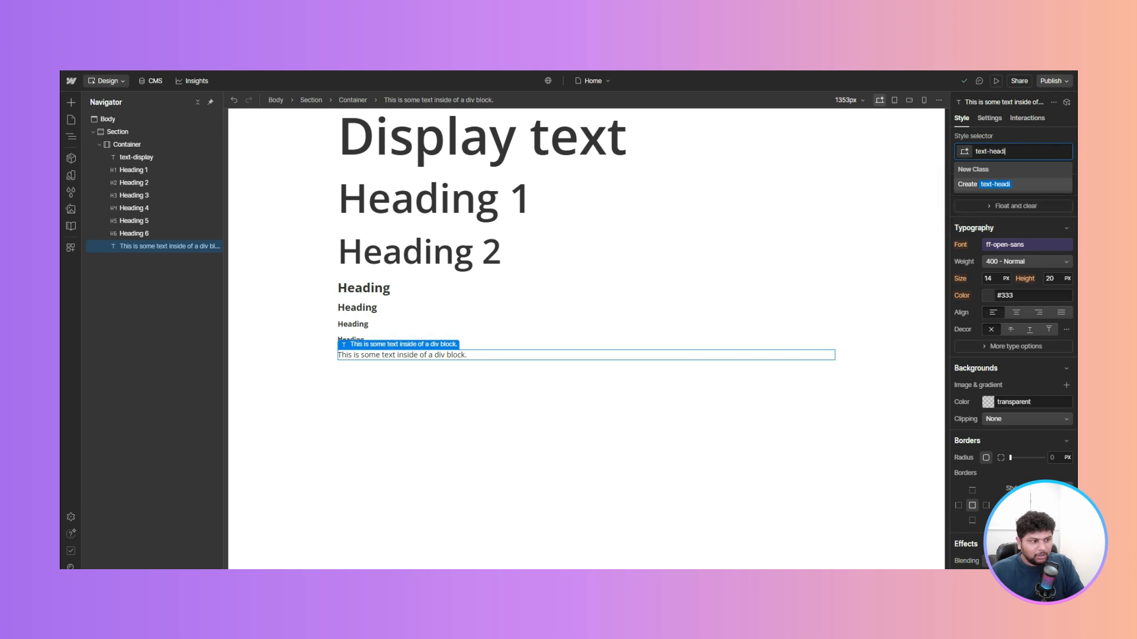
type("ng-1")
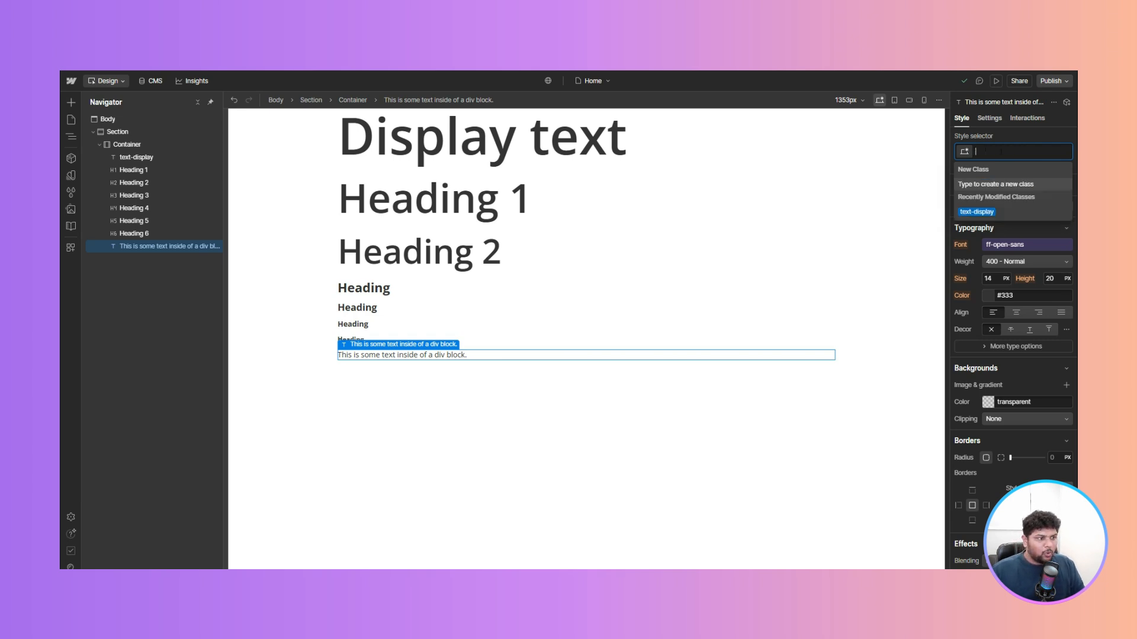
key("Return")
- Set text-heading-1's size to 76 px, line height to 95 px and weight to 600 - Semi Bold
left_click(502, 217)
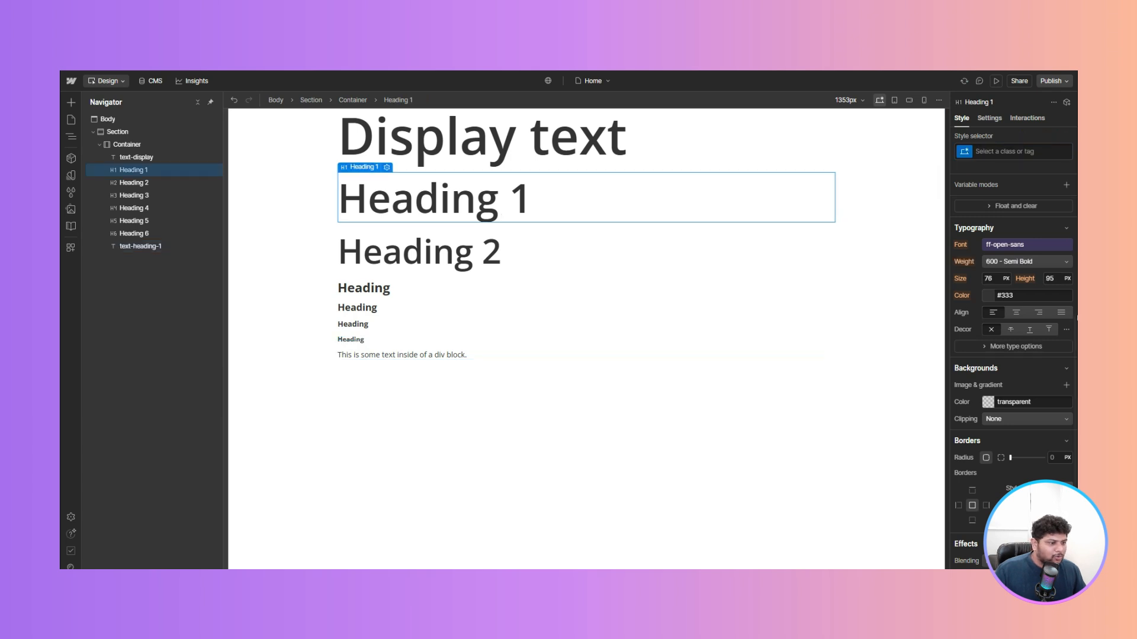
left_click(450, 356)
left_click(990, 278)
type("76")
left_click(1045, 276)
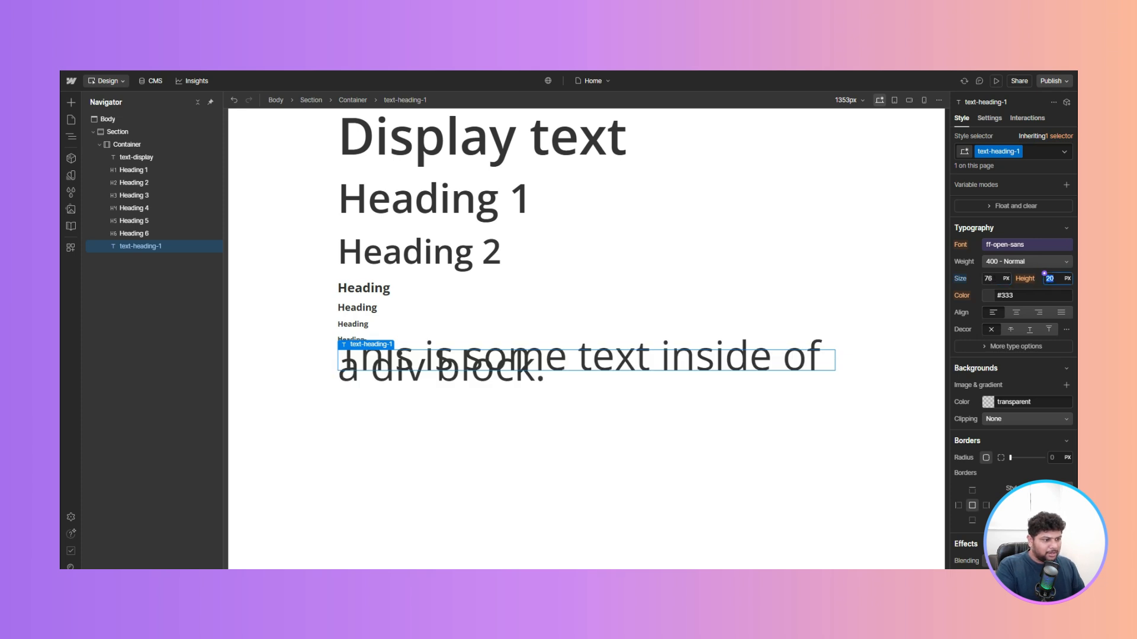
type("95")
key("Return")
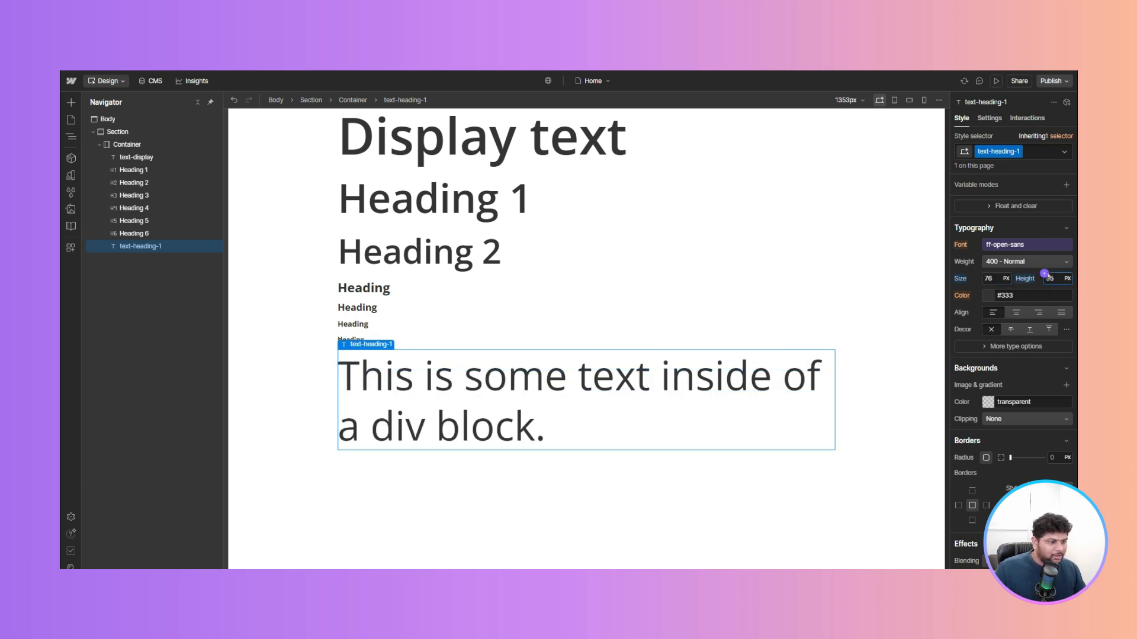
left_click(1017, 263)
left_click(1008, 287)
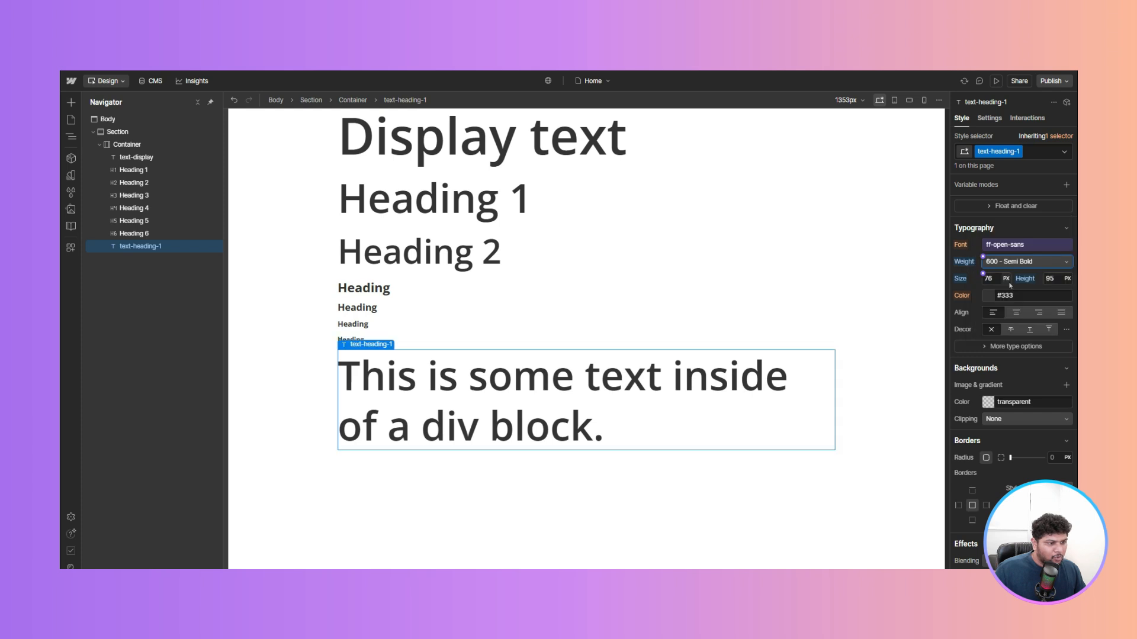
- Change the text-heading-1 block's text to Random text
left_click(618, 495)
left_click(590, 429)
double_click(590, 430)
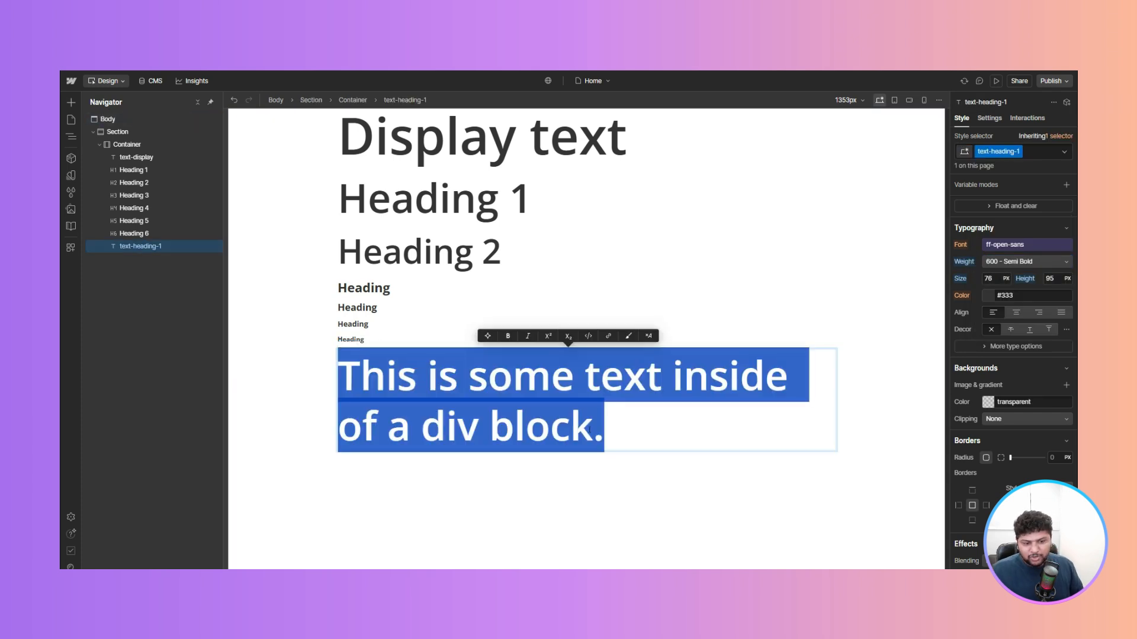
type("Headi")
key("ctrl+a")
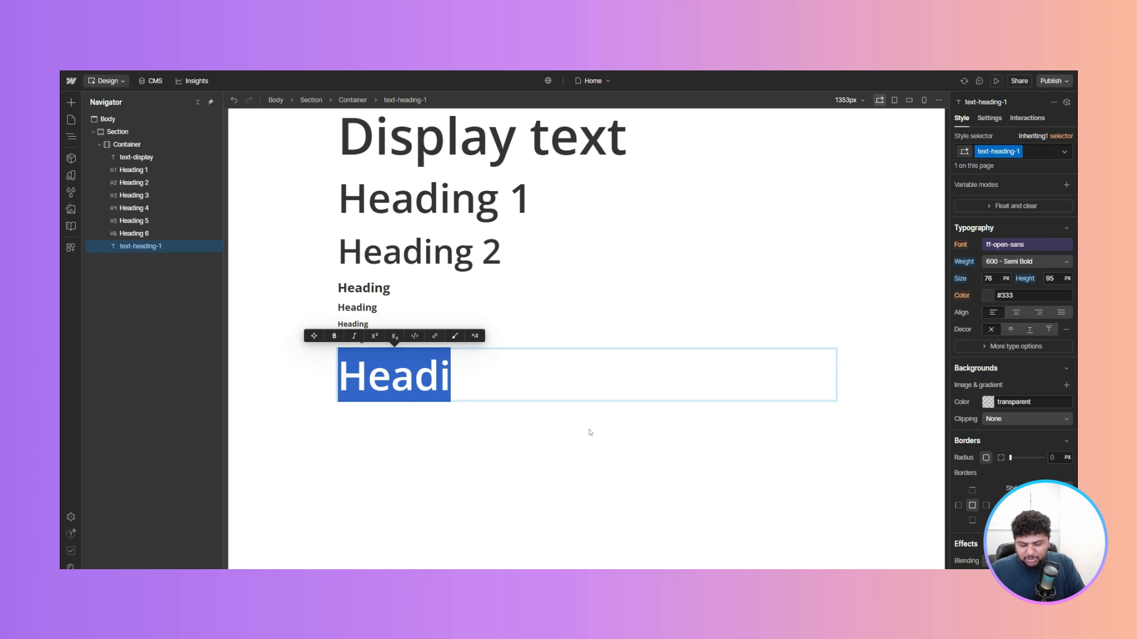
type("Random te")
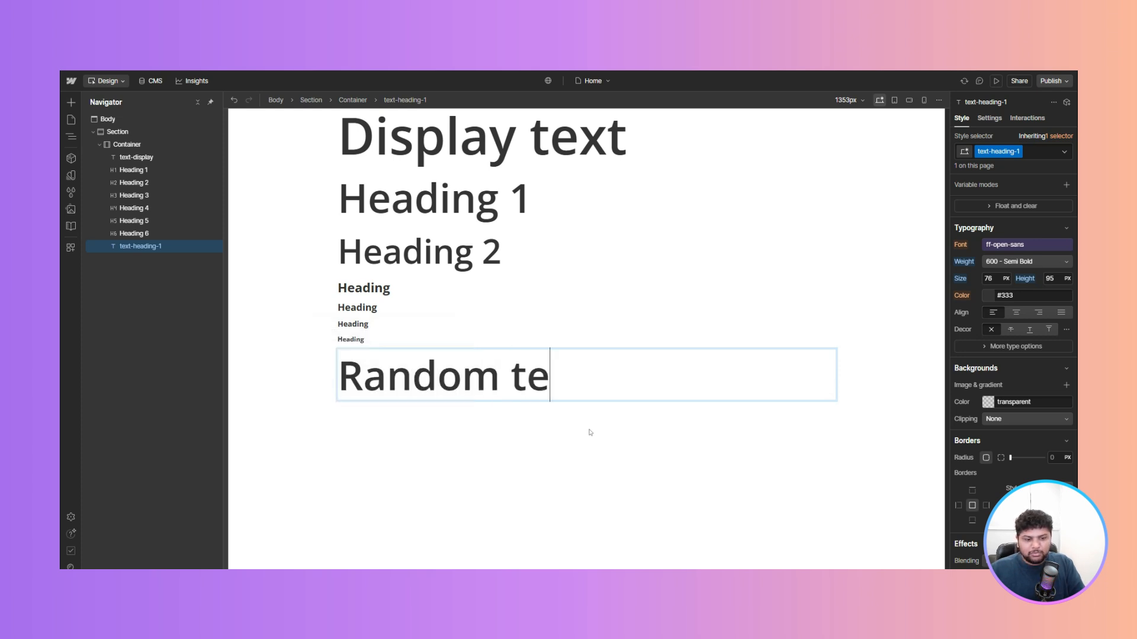
type("xt")
left_click(591, 432)
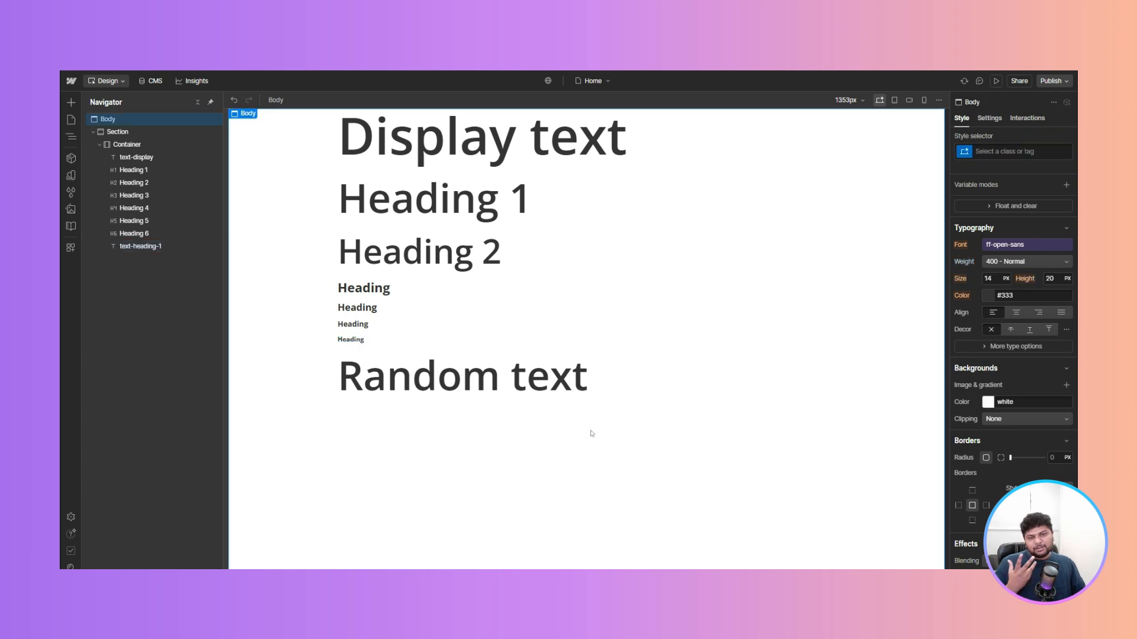
- Compare the Random text block with Heading 1 and Heading 2, and review the Figma typography styles
left_click(484, 380)
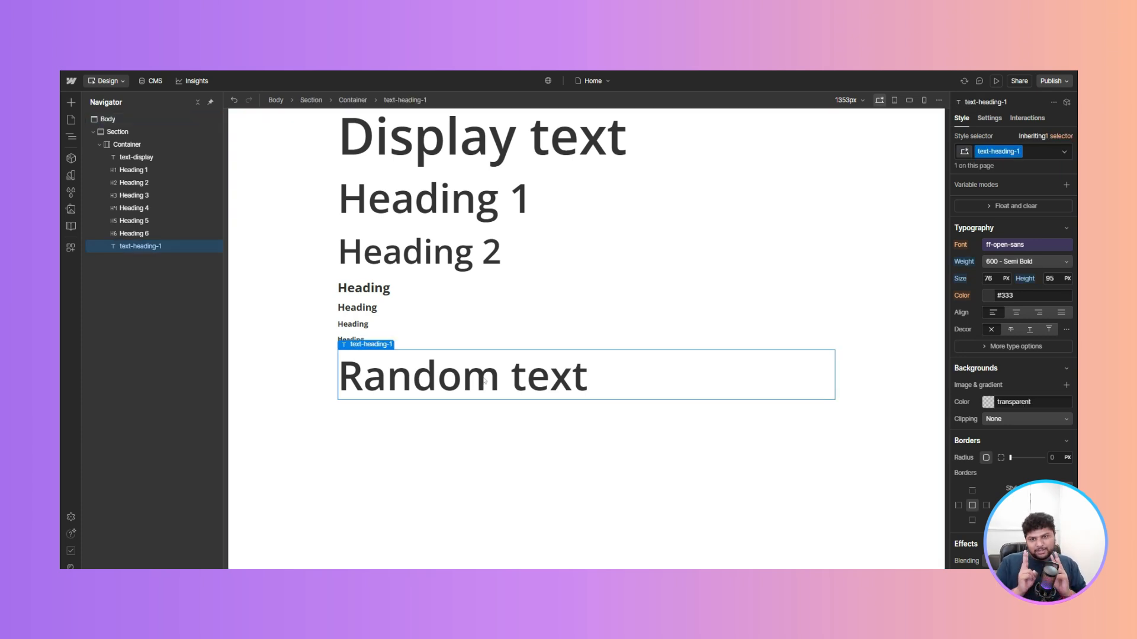
left_click(454, 176)
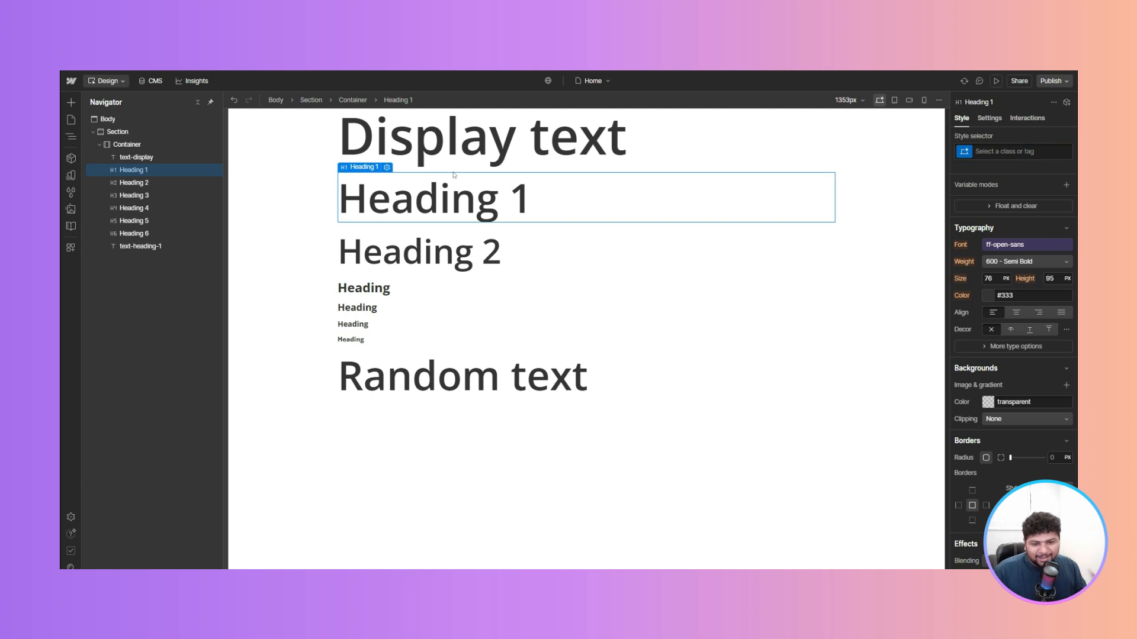
left_click(414, 376)
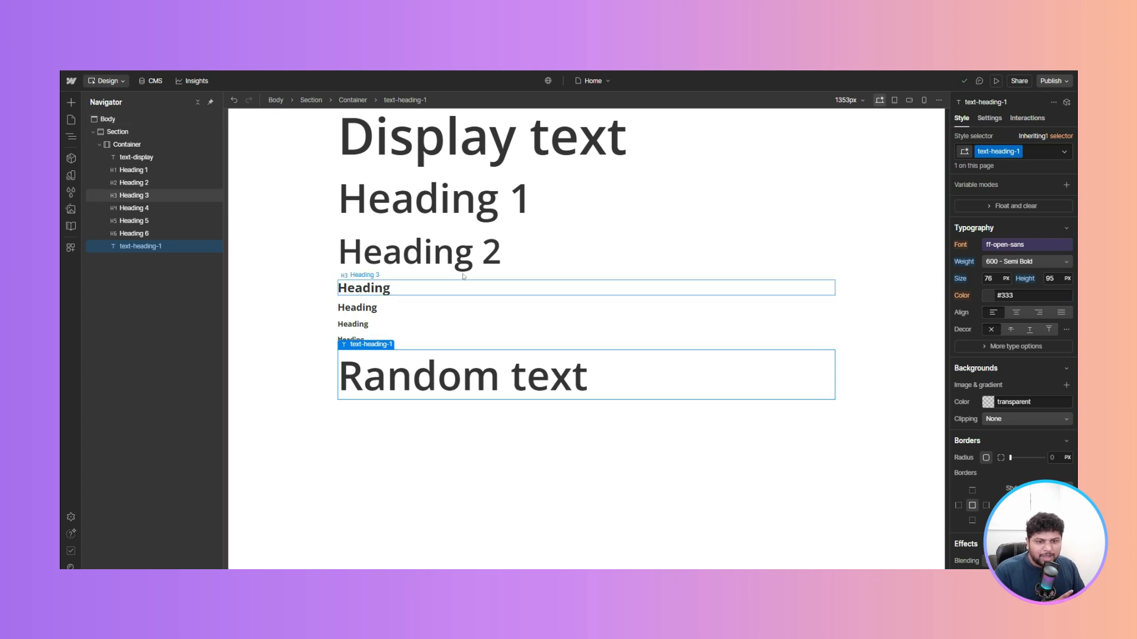
left_click(459, 256)
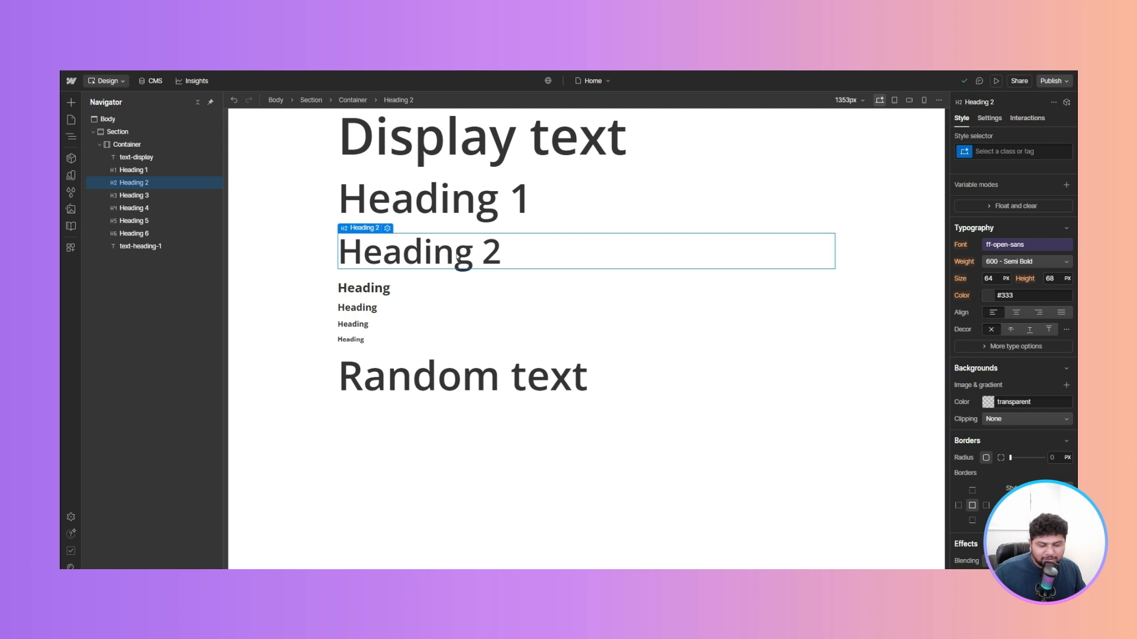
left_click(485, 378)
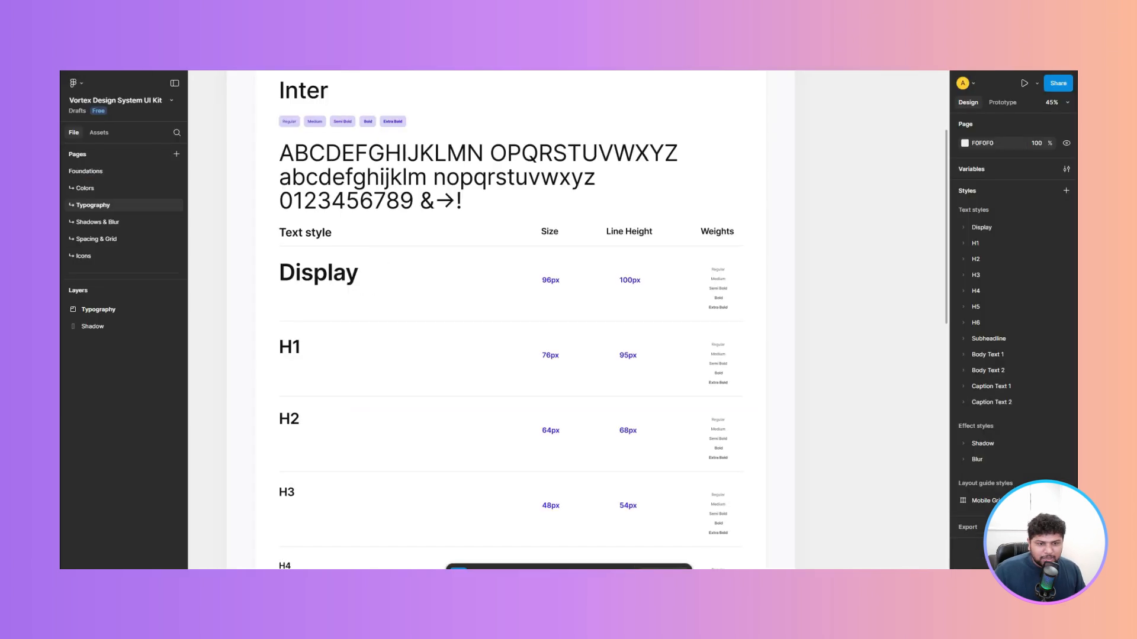
scroll(474, 222, "down", 10)
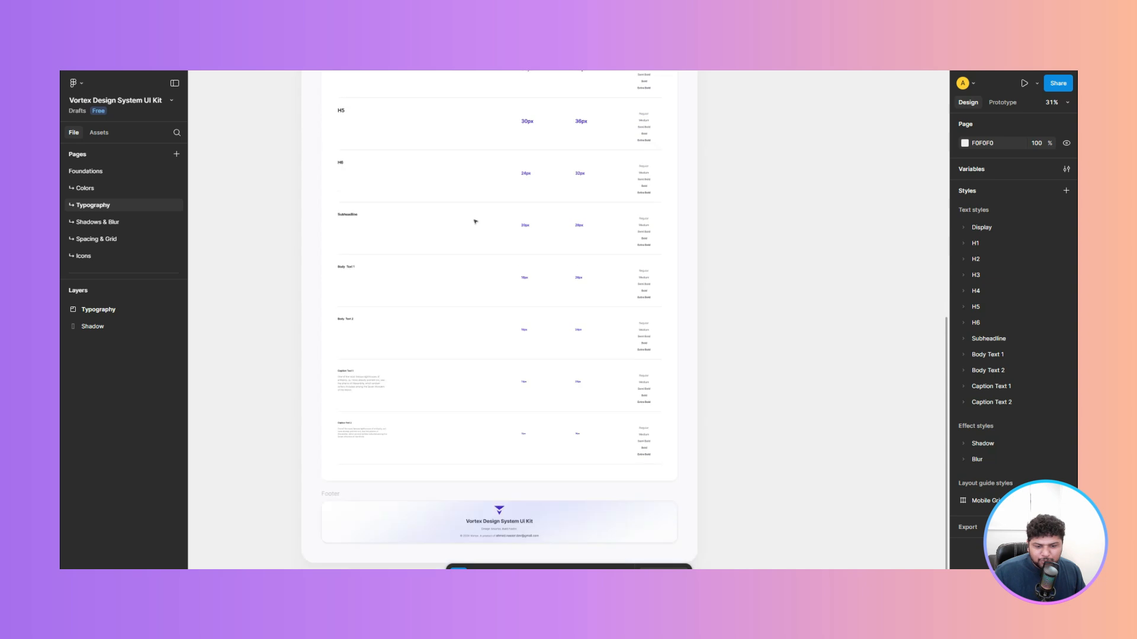
scroll(388, 364, "up", 5)
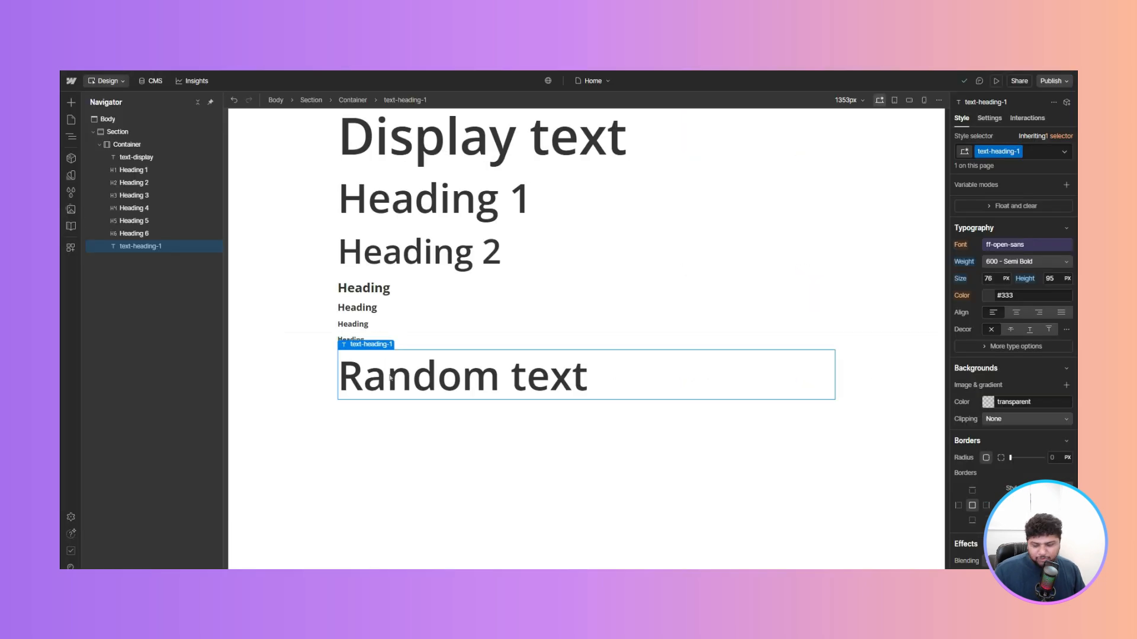
- Add a paragraph below the Random text block and inspect its All Paragraphs tag style
key("ctrl+k")
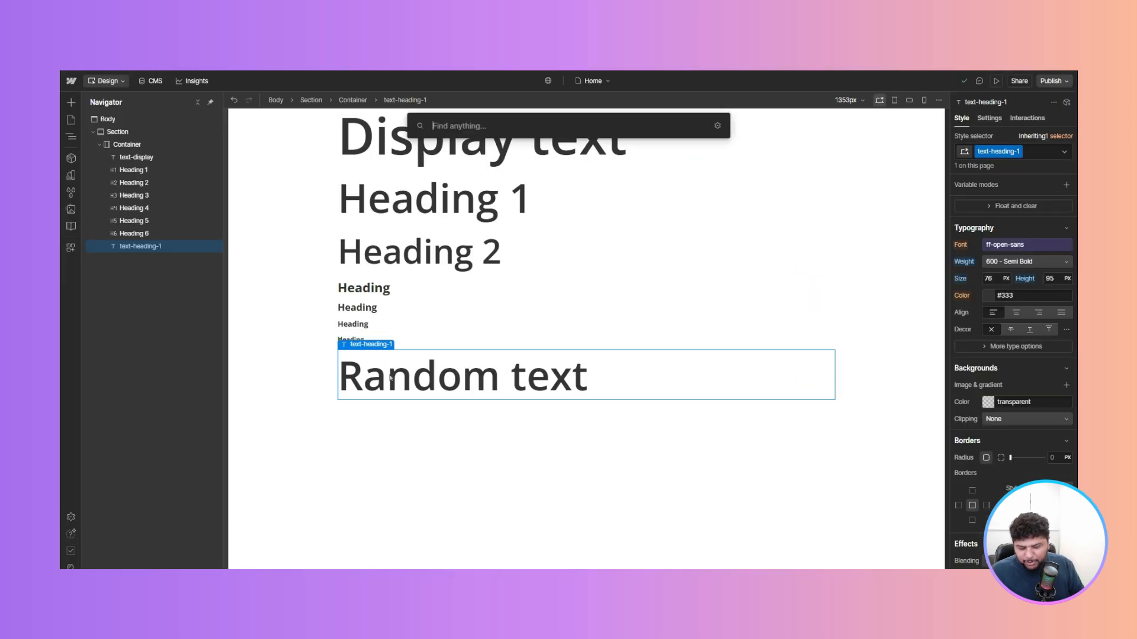
type("para")
key("Return")
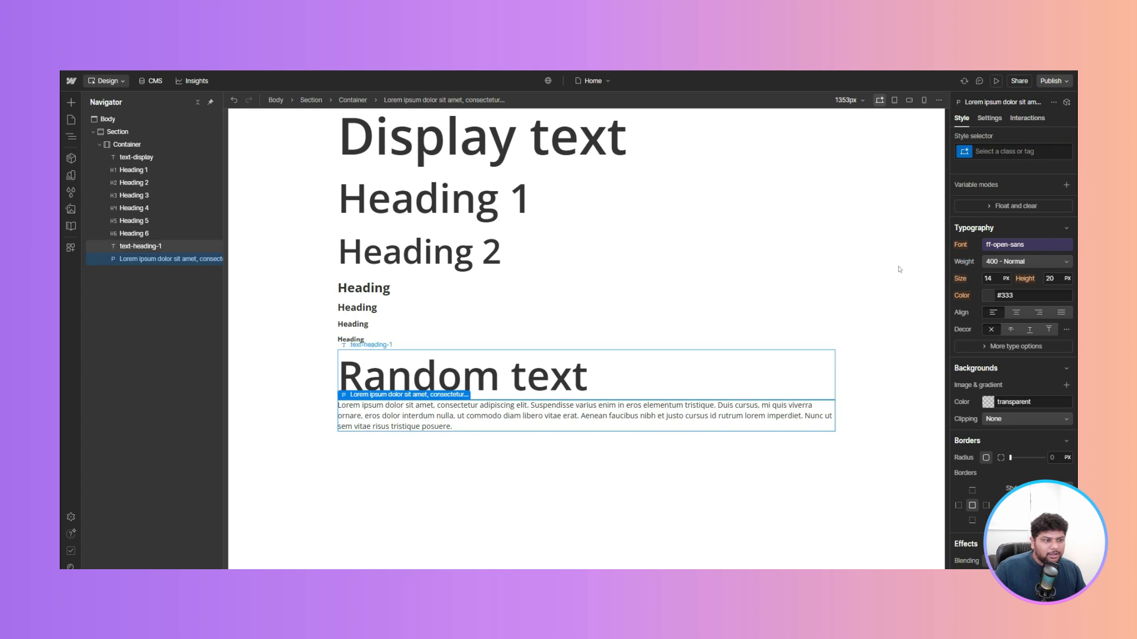
key("ctrl+Return")
left_click(979, 212)
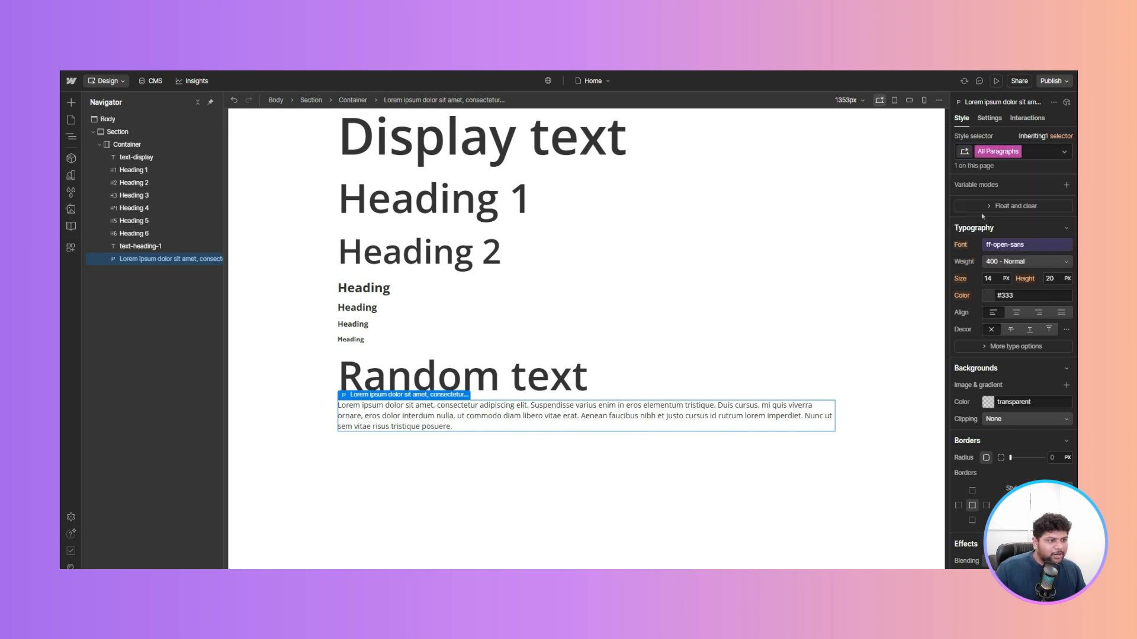
scroll(994, 345, "down", 2)
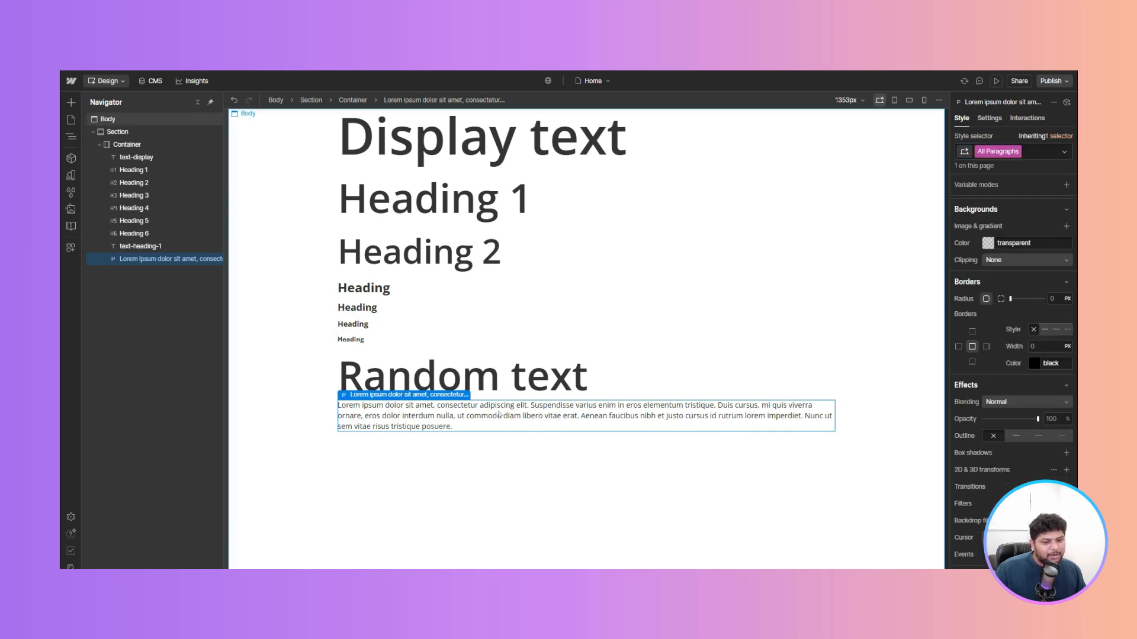
- Delete the added paragraph
left_click(533, 456)
left_click(499, 415)
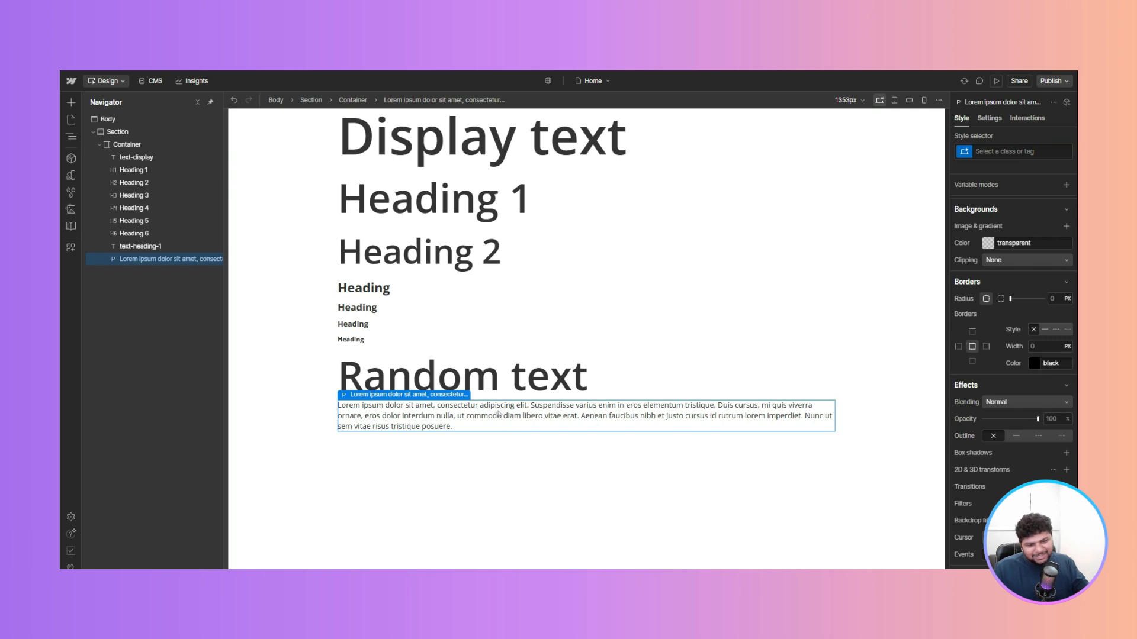
left_click(524, 375)
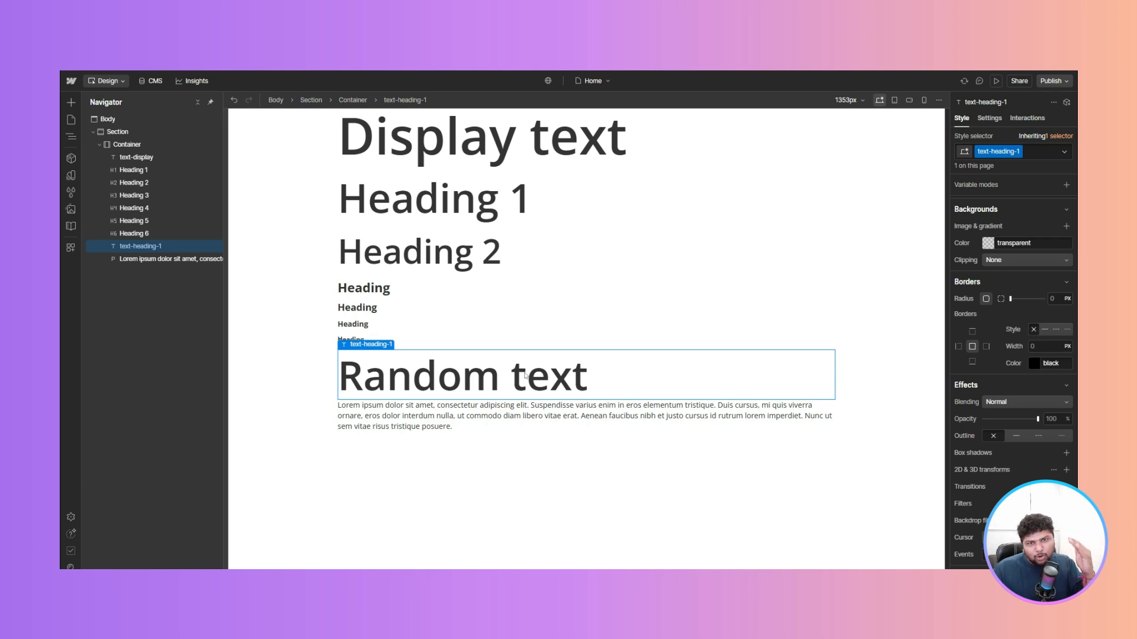
left_click(494, 432)
left_click(500, 421)
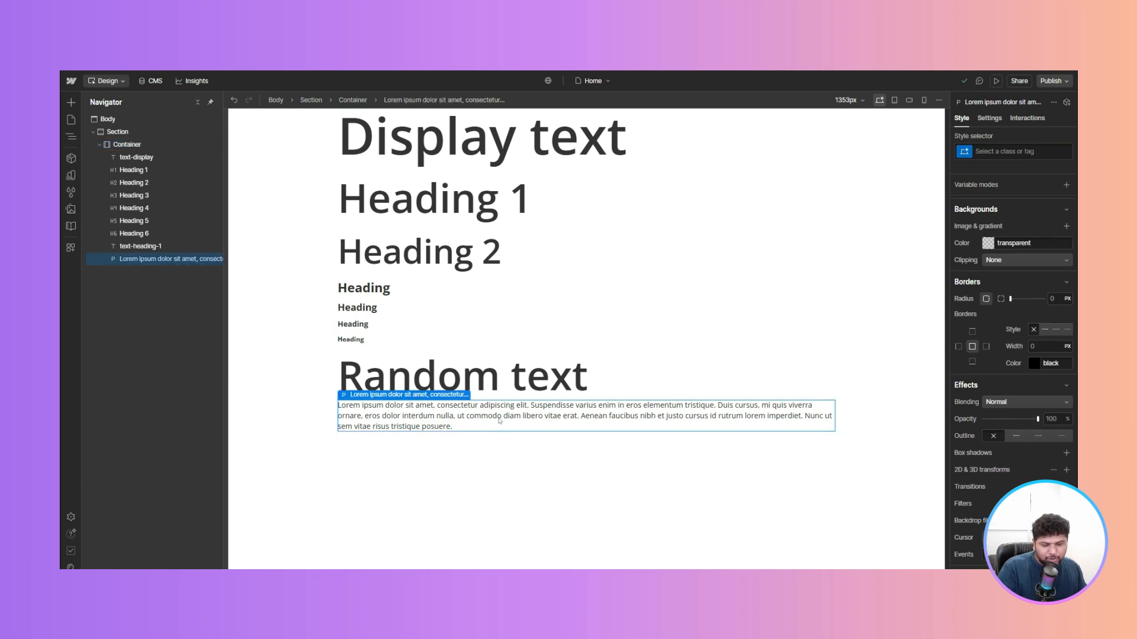
key("Delete")
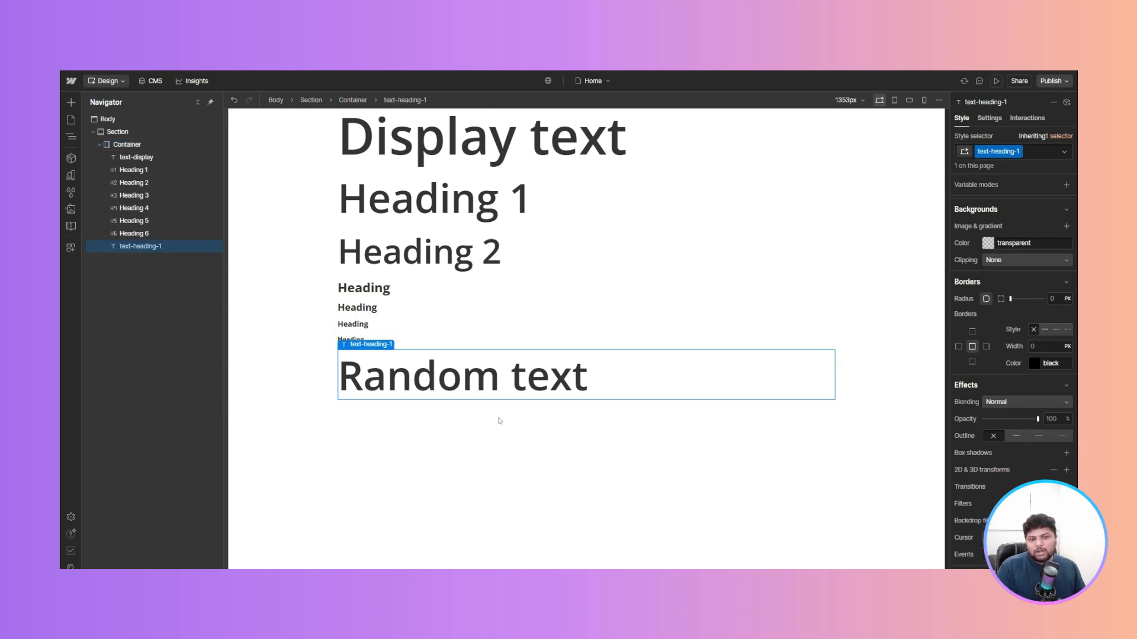
- Review the Base collection variables and the Display text block's typography settings
left_click(71, 175)
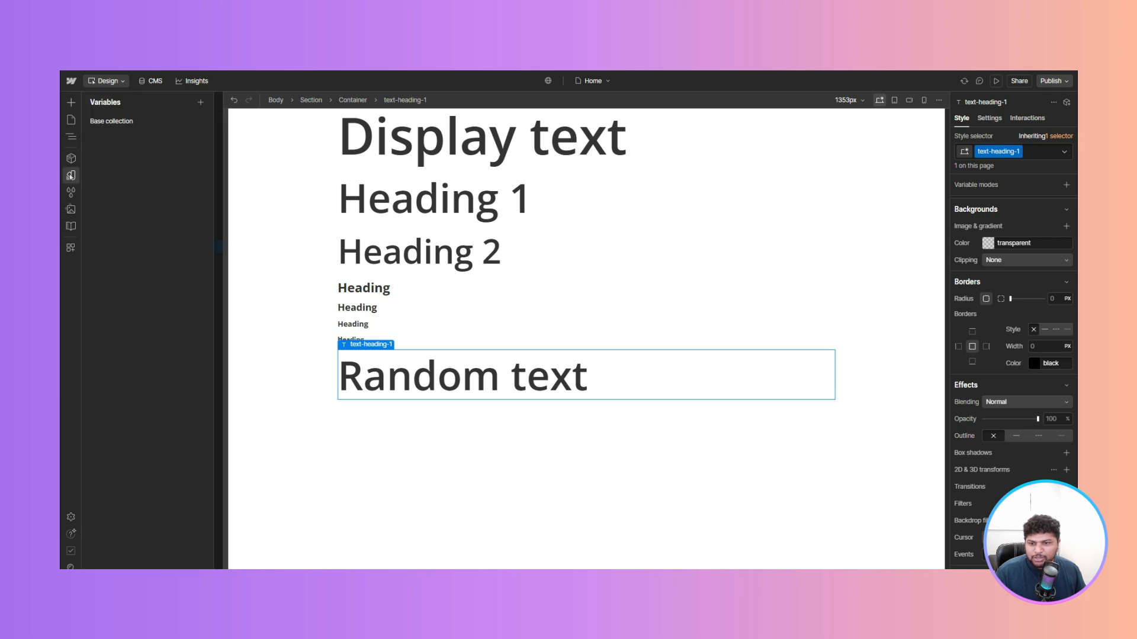
left_click(168, 121)
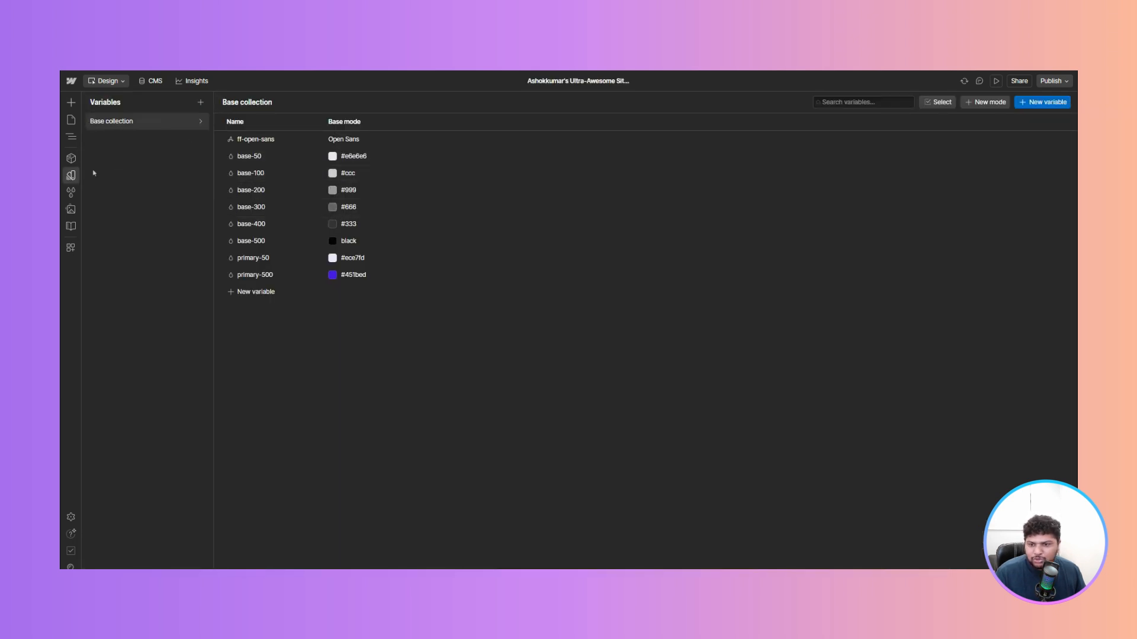
left_click(71, 176)
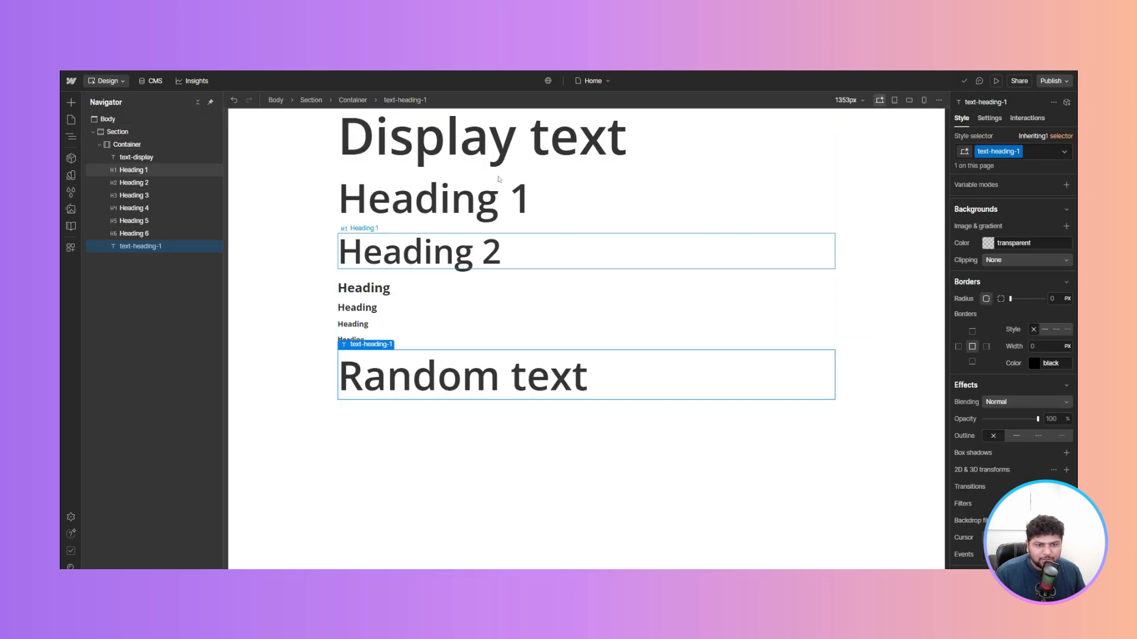
left_click(450, 139)
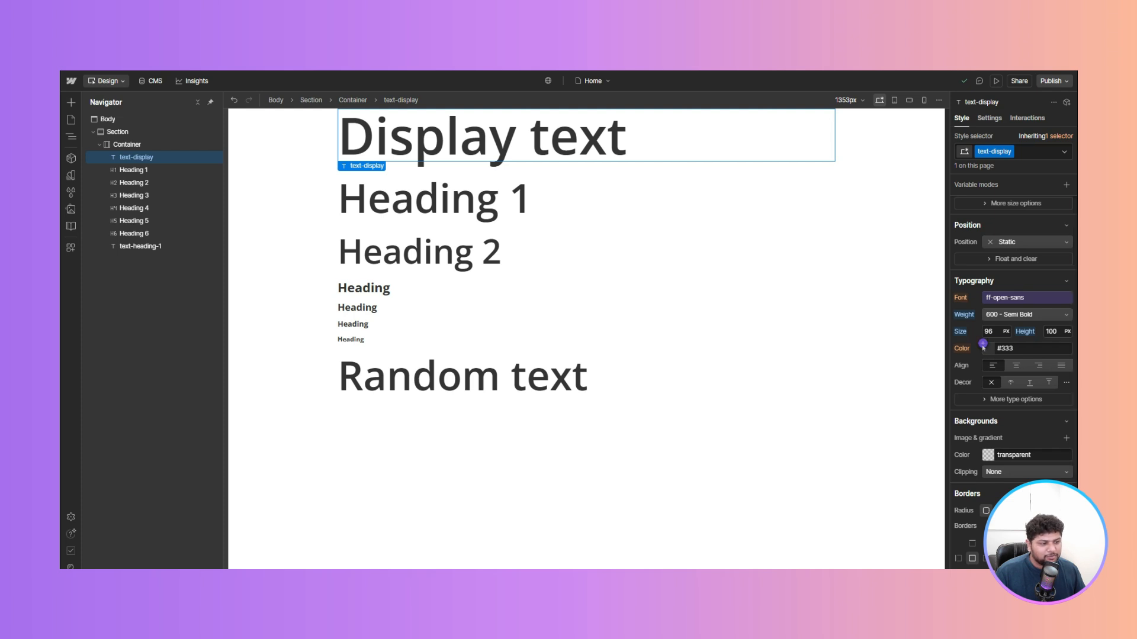
- Link the Display text's color to the base-500 variable
left_click(983, 344)
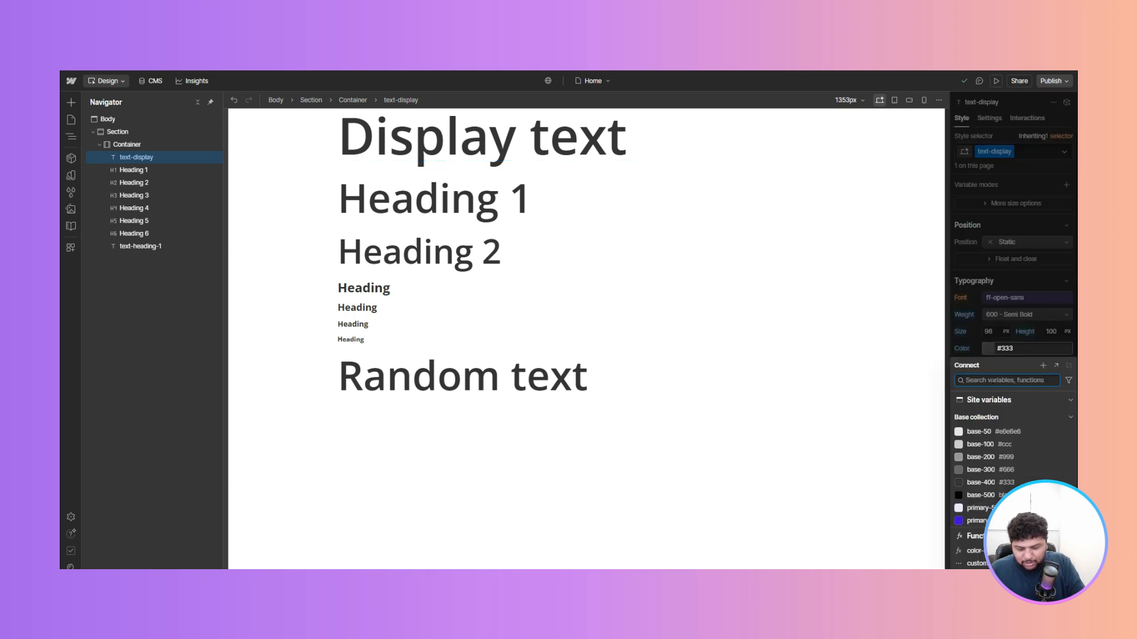
type("bas")
key("Return")
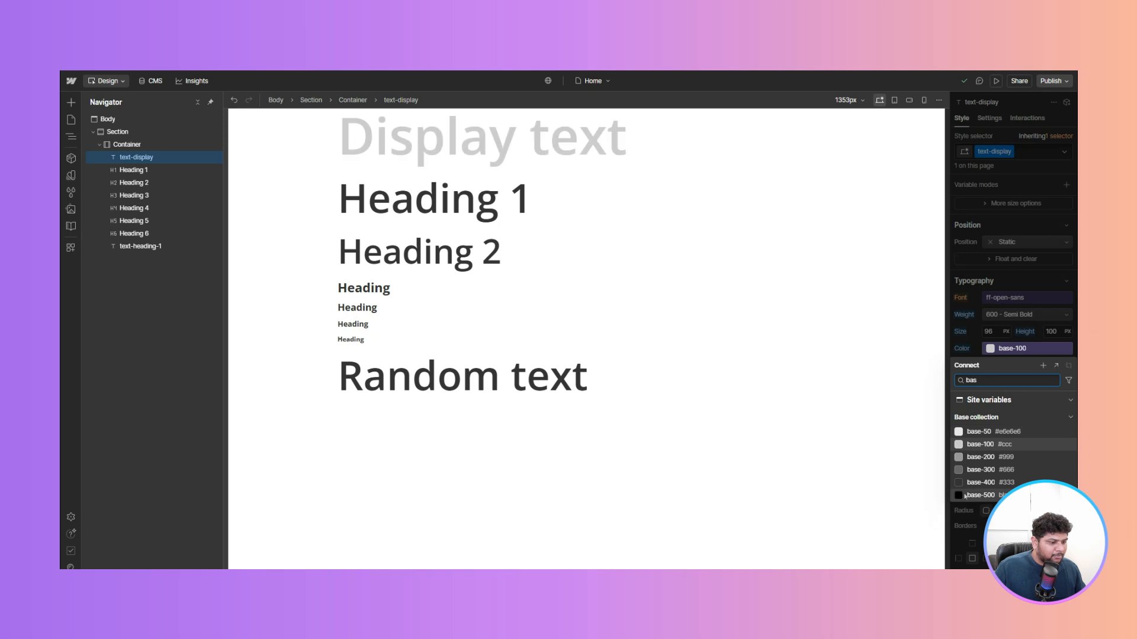
left_click(962, 495)
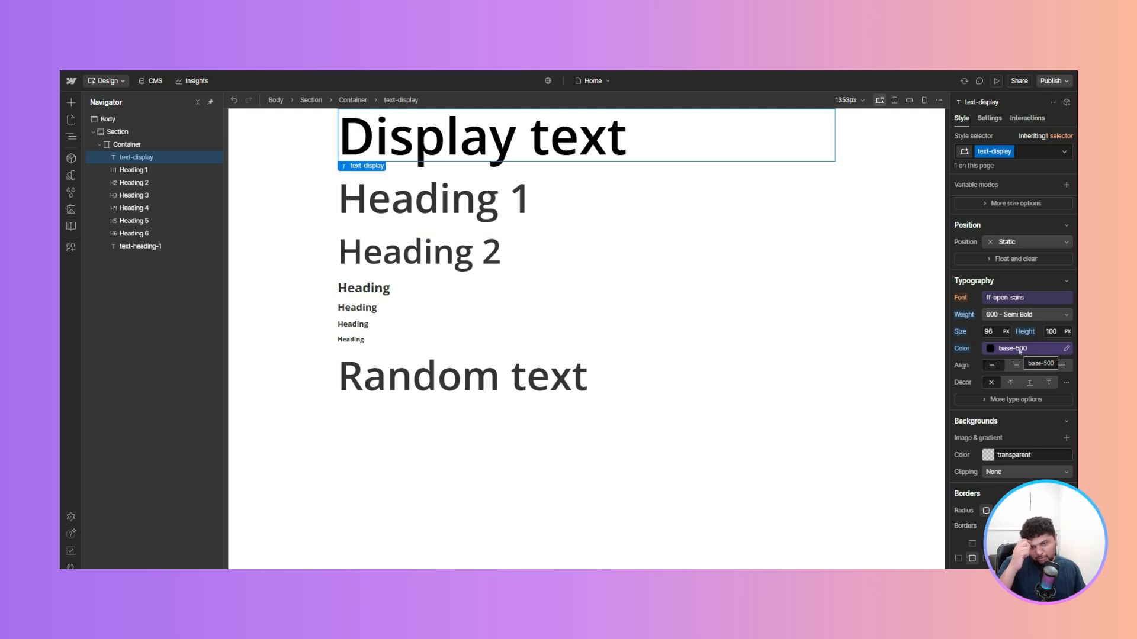
- Change the base-500 variable's value to red in the Base collection
left_click(71, 175)
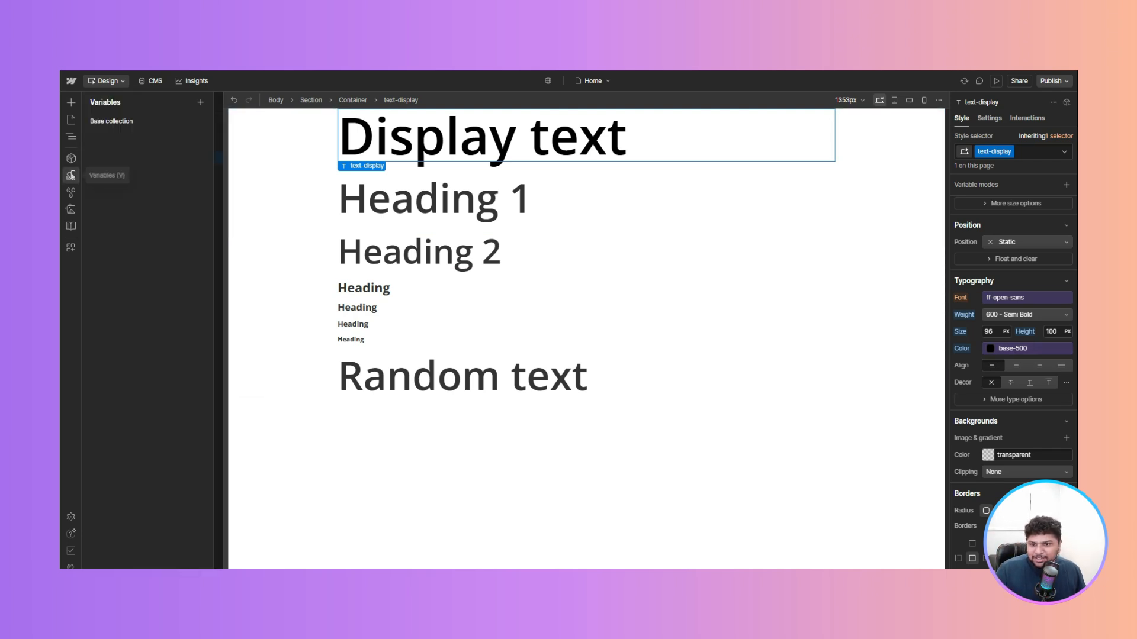
left_click(124, 122)
left_click(361, 243)
type("red")
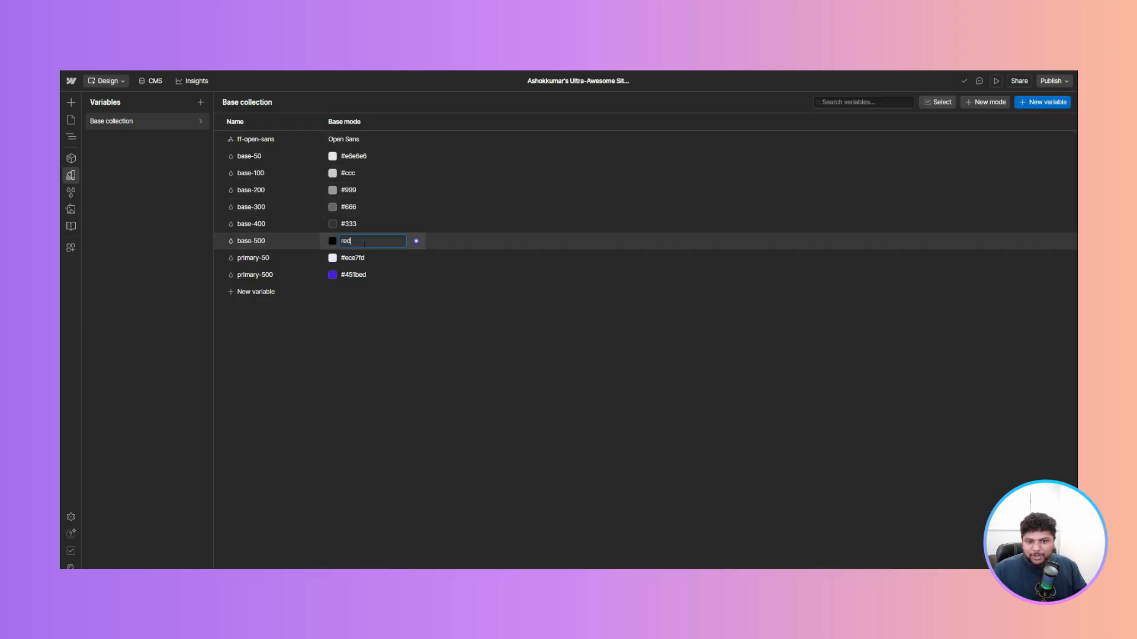
left_click(71, 175)
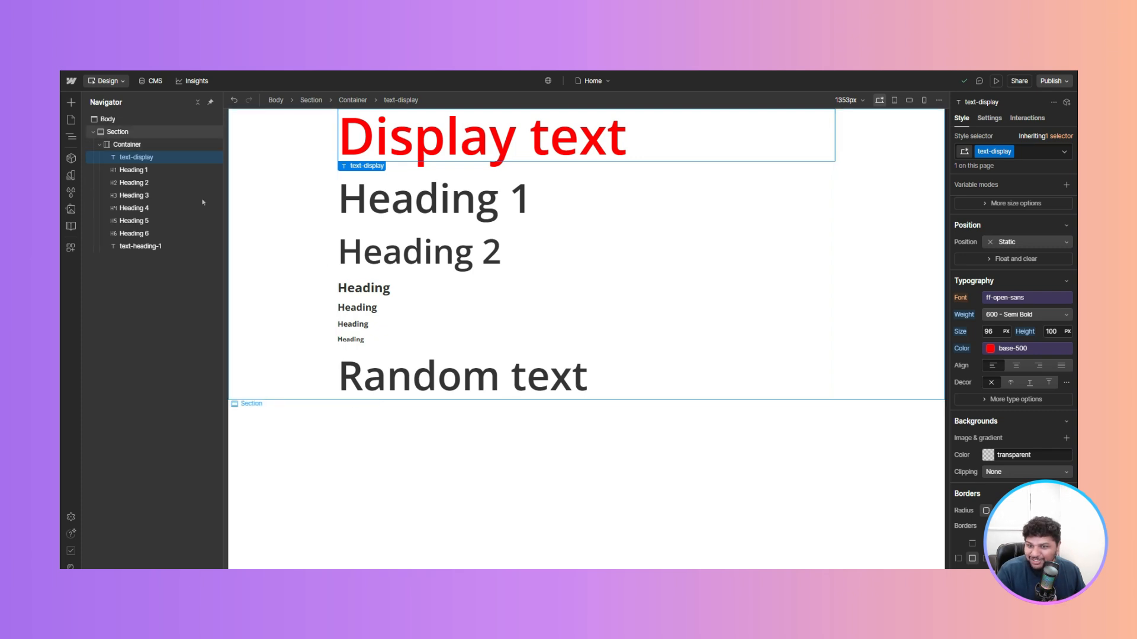
- Set the base-500 variable's value back to black
left_click(71, 176)
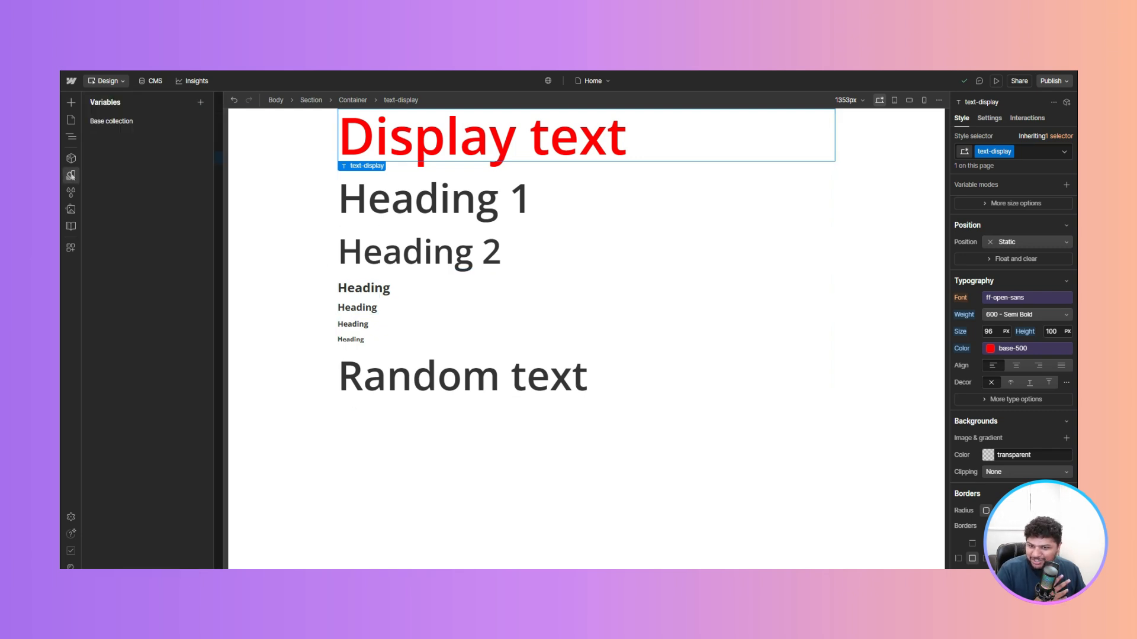
left_click(118, 122)
left_click(354, 238)
type("000")
key("Return")
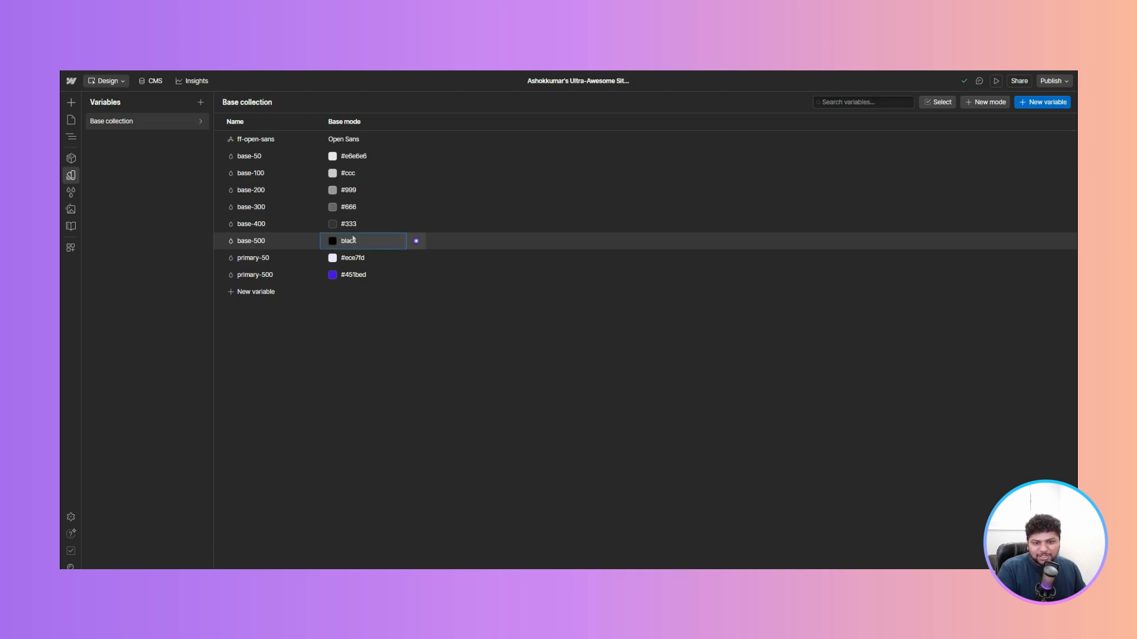
left_click(76, 178)
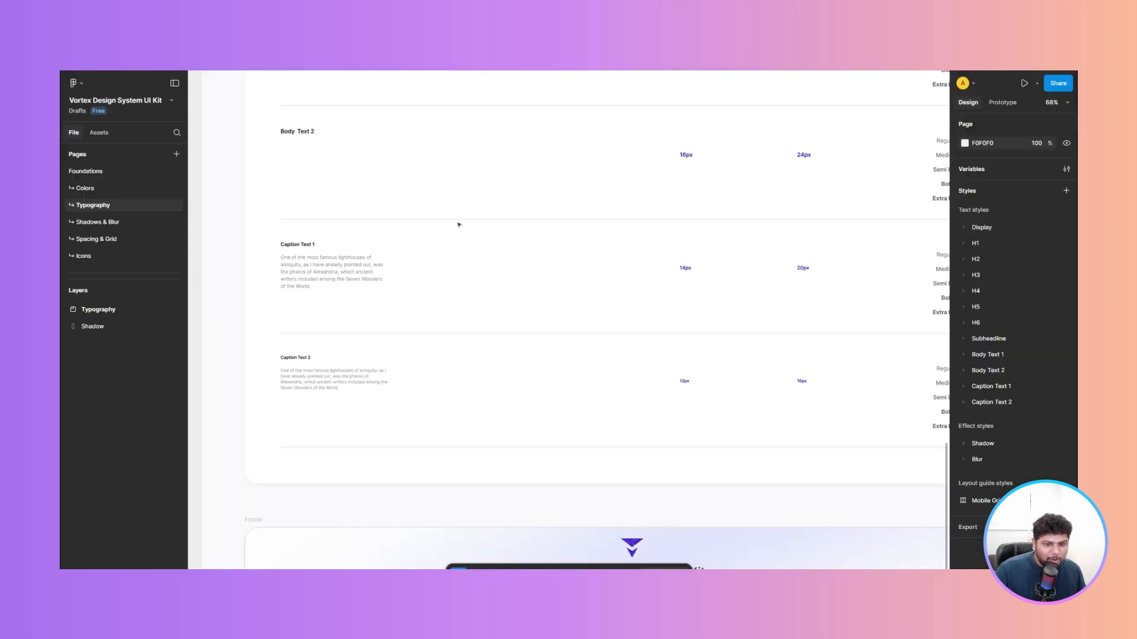
- Switch to the Figma file and review the typography and Shadows & Blur pages
scroll(456, 223, "down", 2)
scroll(488, 241, "down", 3)
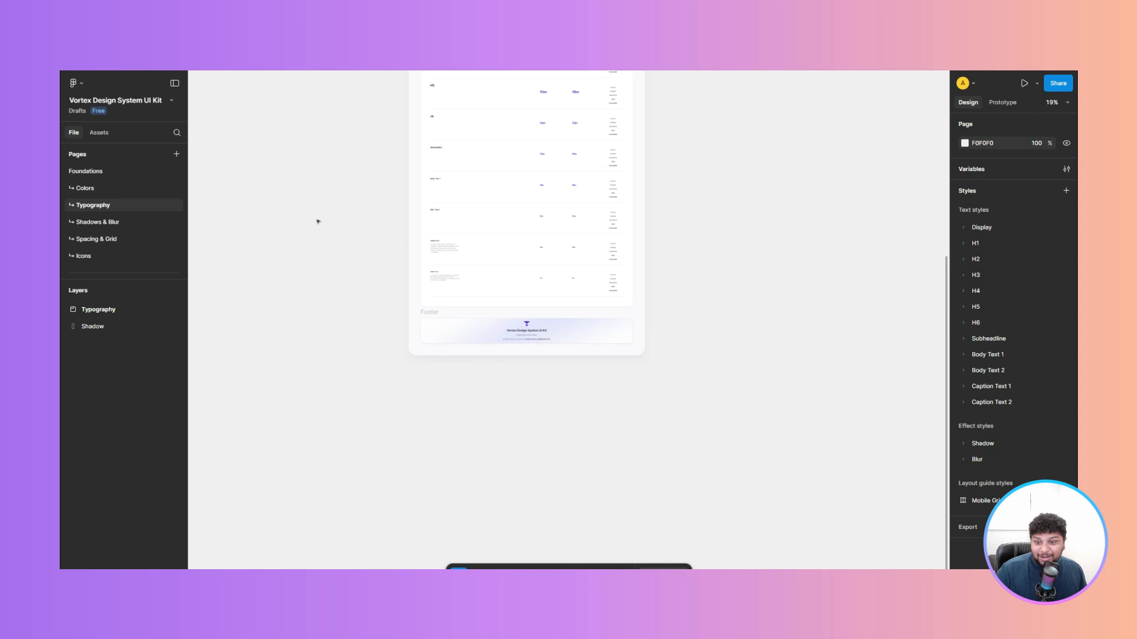
left_click(130, 222)
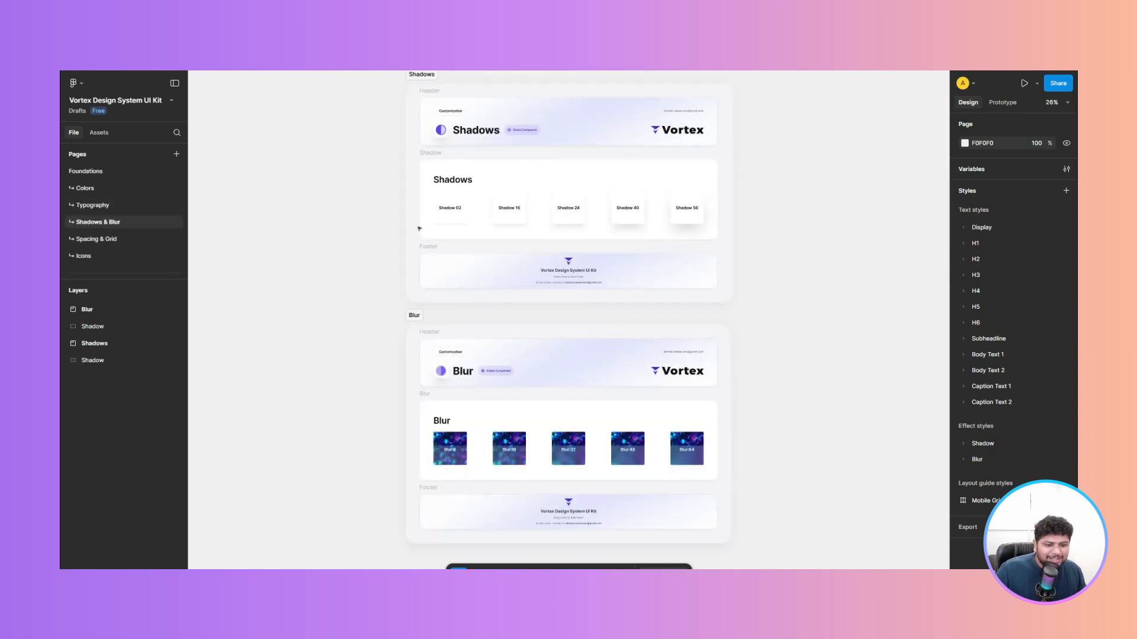
scroll(429, 234, "up", 1)
scroll(495, 440, "up", 5, "ctrl")
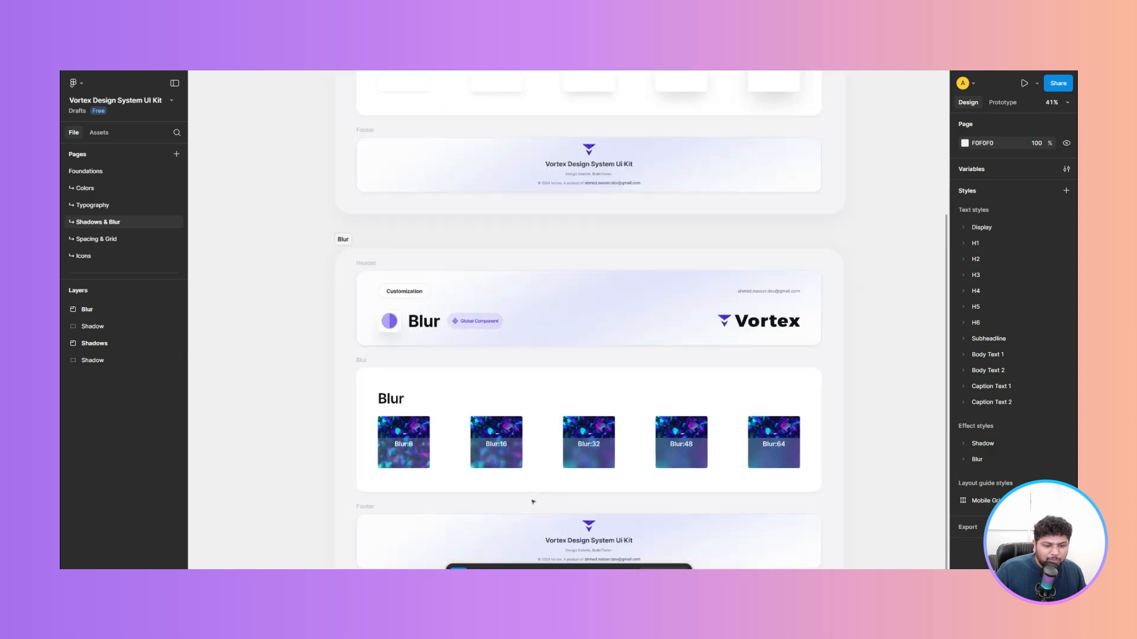
scroll(496, 440, "up", 5)
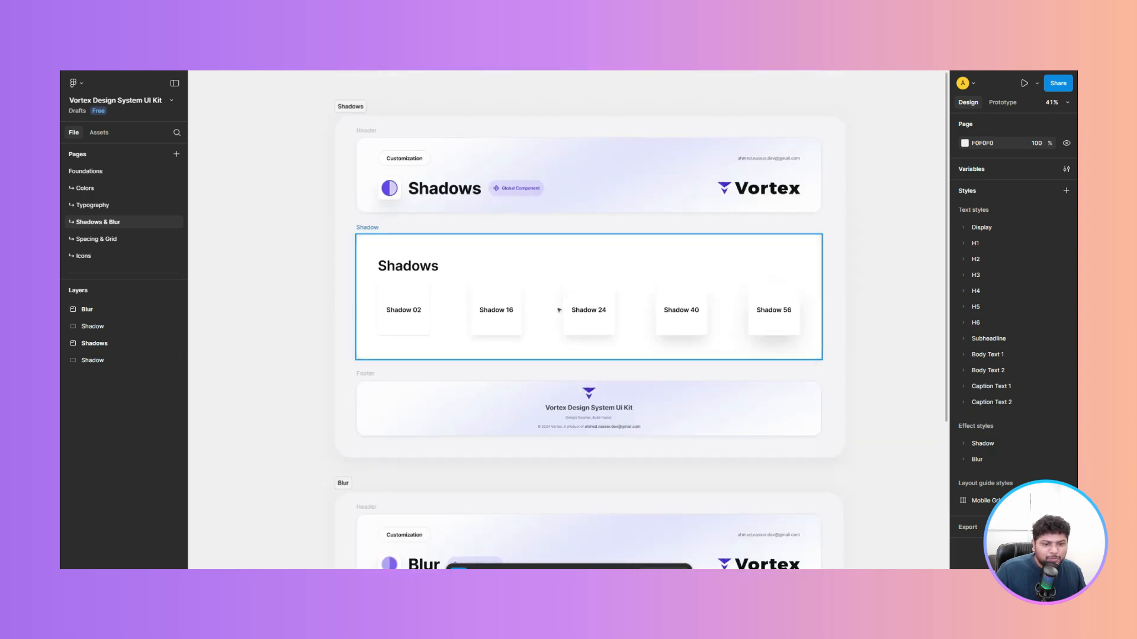
scroll(557, 308, "up", 3, "ctrl")
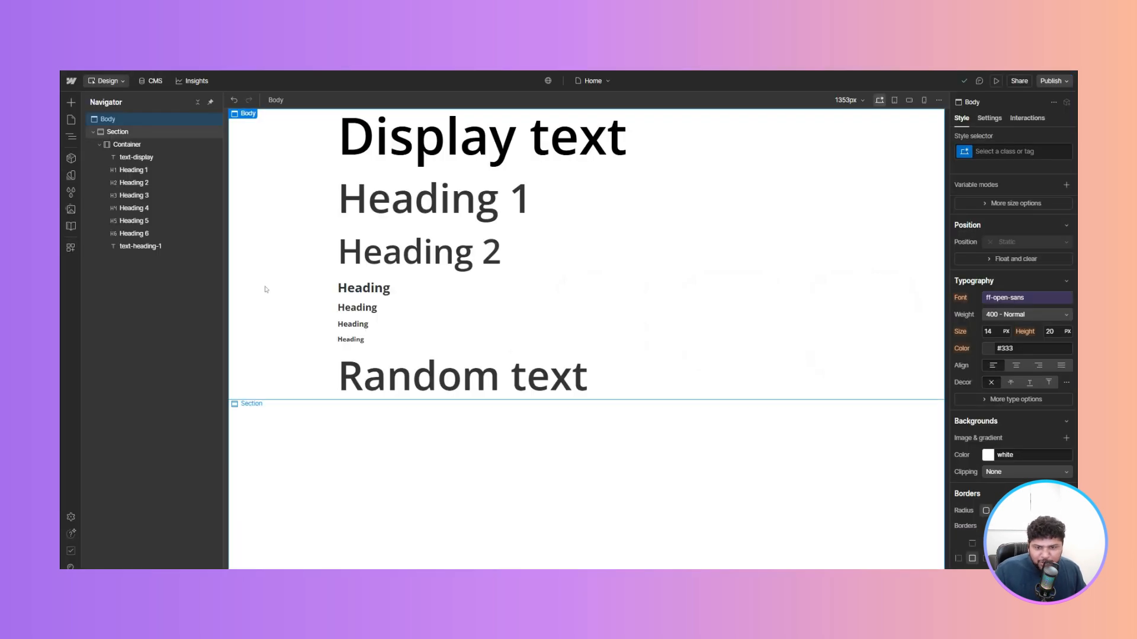
left_click(266, 289)
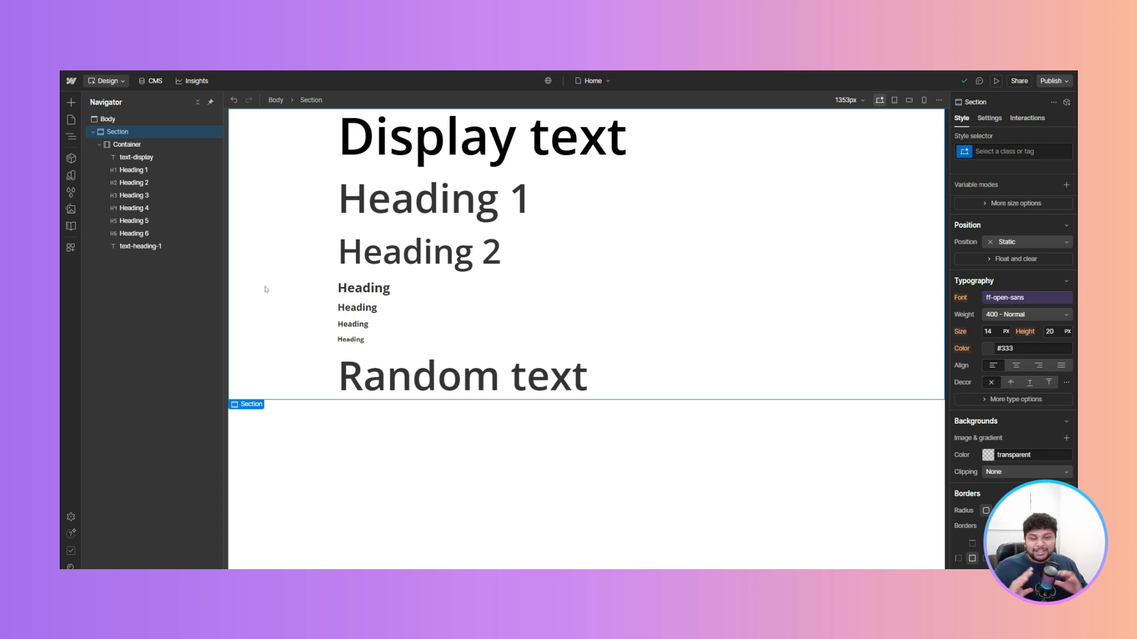
- Add a Link Block below the Random text heading
left_click(333, 441)
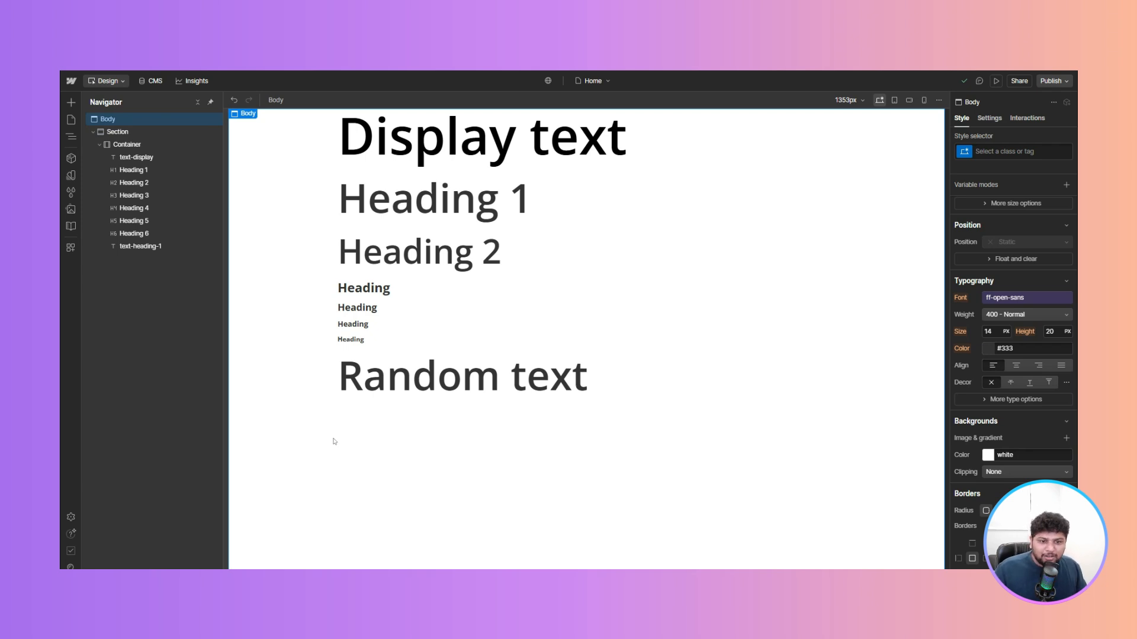
left_click(578, 362)
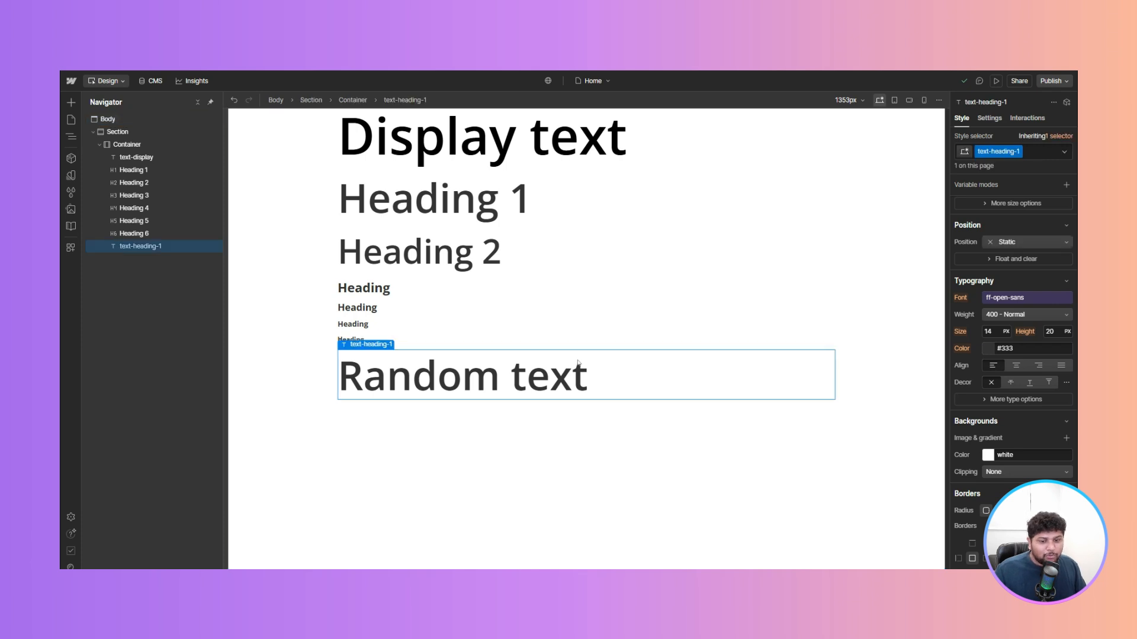
key("ctrl+k")
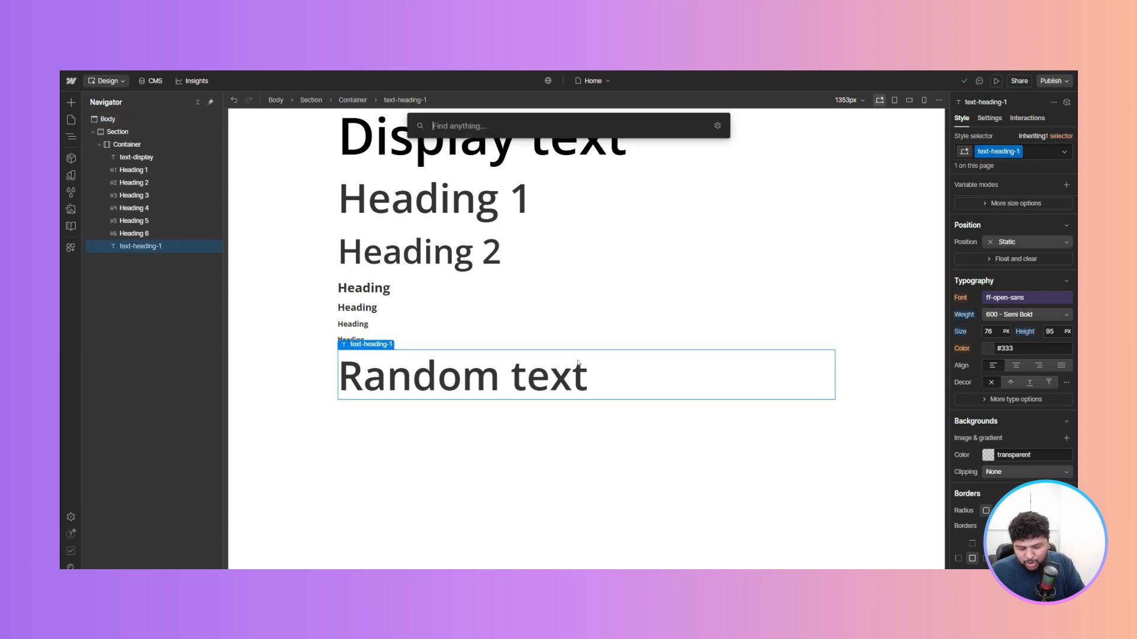
type("link")
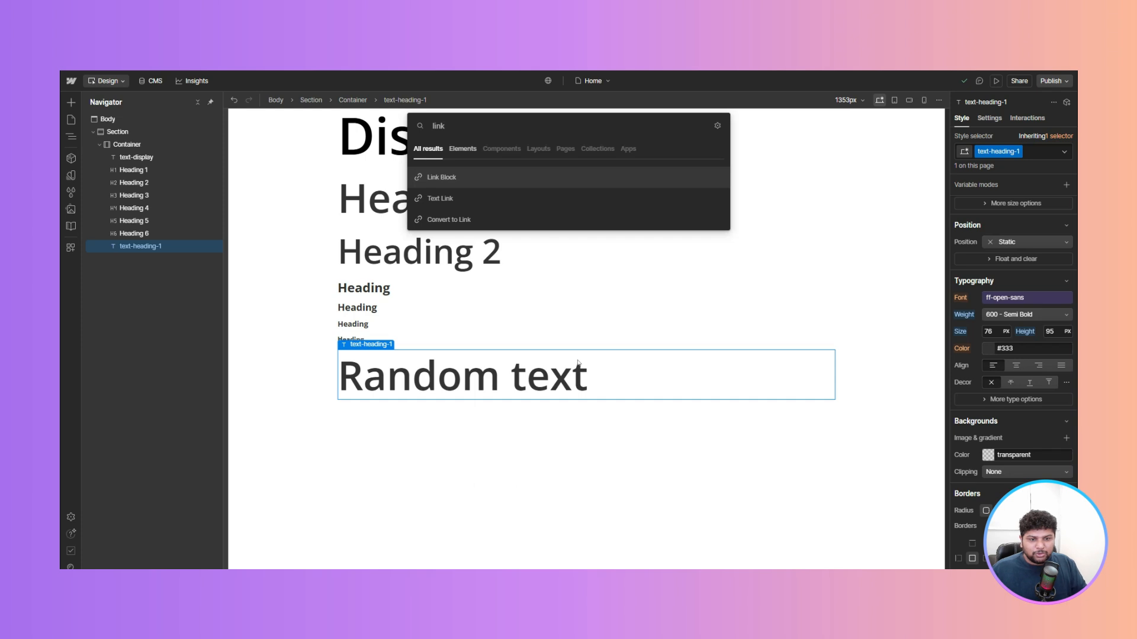
key("Return")
left_click(359, 418)
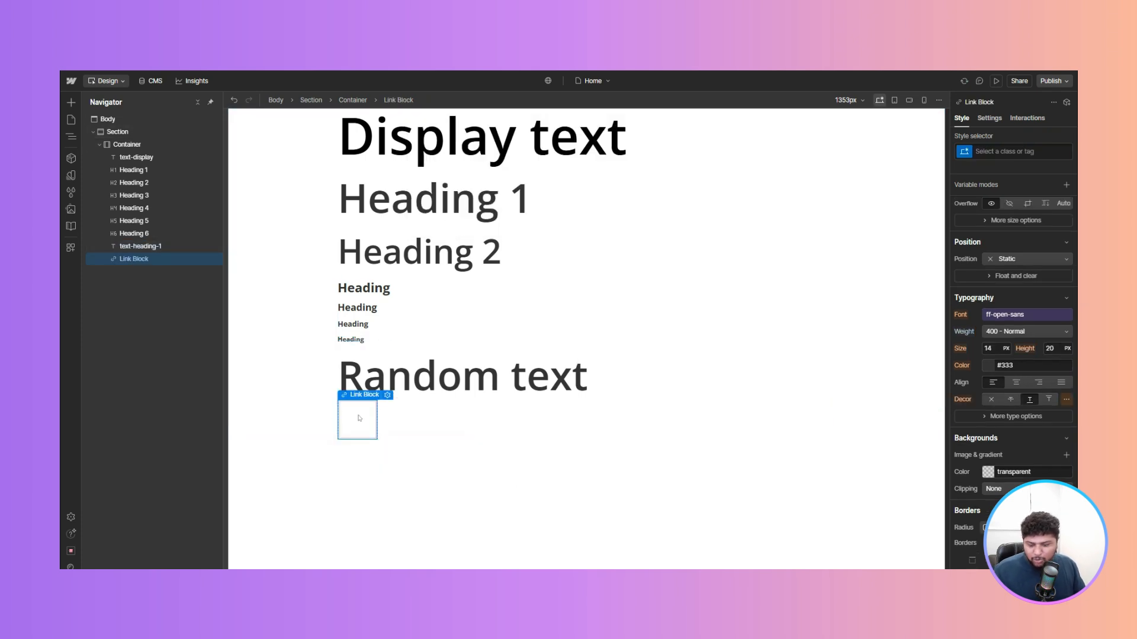
- Insert a Text Block inside the new Link Block
key("ctrl+k")
type("tex")
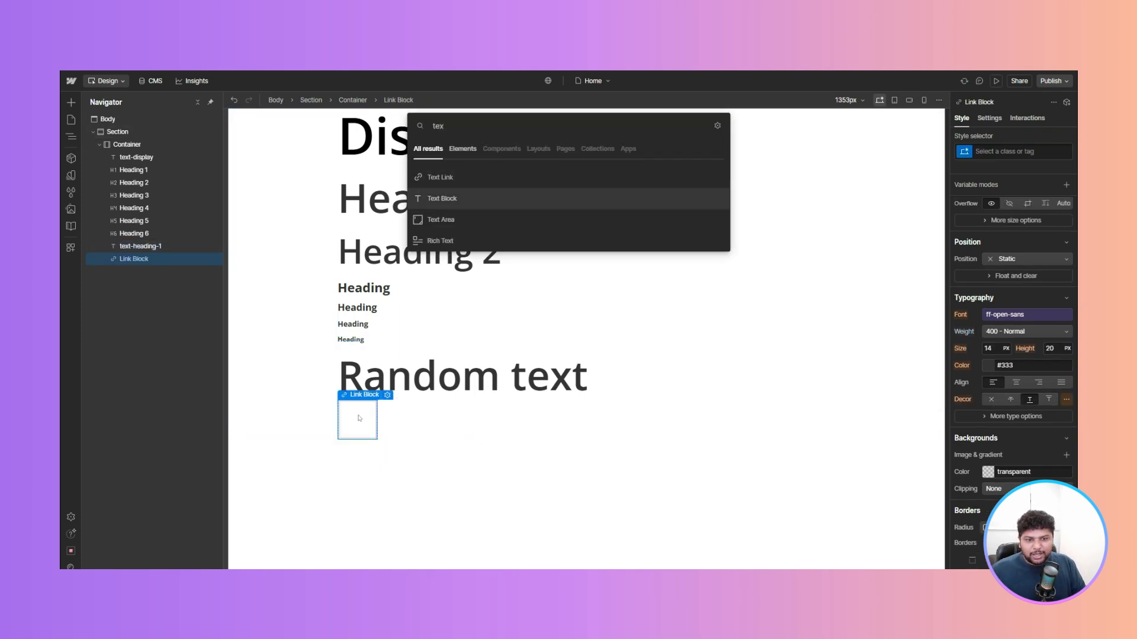
key("Return")
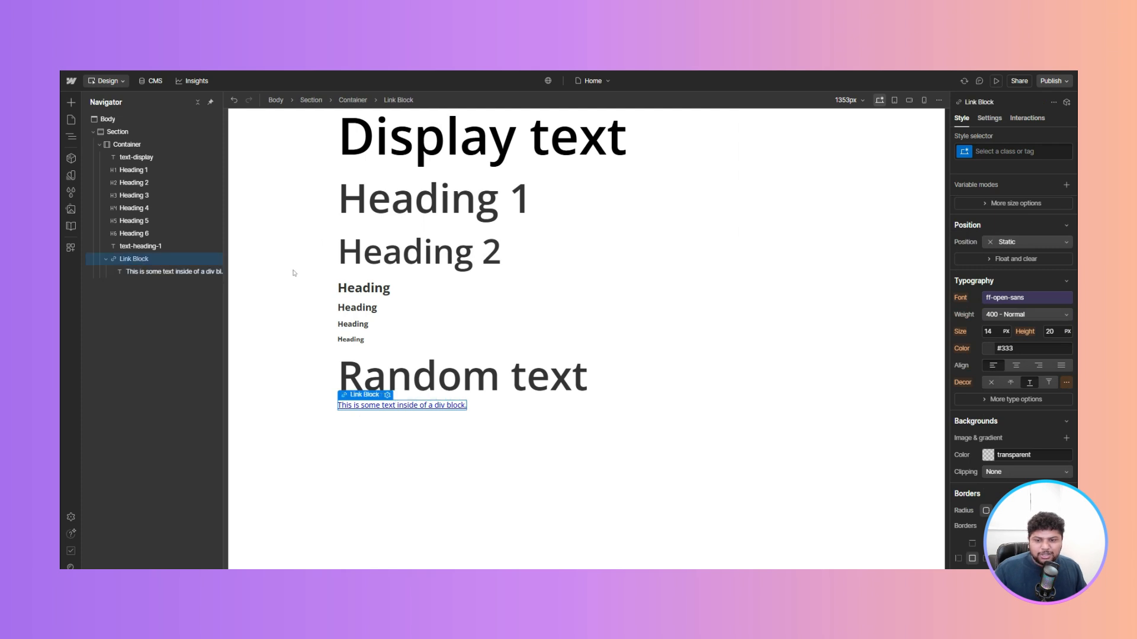
- Give the Link Block a new class named button
left_click(1019, 149)
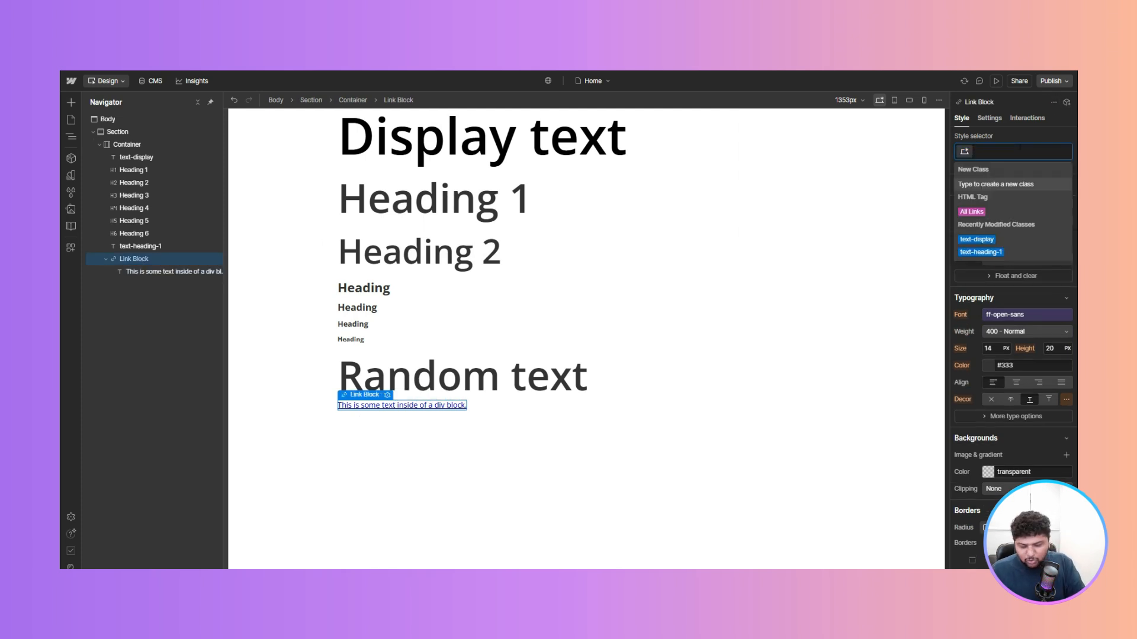
type("button")
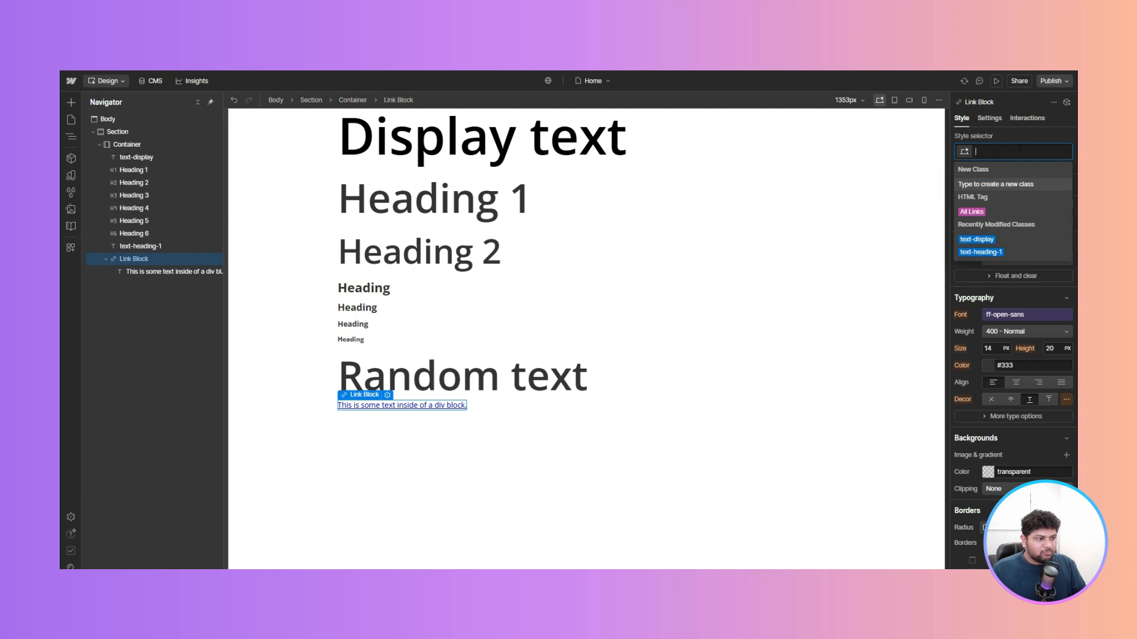
key("Return")
- Set the button class's background color to the primary-50 variable
scroll(999, 300, "down", 5)
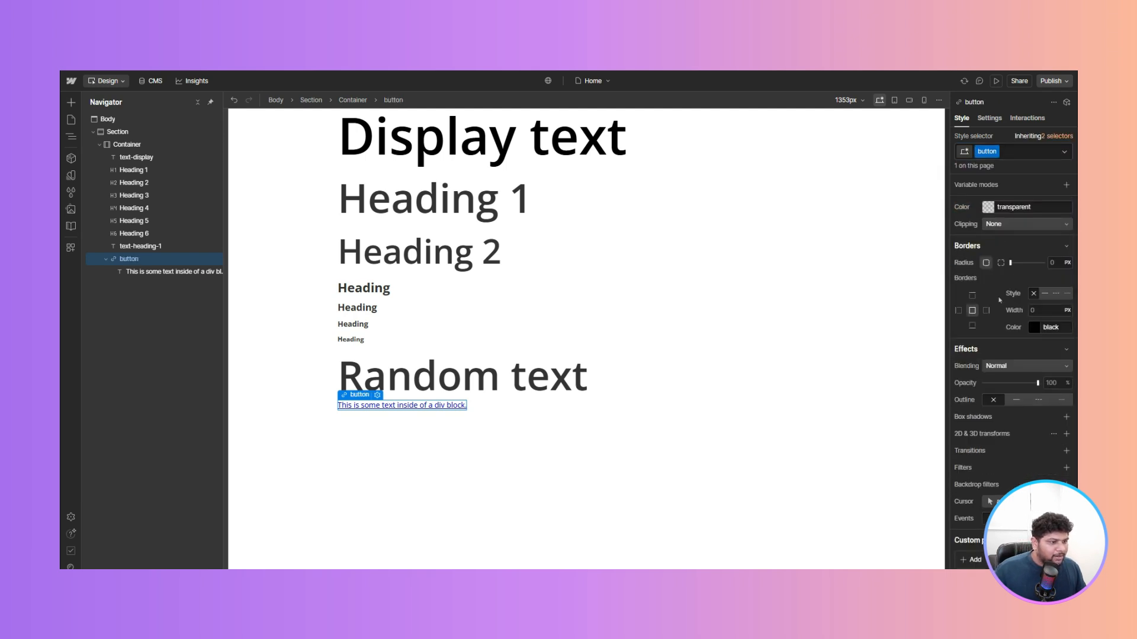
left_click(984, 204)
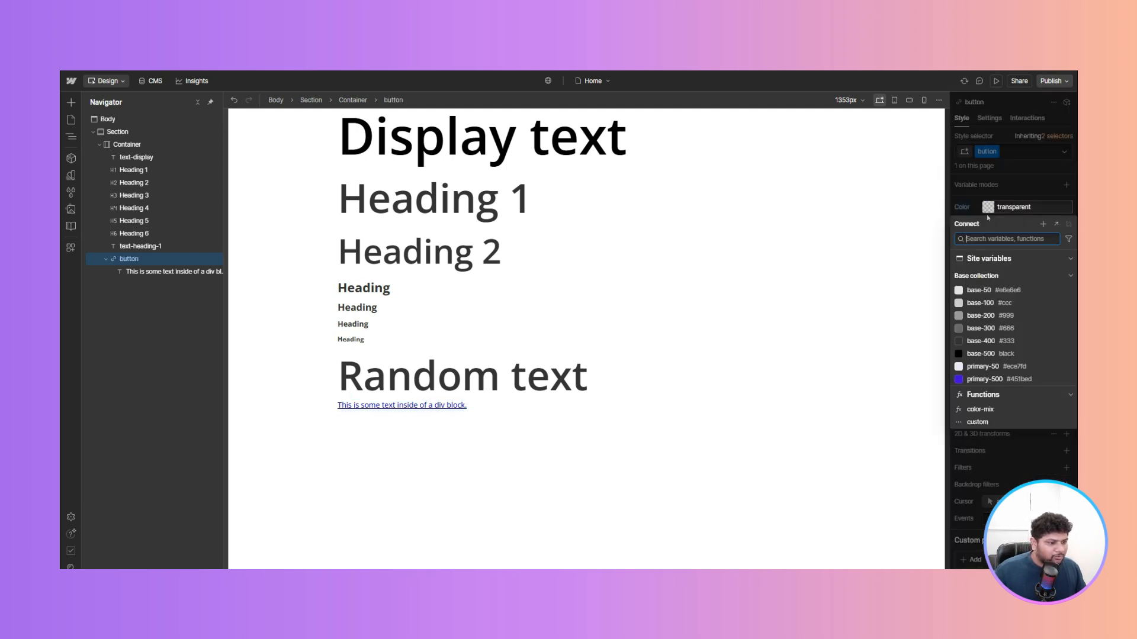
left_click(979, 367)
- Set the button's text color to primary-500 and remove its underline decoration
mouse_move(978, 366)
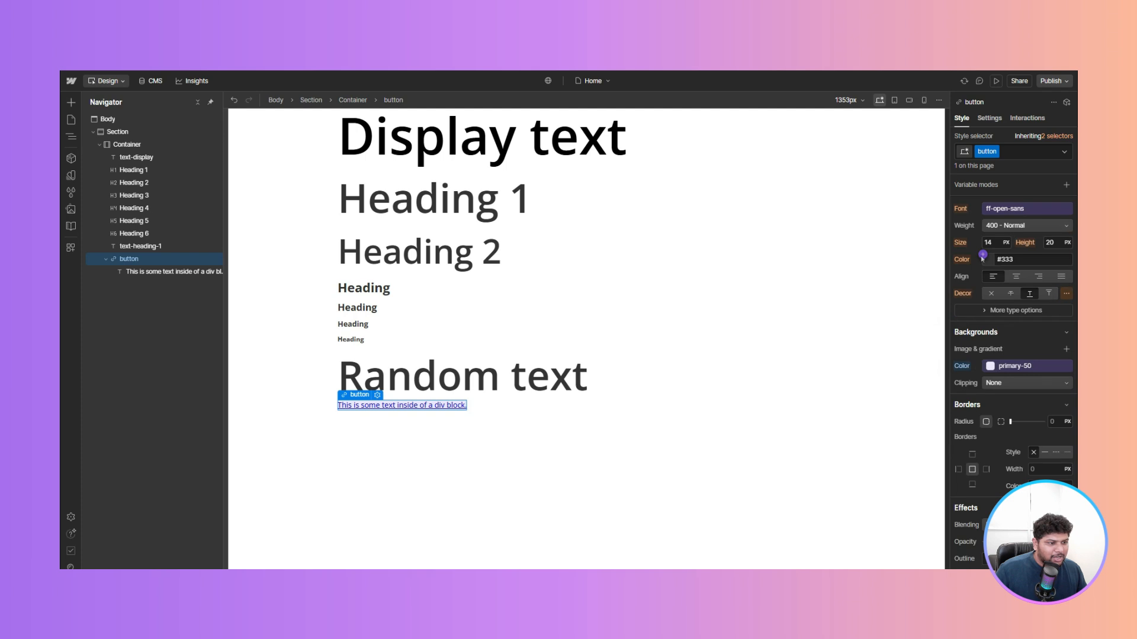
left_click(983, 260)
left_click(980, 431)
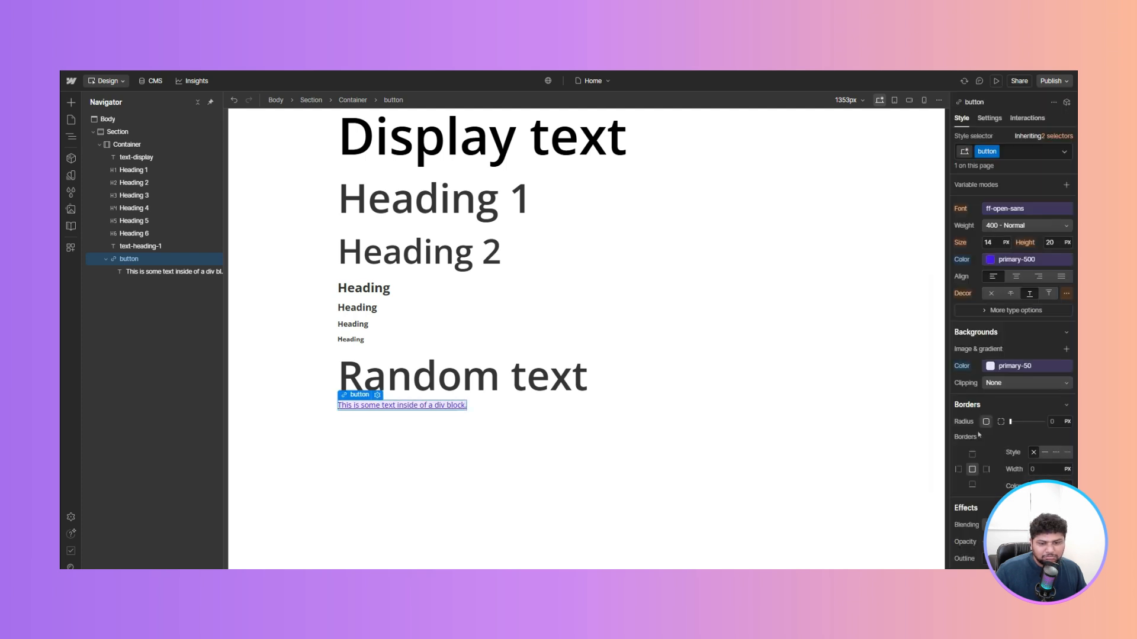
left_click(991, 293)
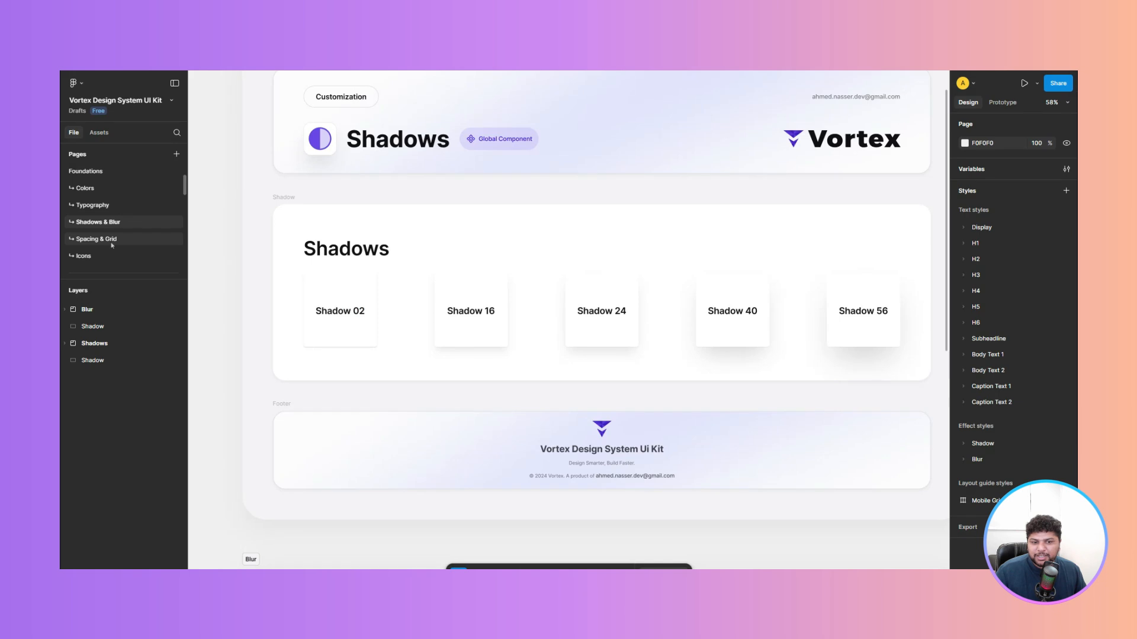
- Open the Spacing & Grid page in the Figma file and review the spacing system table
left_click(112, 243)
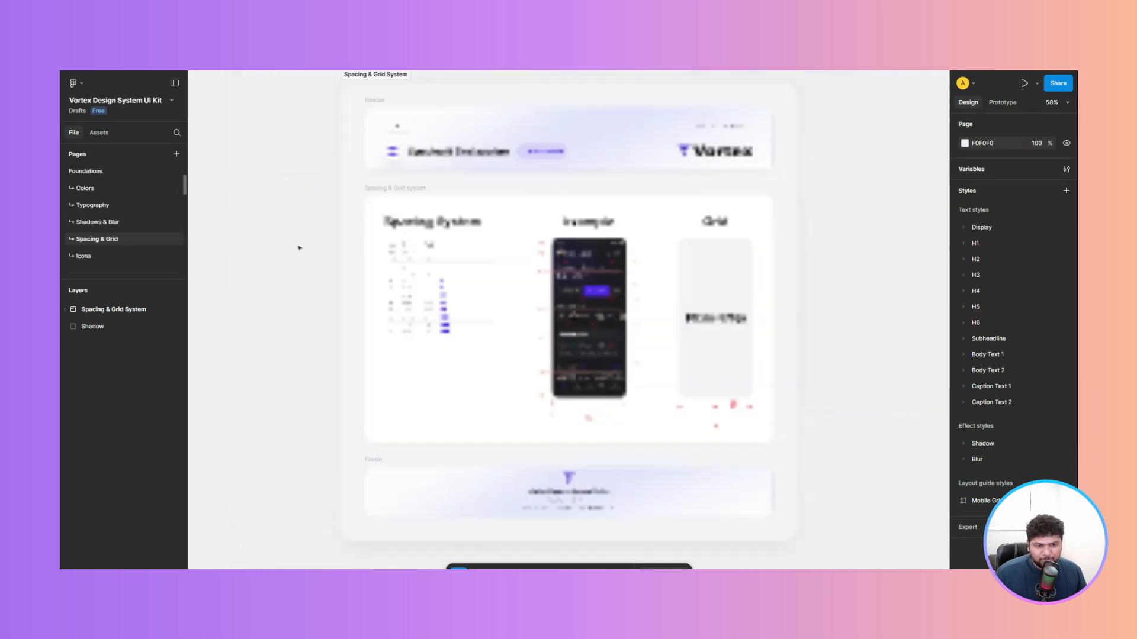
scroll(458, 257, "up", 3)
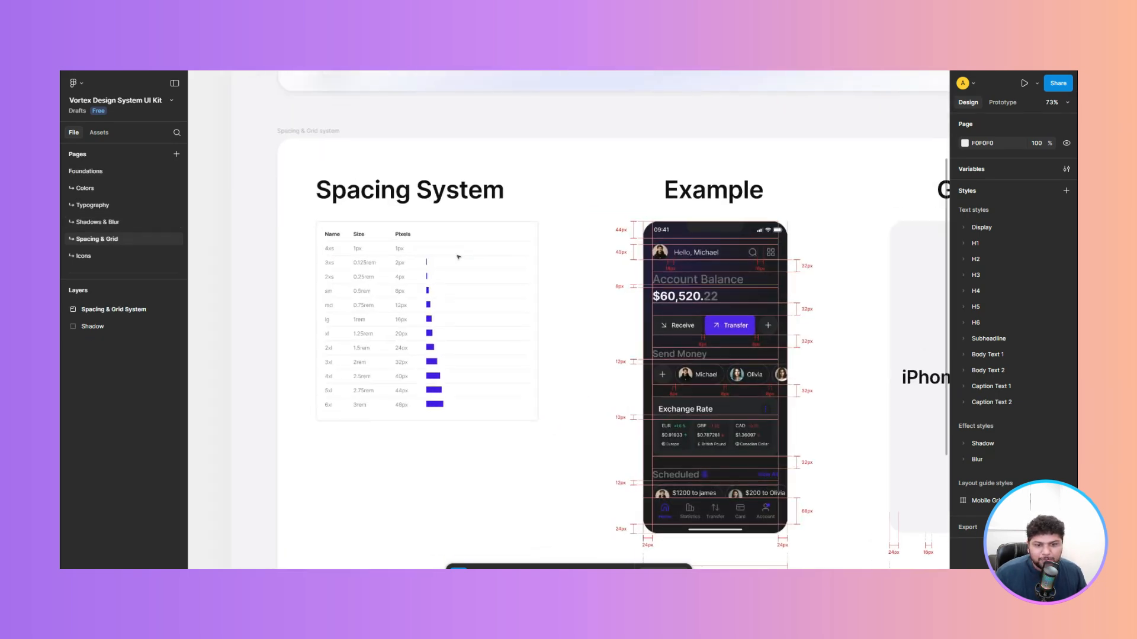
scroll(457, 257, "up", 4)
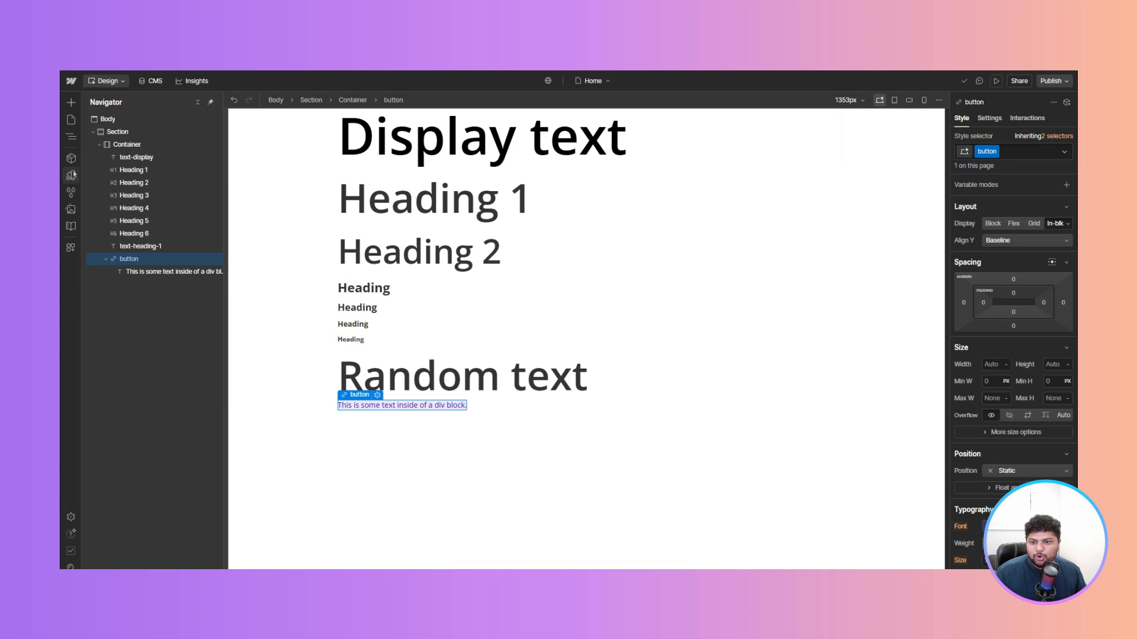
- Create a size variable named 2xl with a value of 1.5rem in the Base collection
left_click(71, 175)
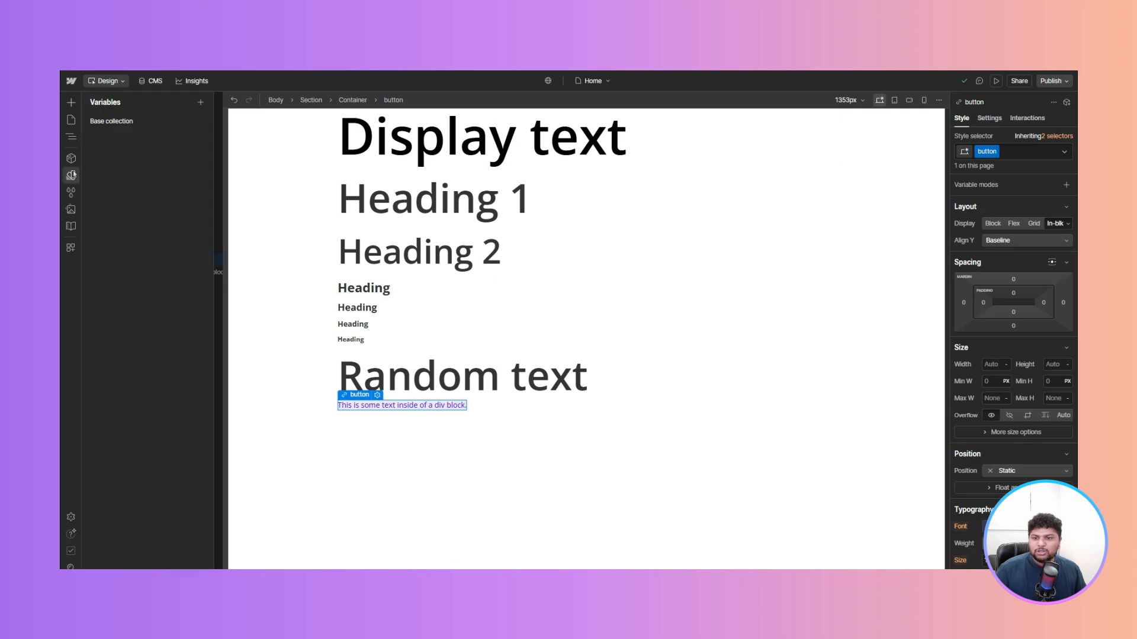
left_click(119, 123)
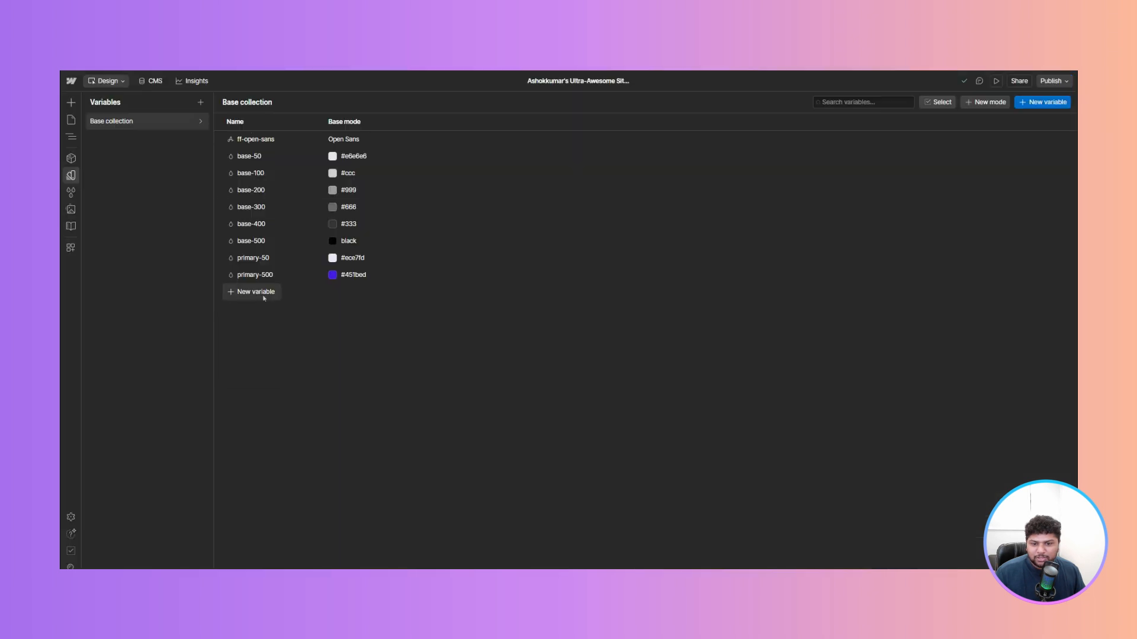
left_click(264, 293)
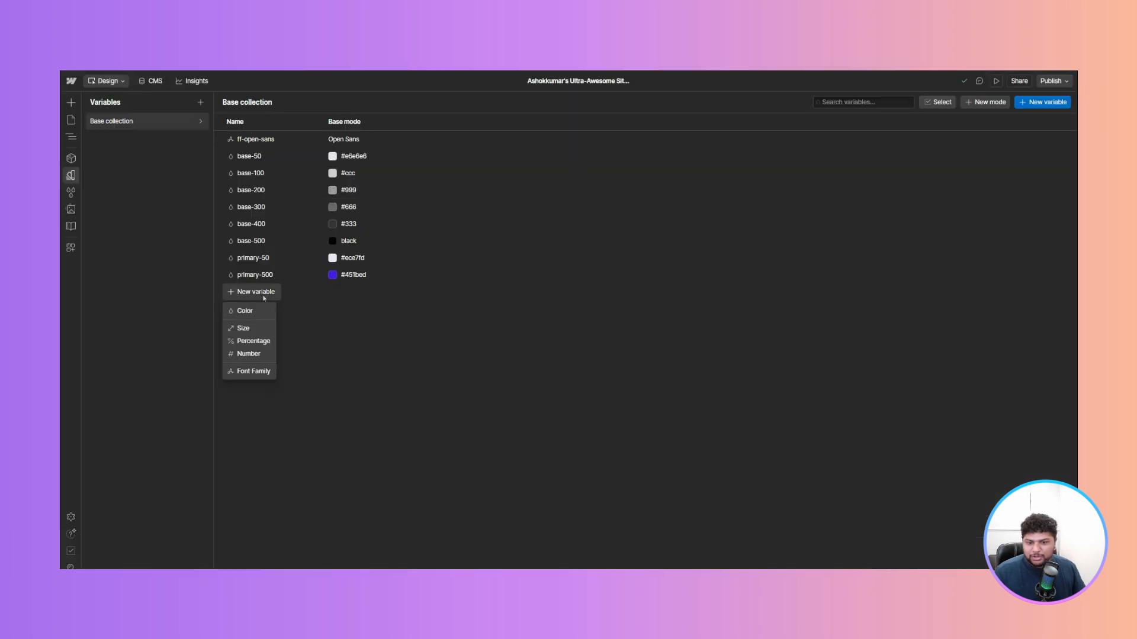
left_click(252, 331)
type("2xl")
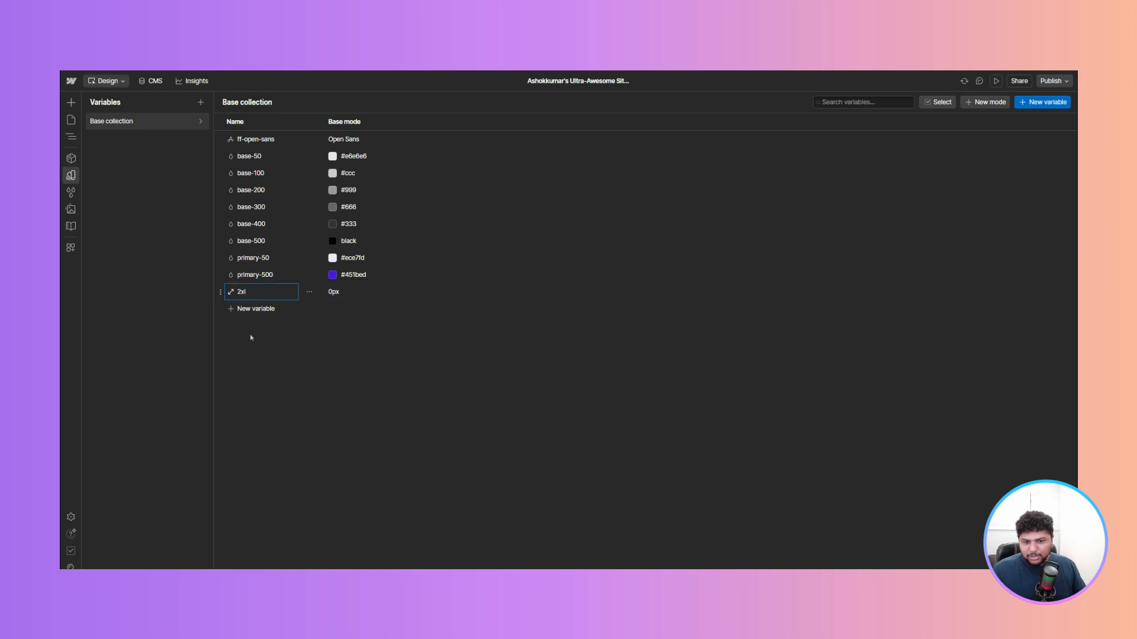
left_click(338, 292)
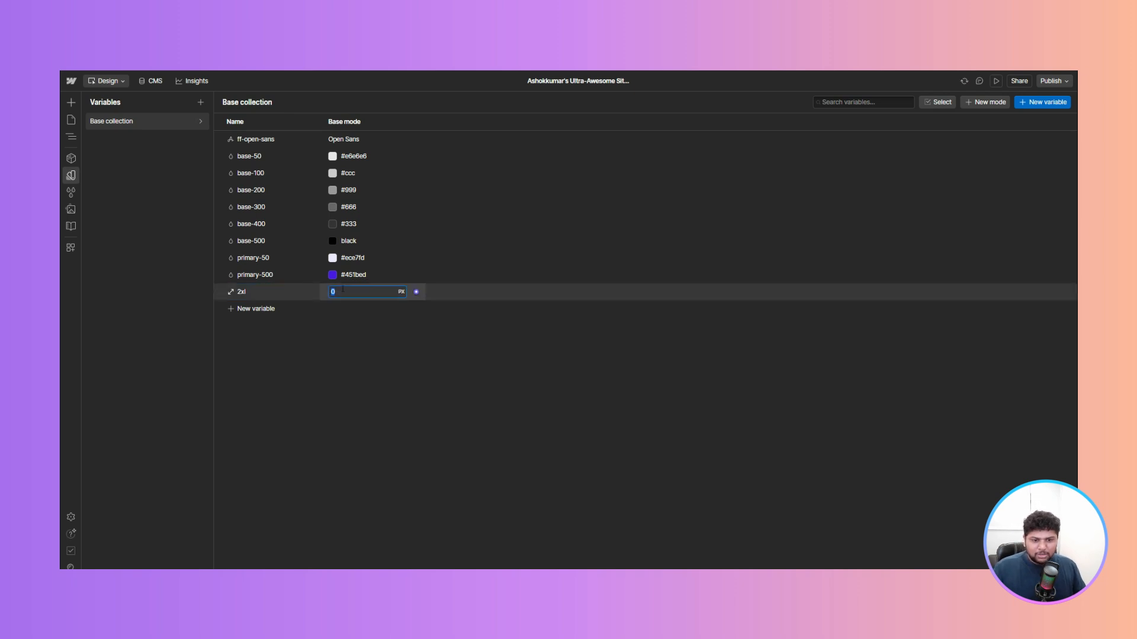
left_click(401, 292)
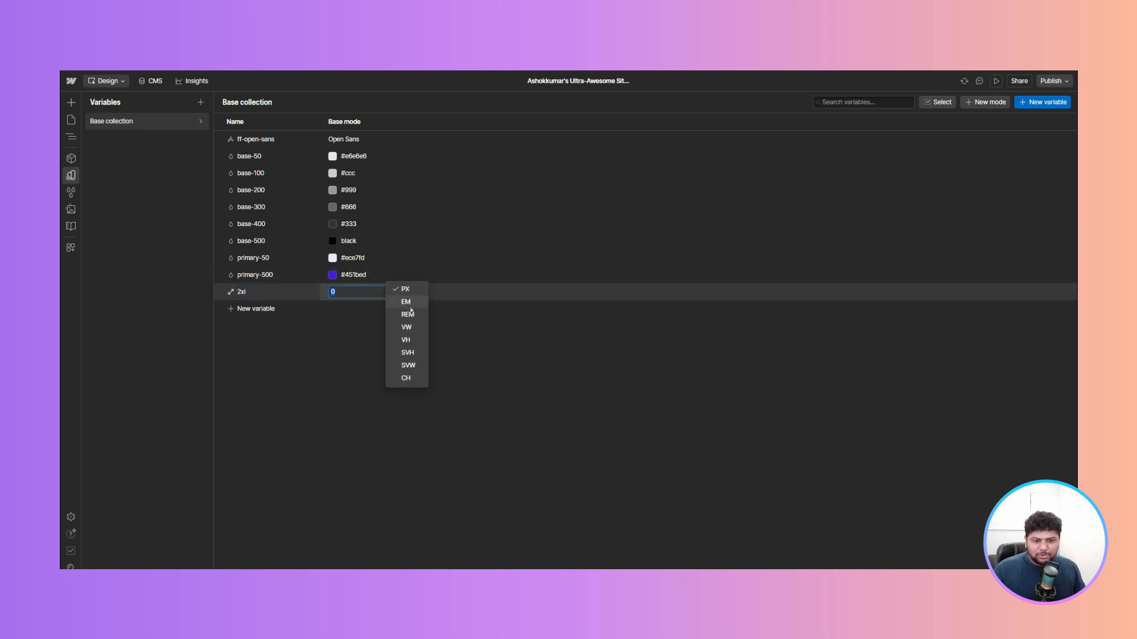
left_click(408, 313)
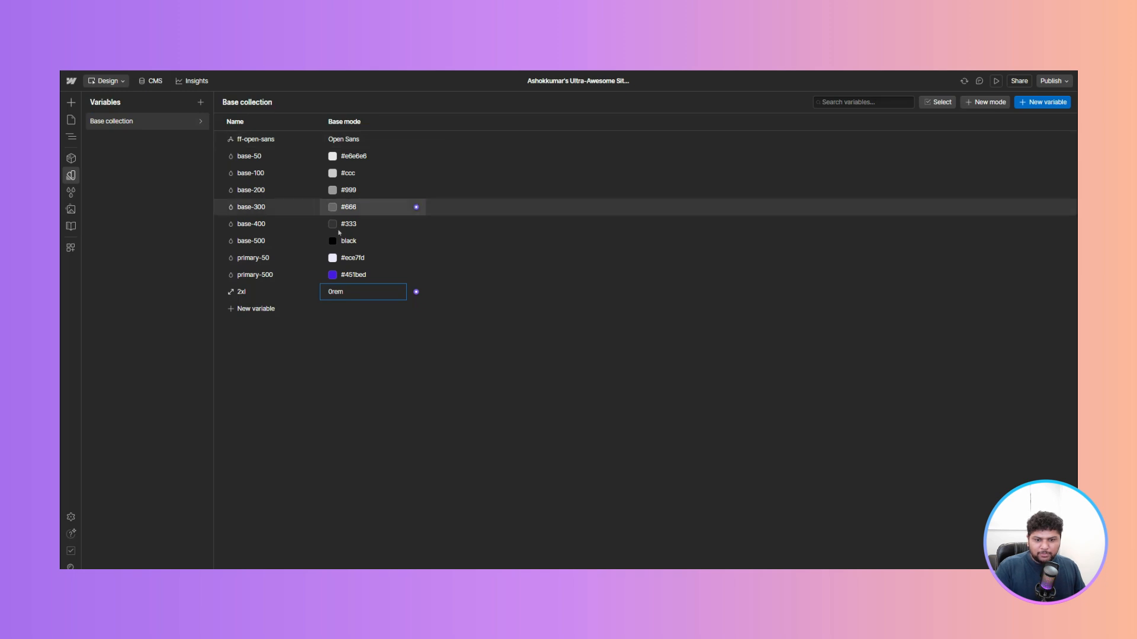
left_click(341, 293)
type("1.5")
key("Return")
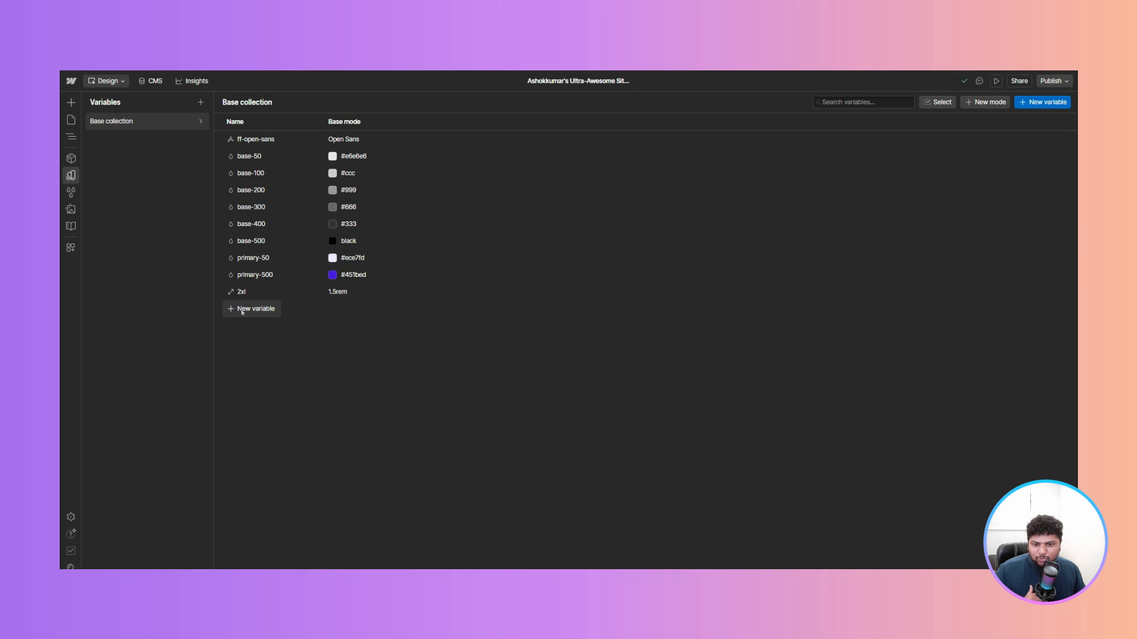
- Add another size variable named lg set to 1rem
left_click(255, 309)
left_click(247, 345)
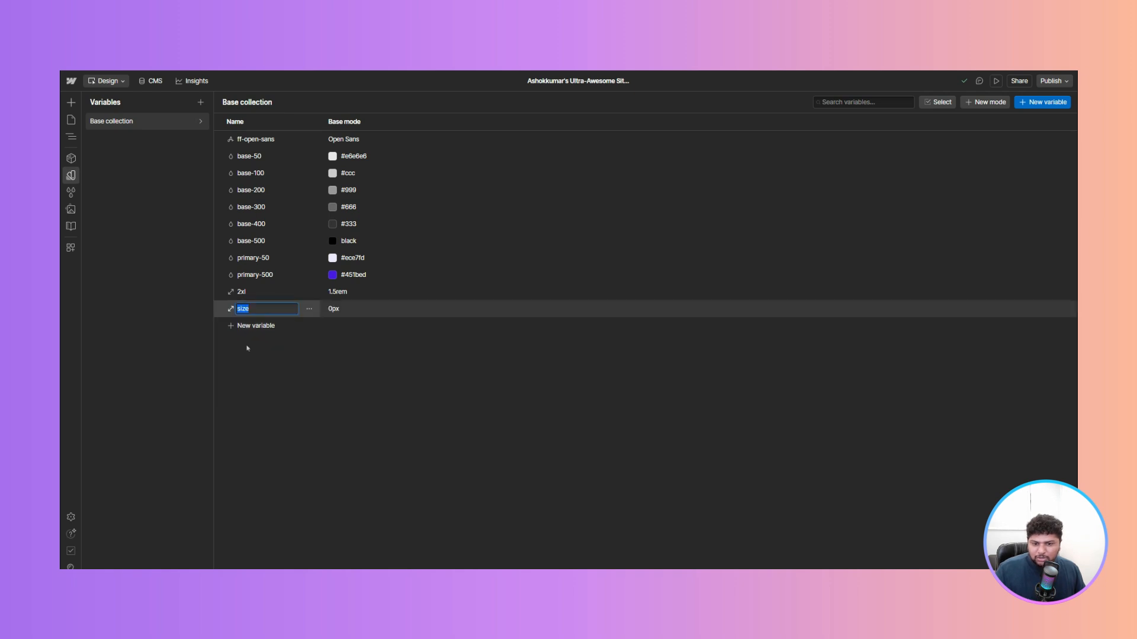
type("lg")
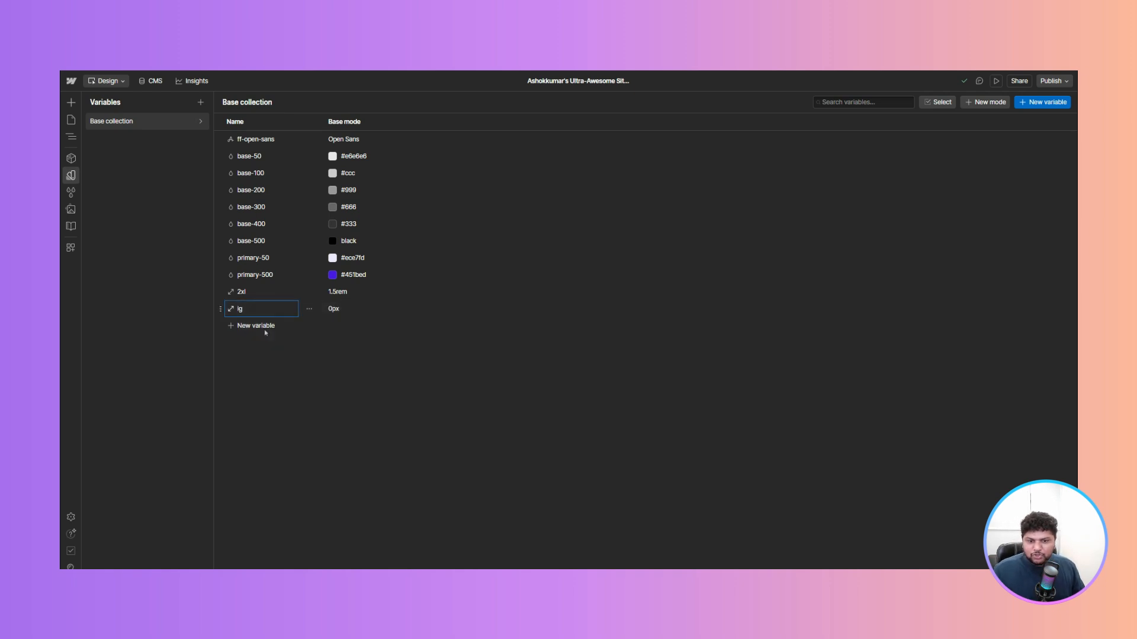
key("Tab")
type("1rem")
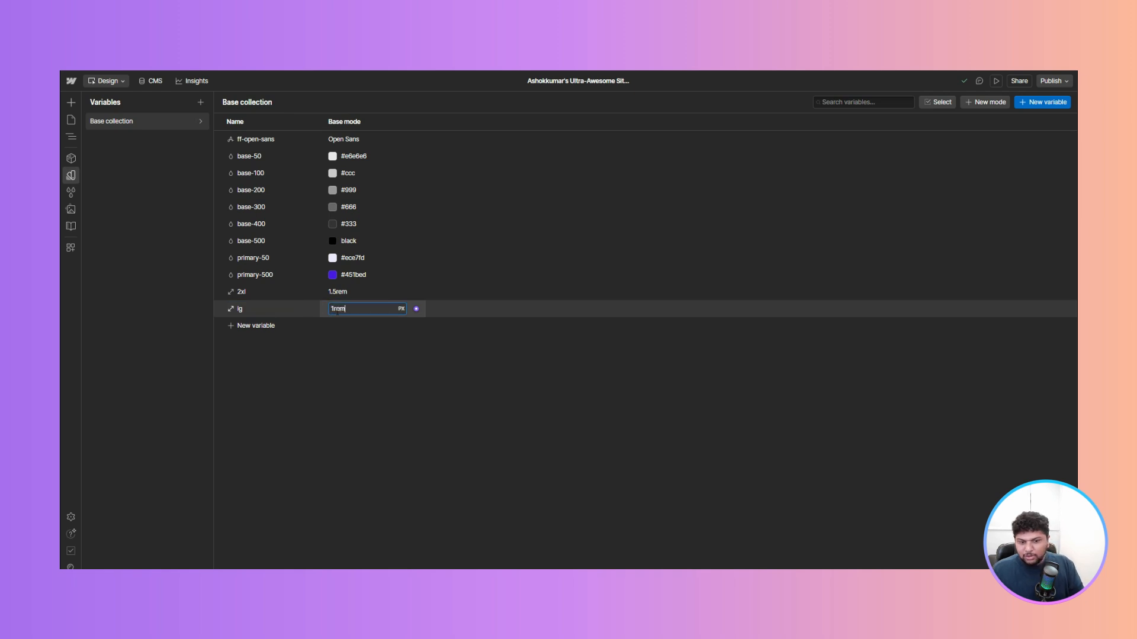
key("Return")
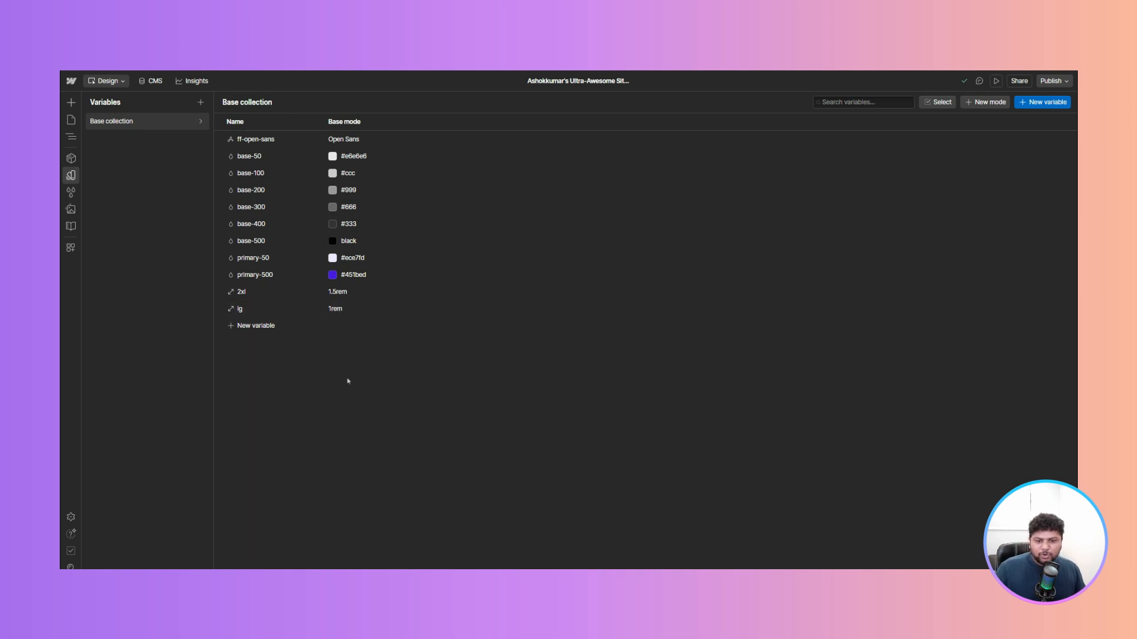
- Reorder the variables so lg sits above 2xl
left_click(354, 308)
left_click(251, 356)
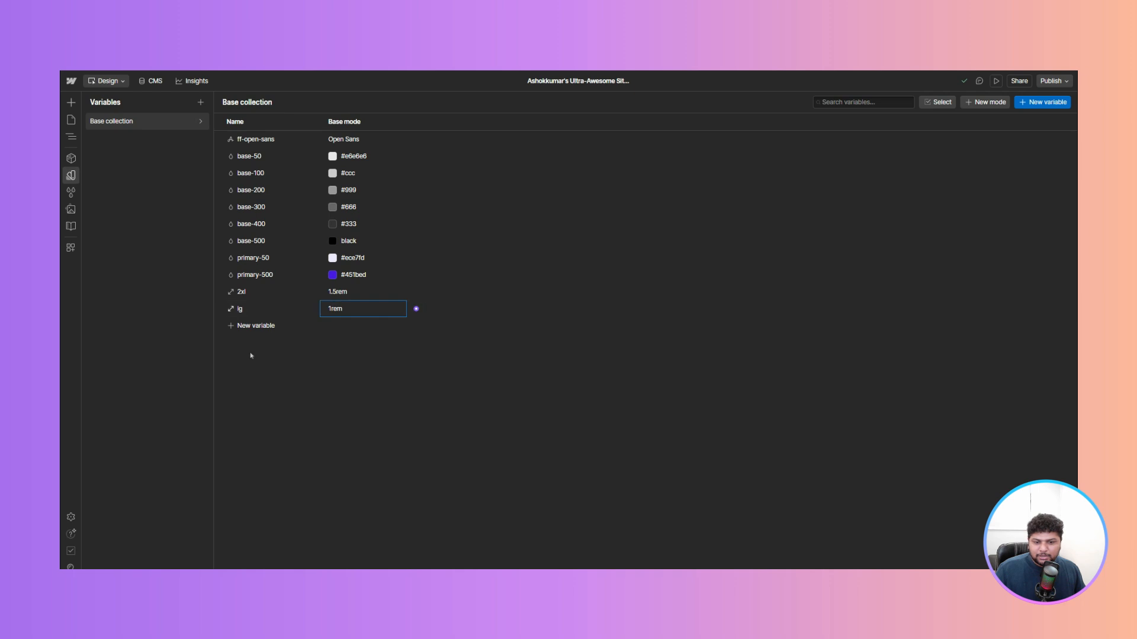
left_click_drag(220, 309, 225, 284)
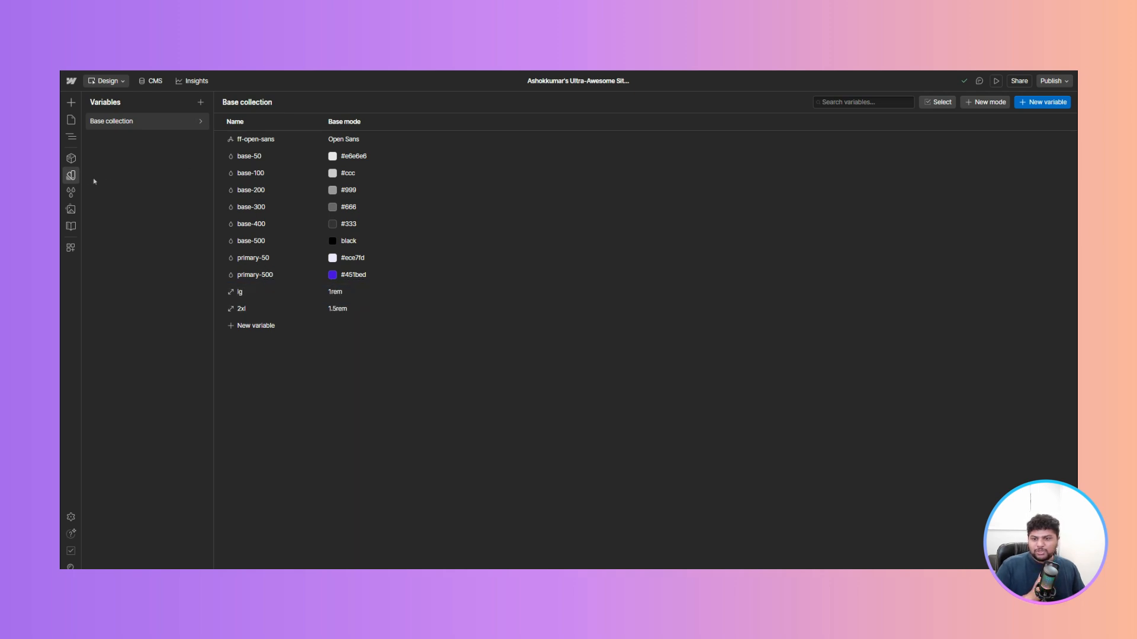
- Set the button class's top and bottom padding to the lg variable
left_click(72, 176)
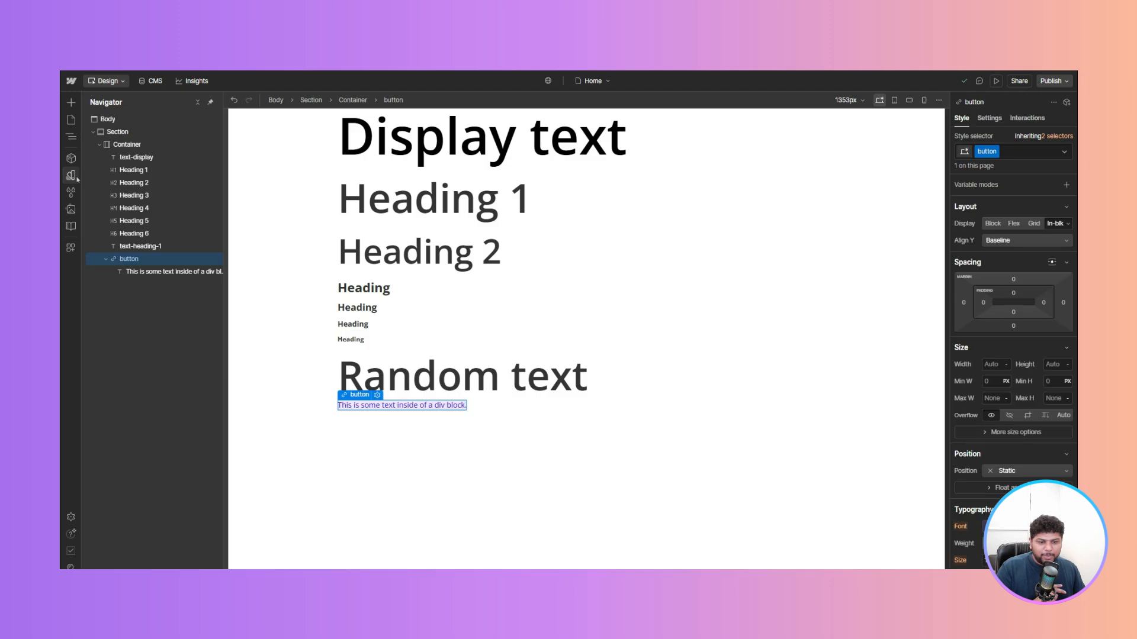
left_click(1013, 293)
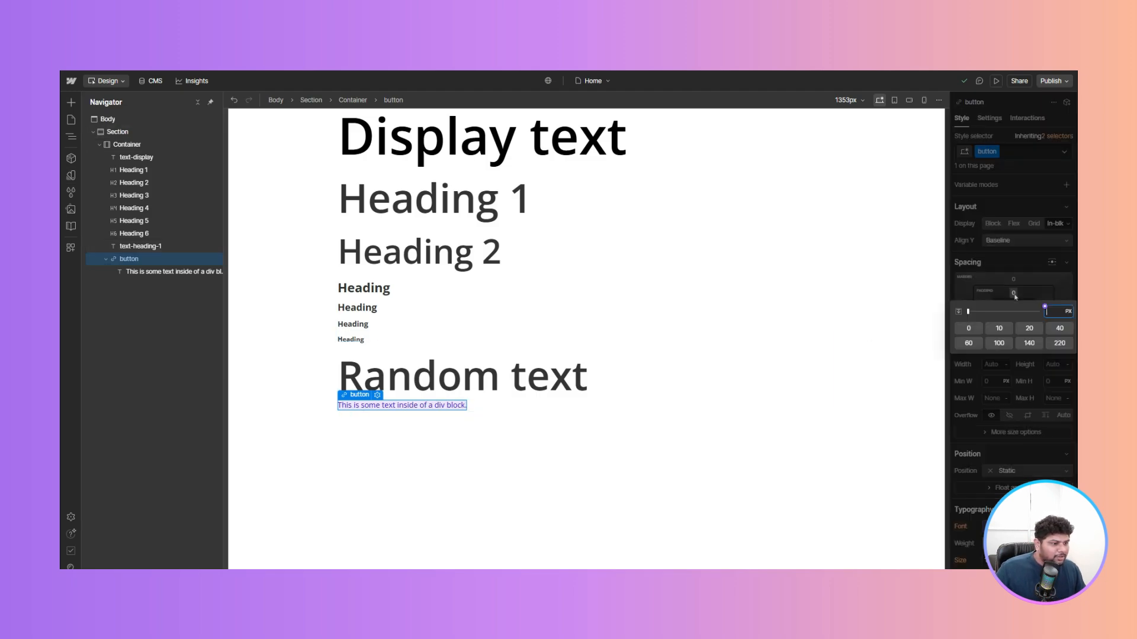
left_click(1045, 306)
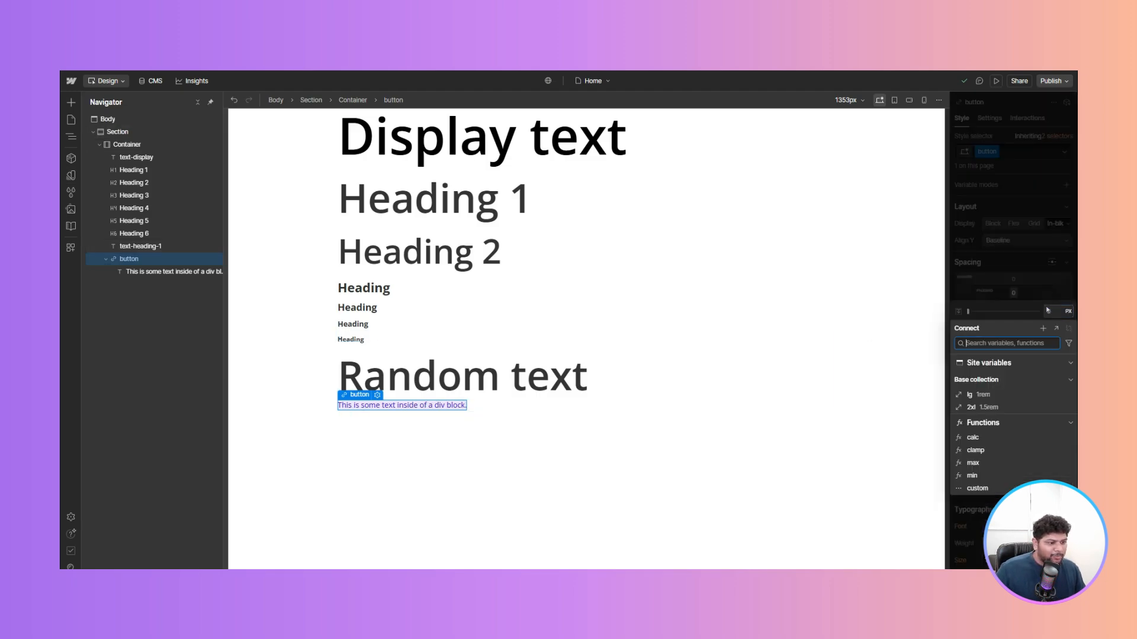
left_click(977, 395)
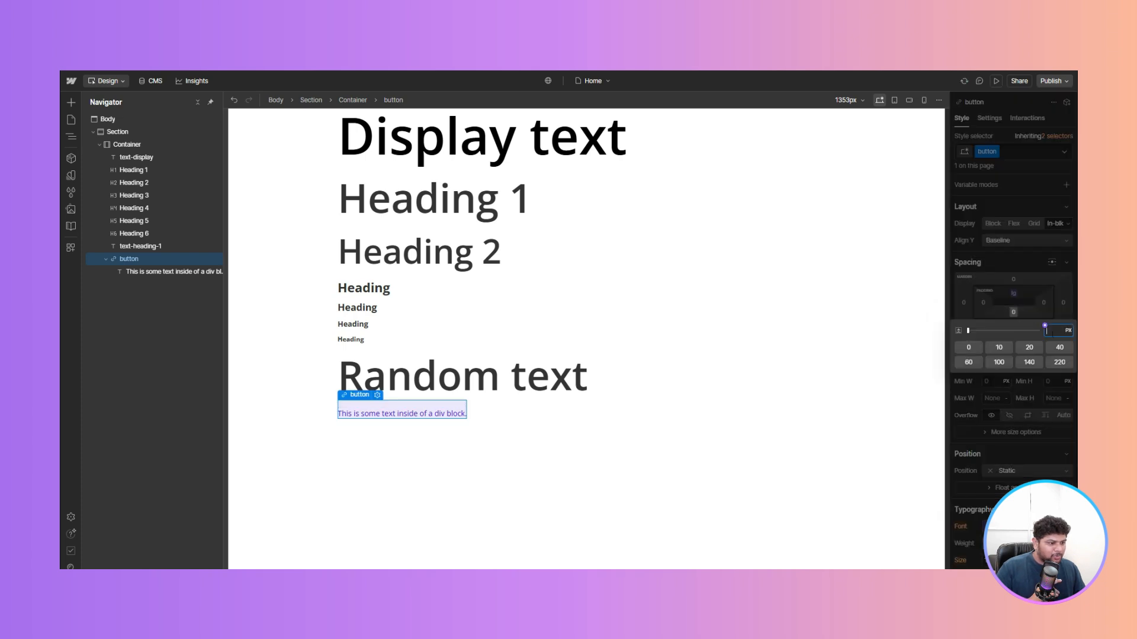
left_click(1045, 326)
left_click(977, 412)
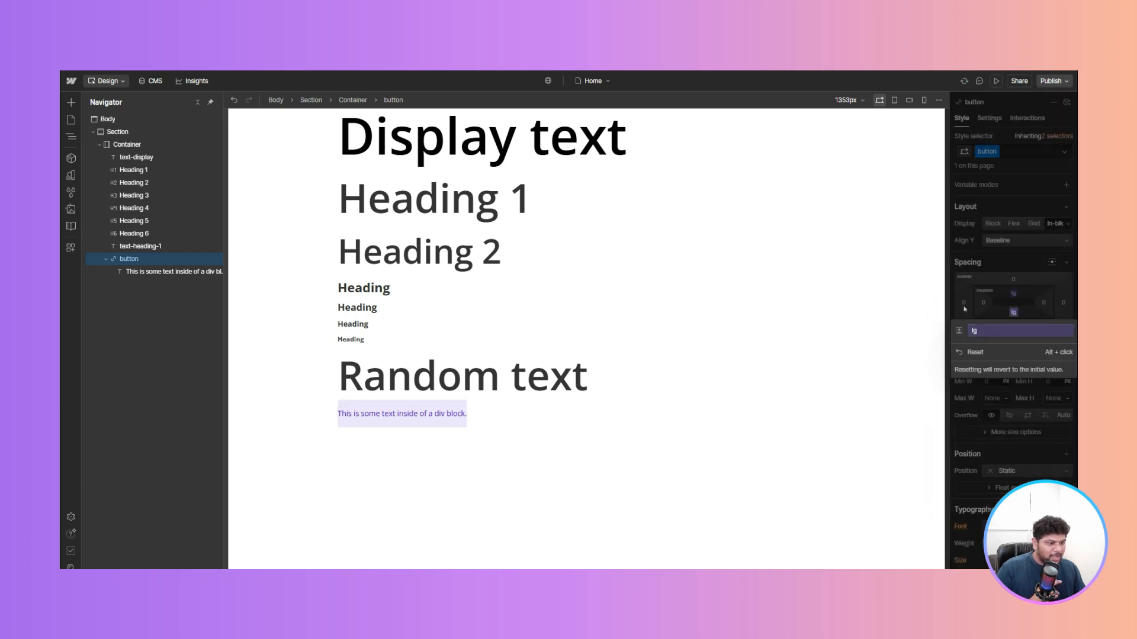
- Set the button class's left and right padding to the 2xl variable
left_click(983, 303)
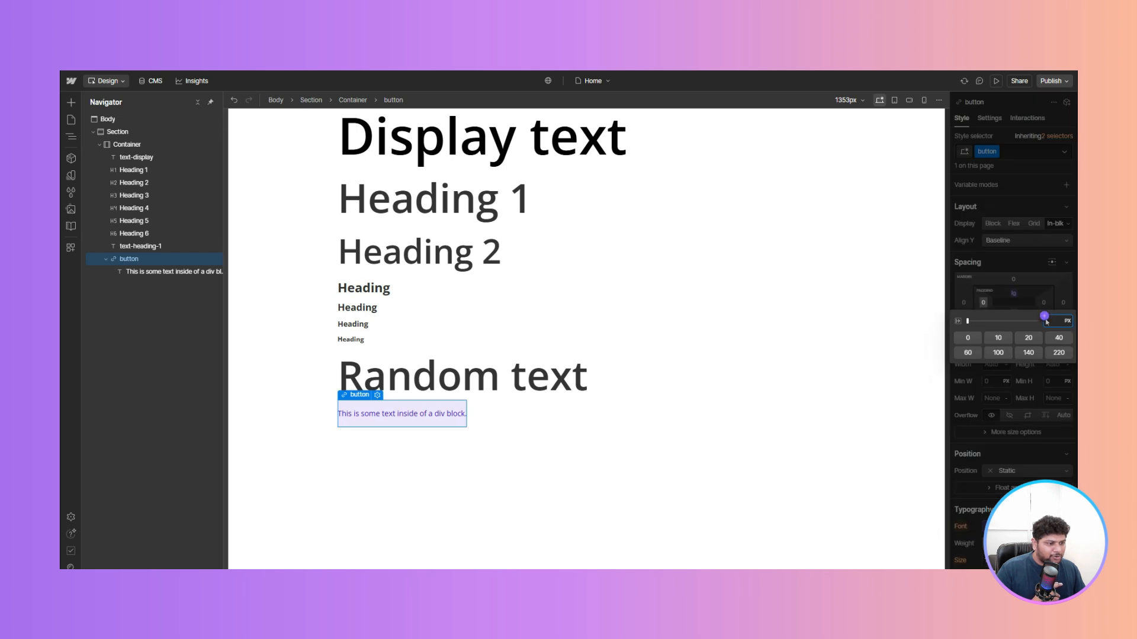
left_click(1045, 318)
left_click(977, 418)
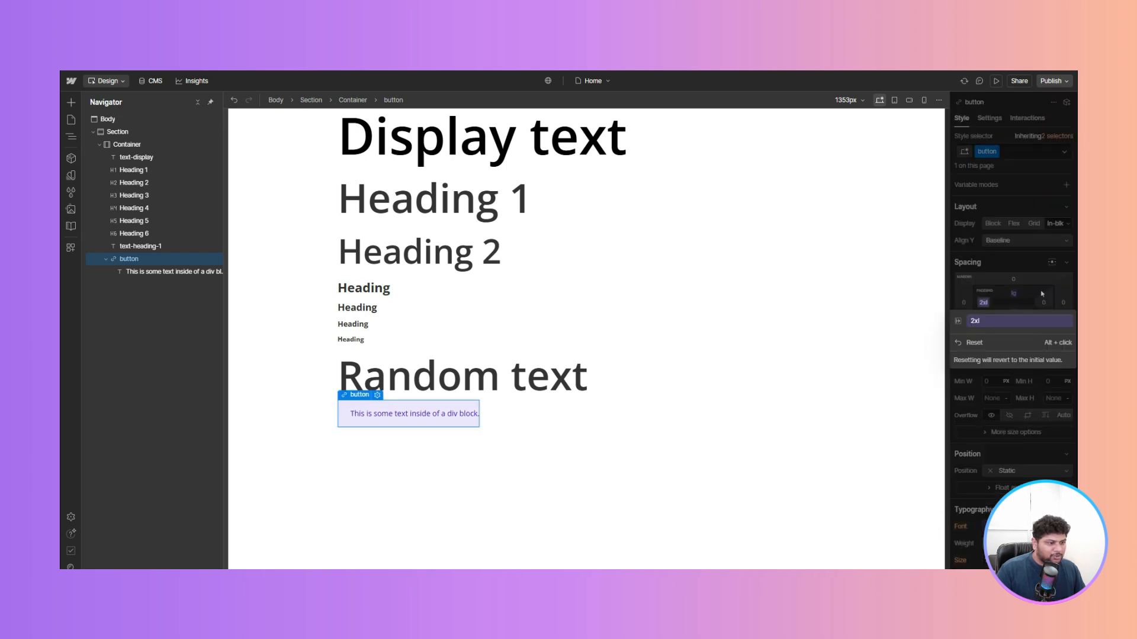
left_click(1043, 303)
left_click(1043, 302)
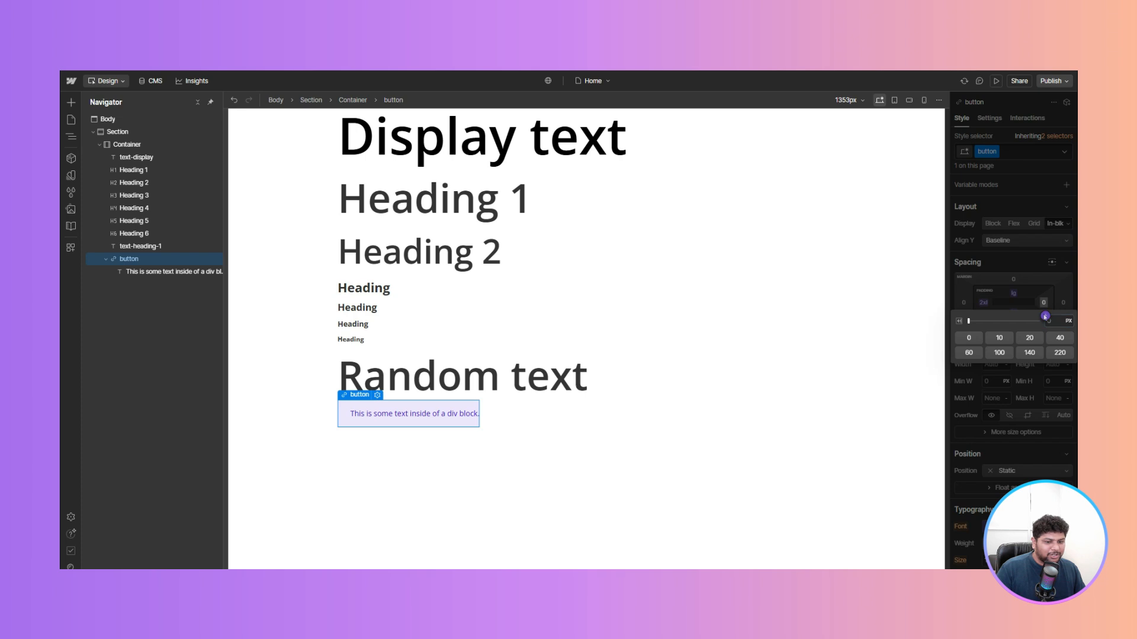
left_click(1045, 316)
left_click(977, 418)
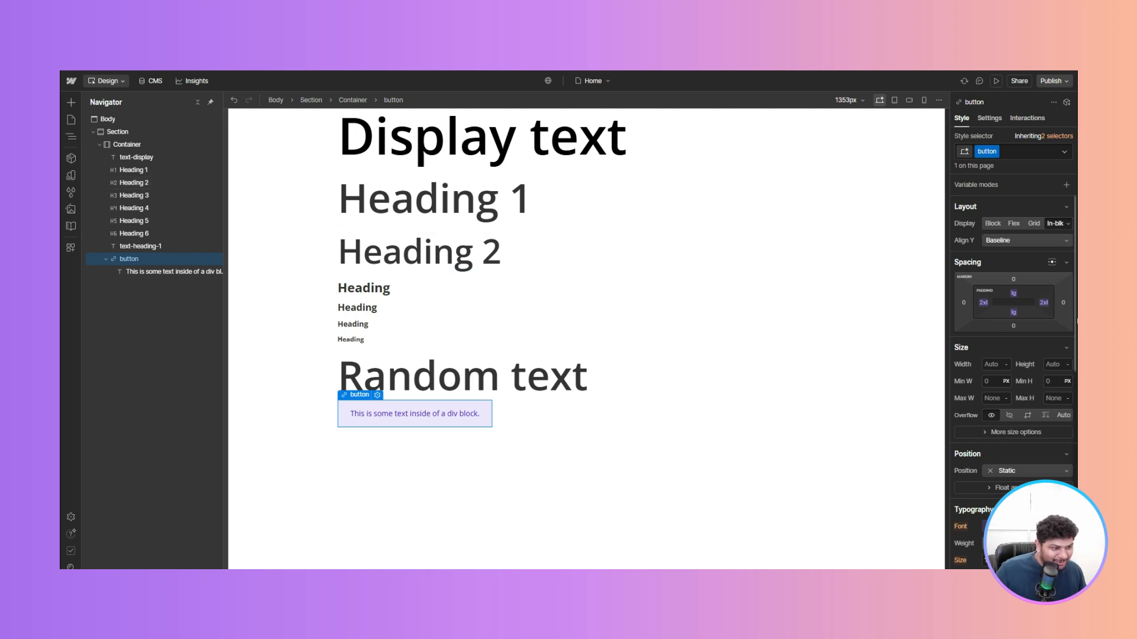
- Set the button's border radius to the lg variable
scroll(1009, 307, "down", 5)
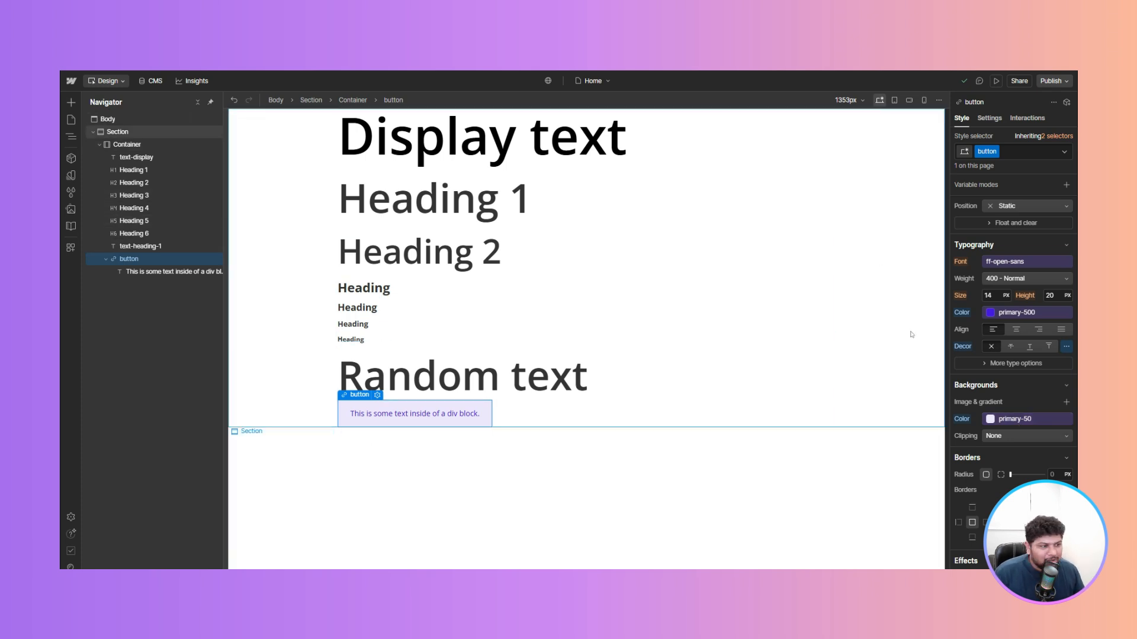
scroll(1045, 301, "down", 4)
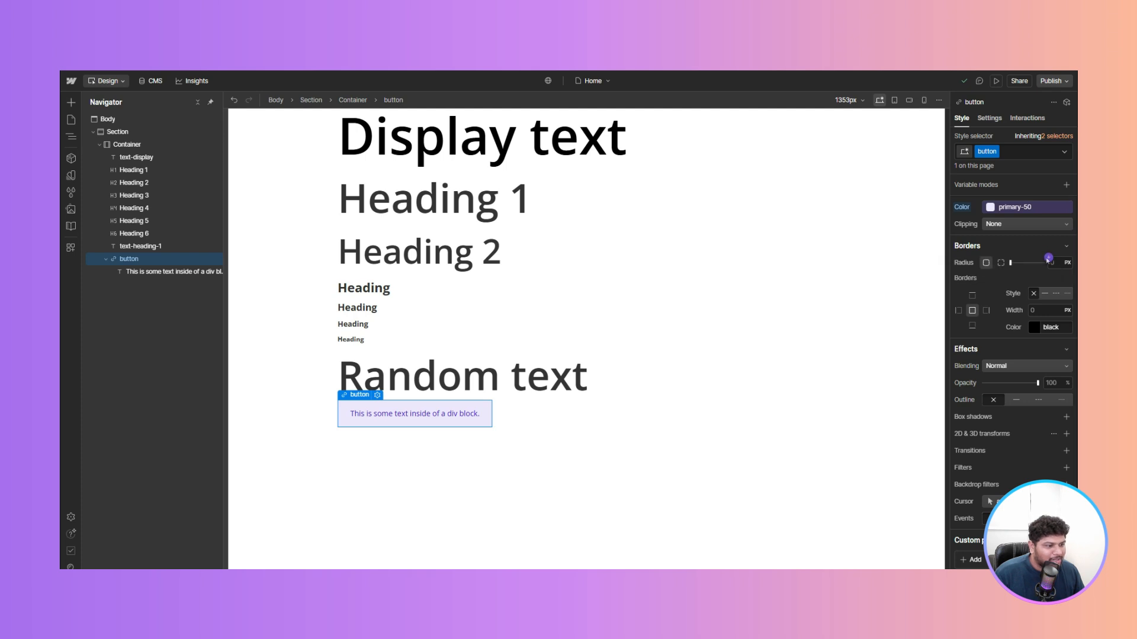
left_click(1047, 259)
left_click(981, 345)
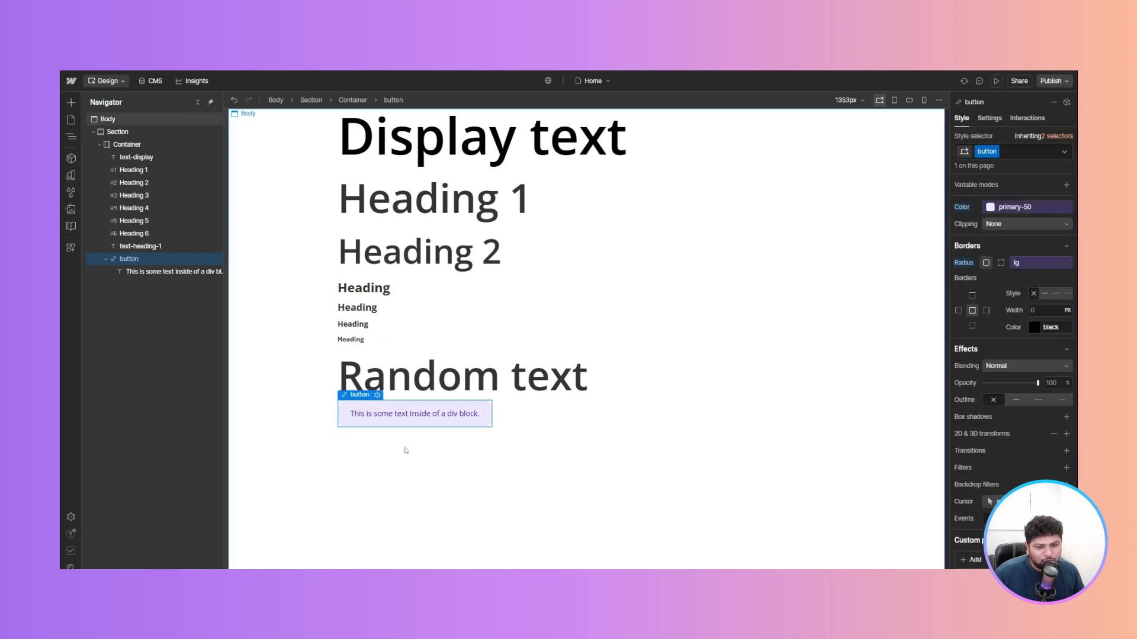
left_click(426, 289)
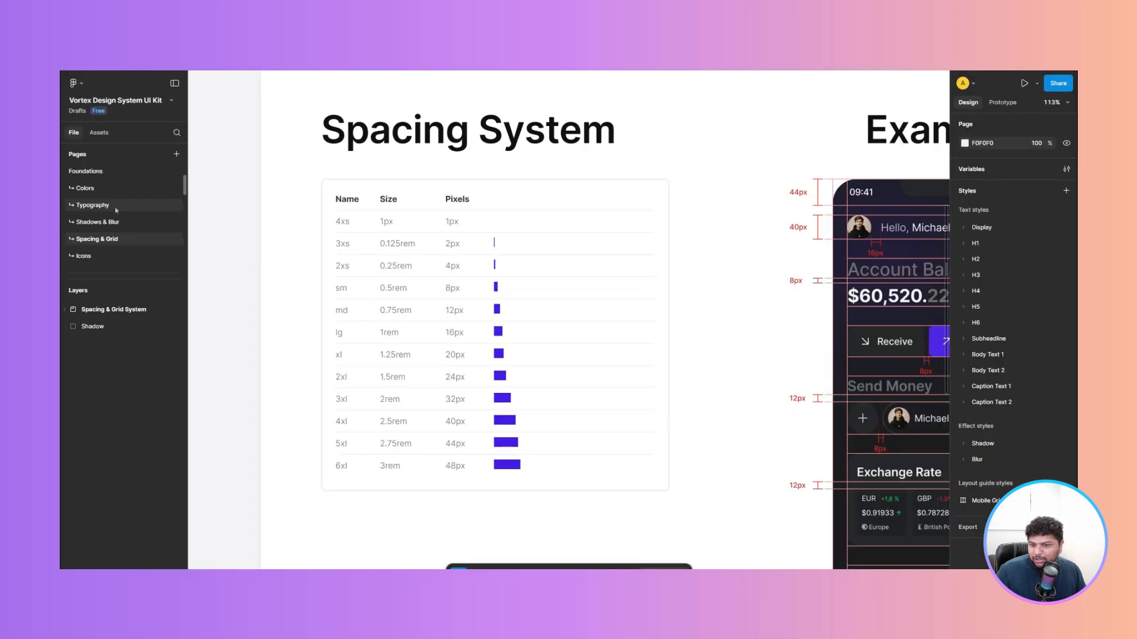
- Open the Buttons page in the Figma file and zoom in to examine the button designs
scroll(94, 236, "down", 2)
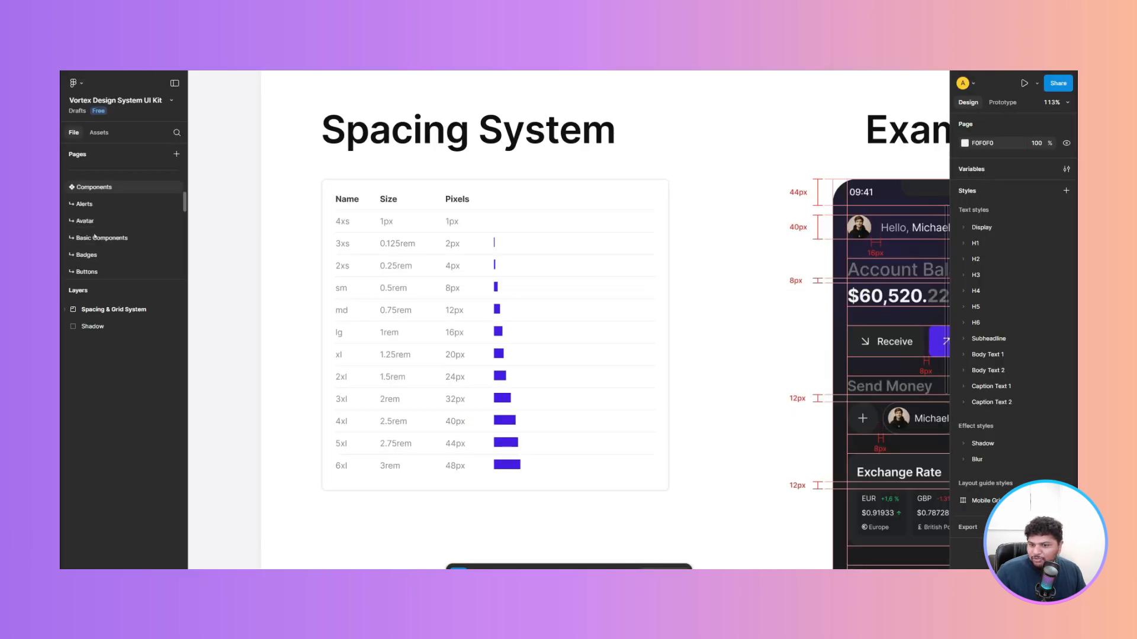
left_click(87, 270)
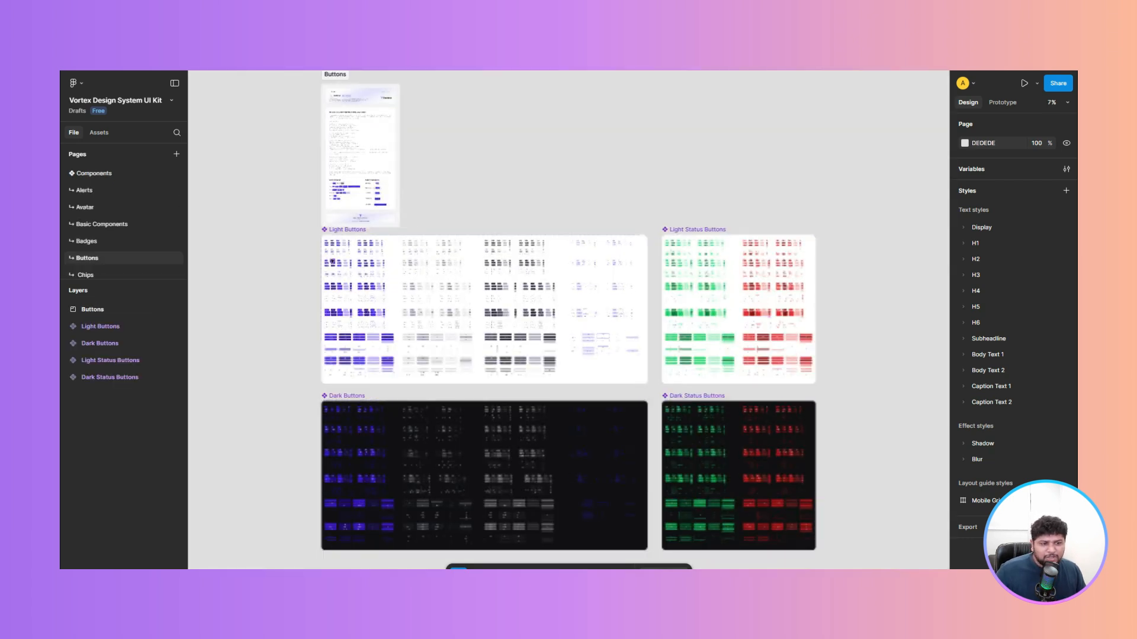
scroll(332, 261, "up", 10)
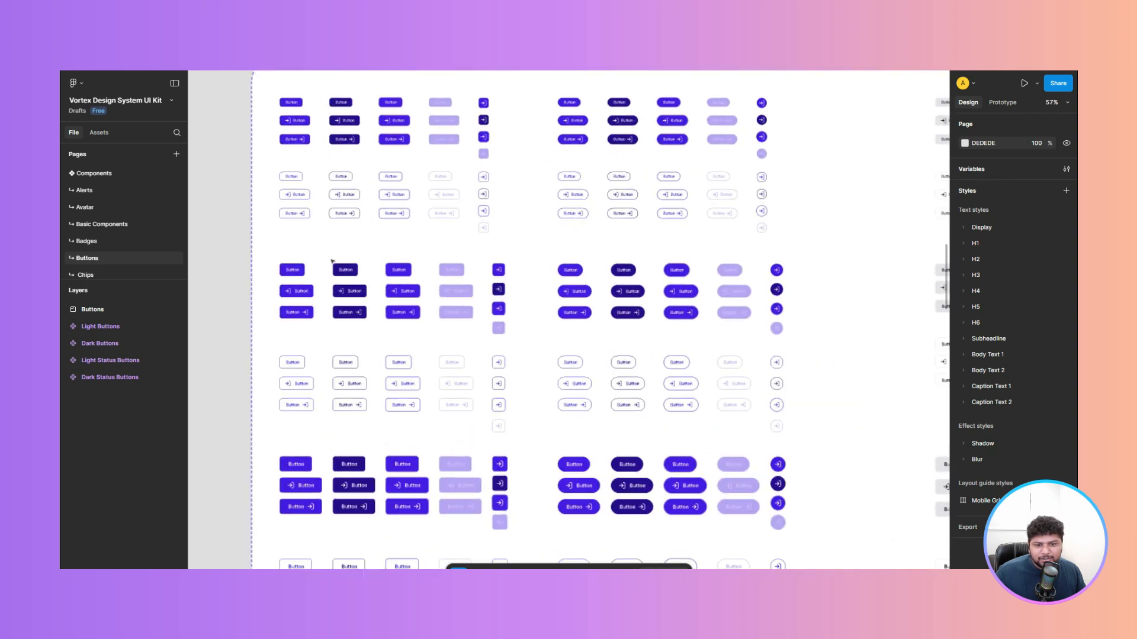
scroll(332, 261, "up", 5)
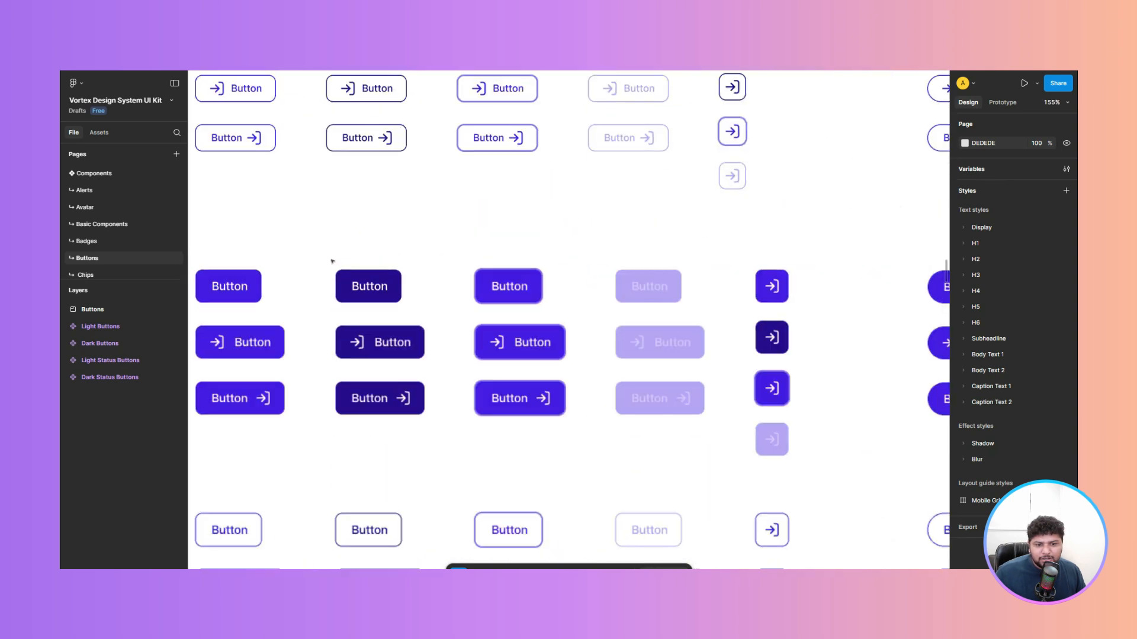
left_click(508, 286)
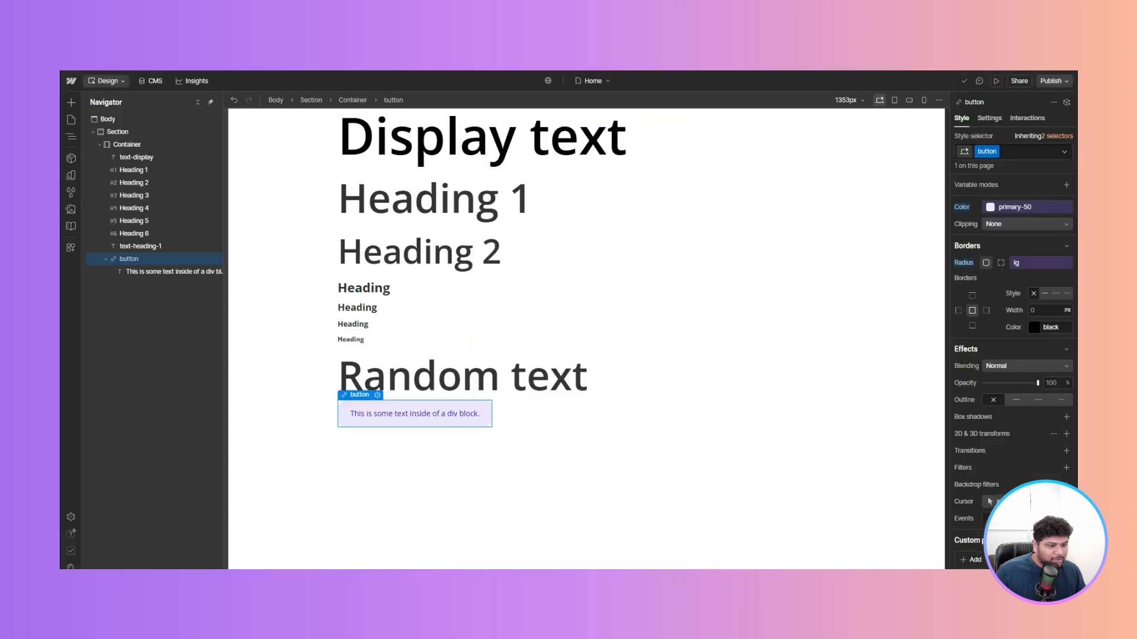
- Set the button's font weight to 600 - Semi Bold
scroll(1013, 356, "up", 5)
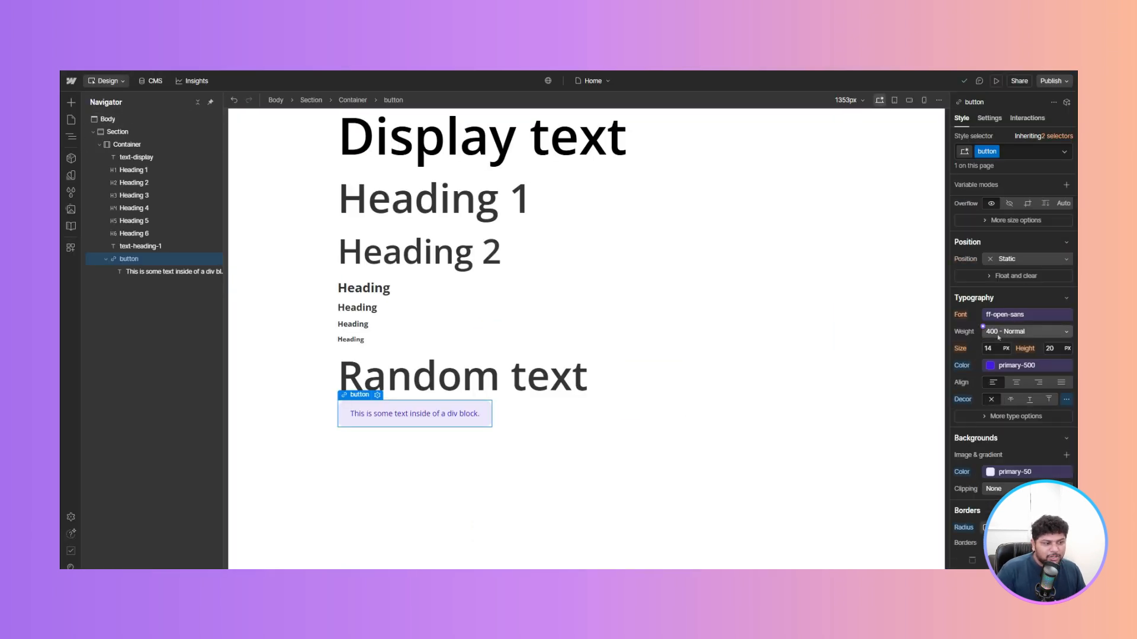
left_click(1036, 333)
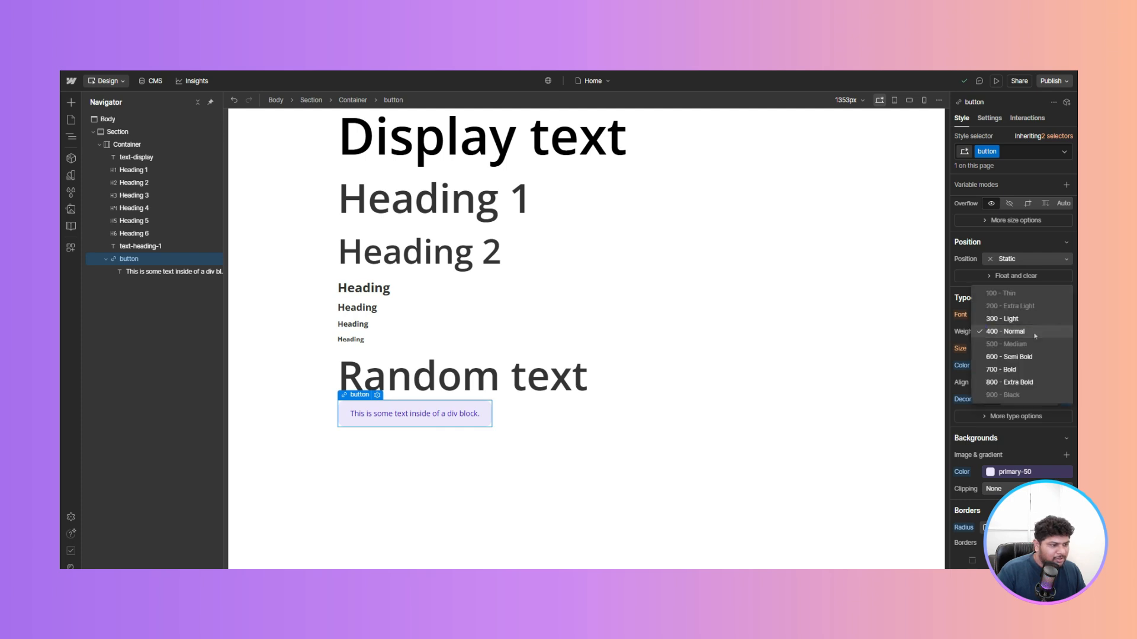
left_click(1024, 357)
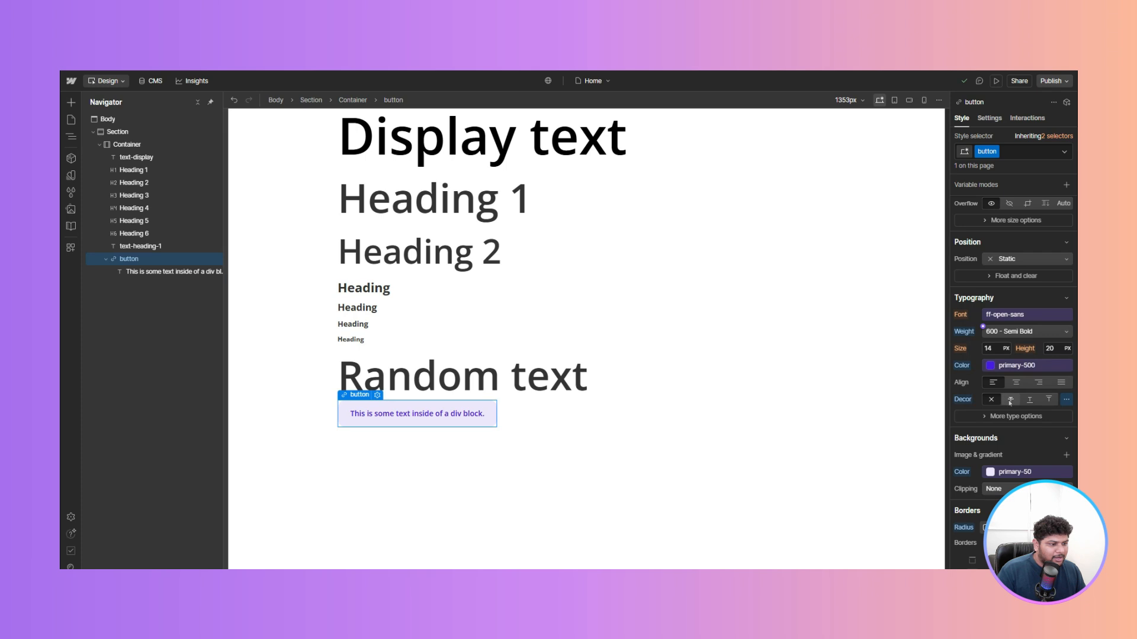
- Set the button class's text capitalization to all uppercase
left_click(1016, 417)
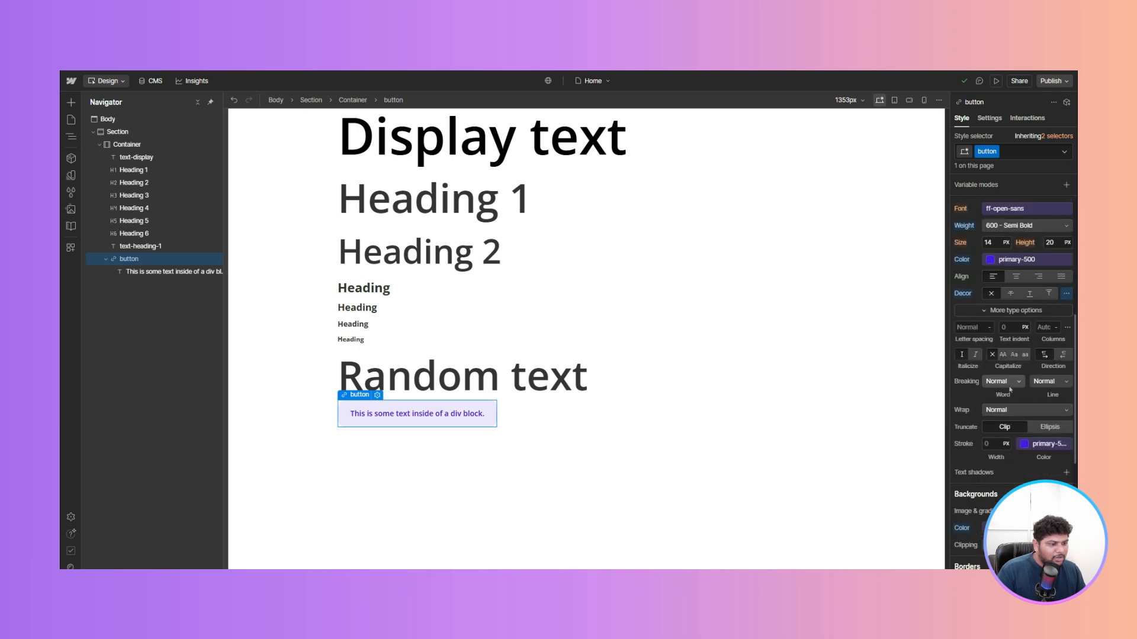
left_click(1003, 354)
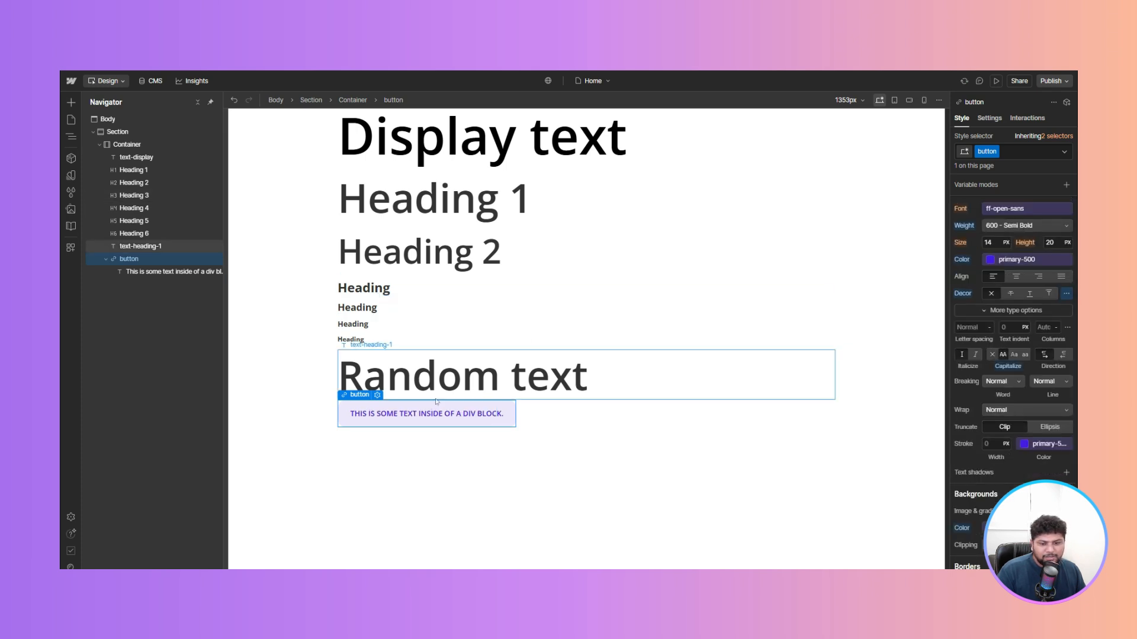
- Replace the button's text with "Button Label" and reselect the button
double_click(416, 414)
key("ctrl+a")
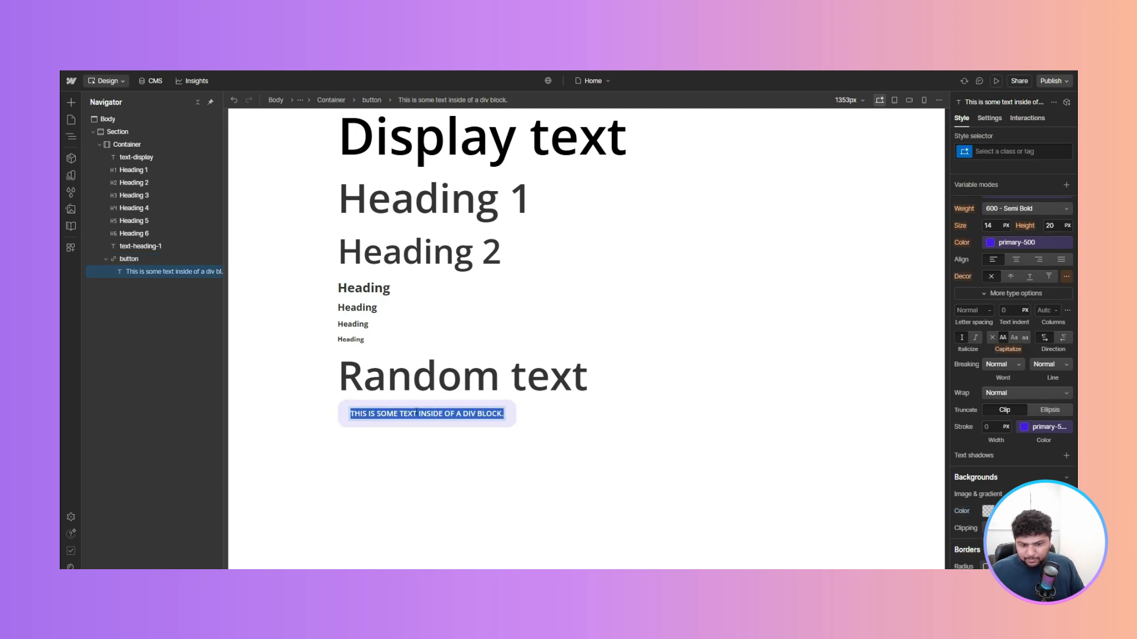
type("Button l")
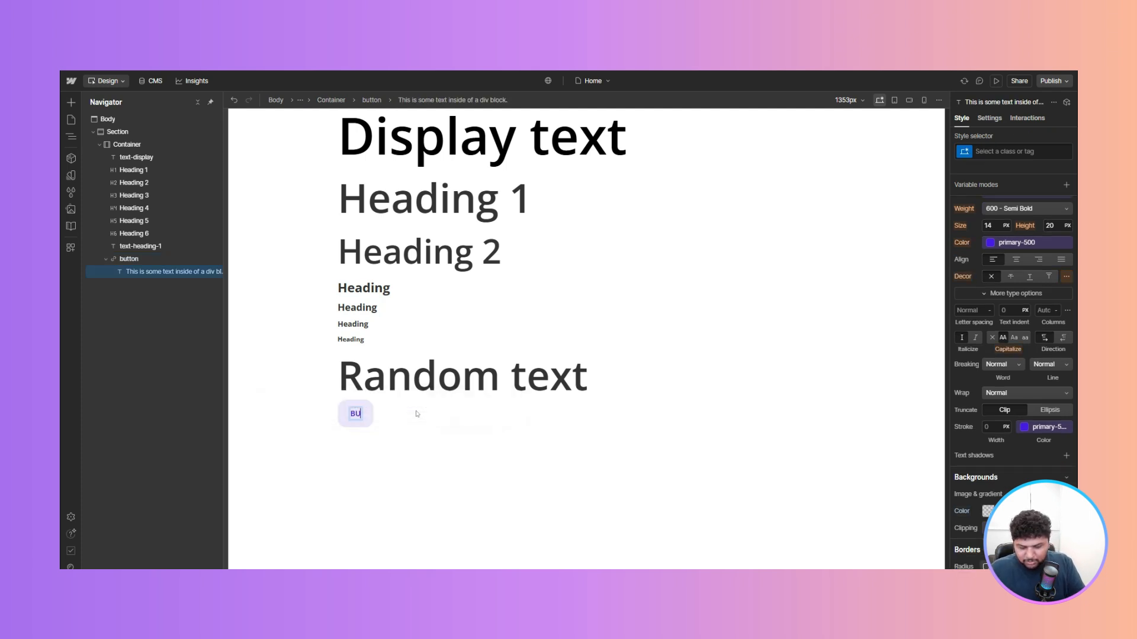
type("abel")
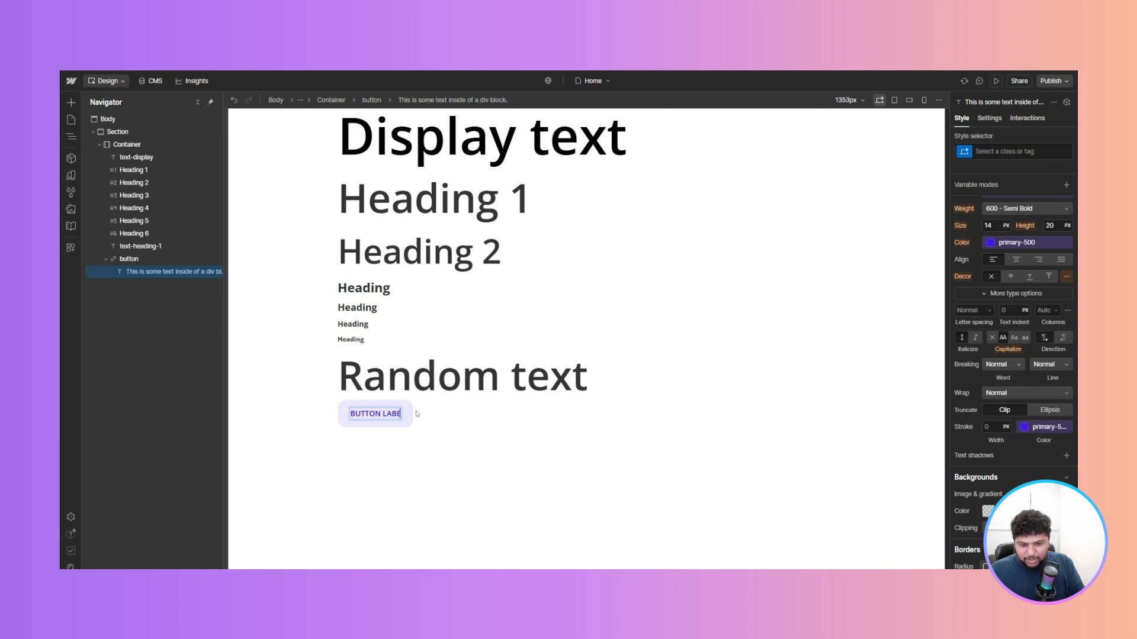
key("Escape")
left_click(531, 508)
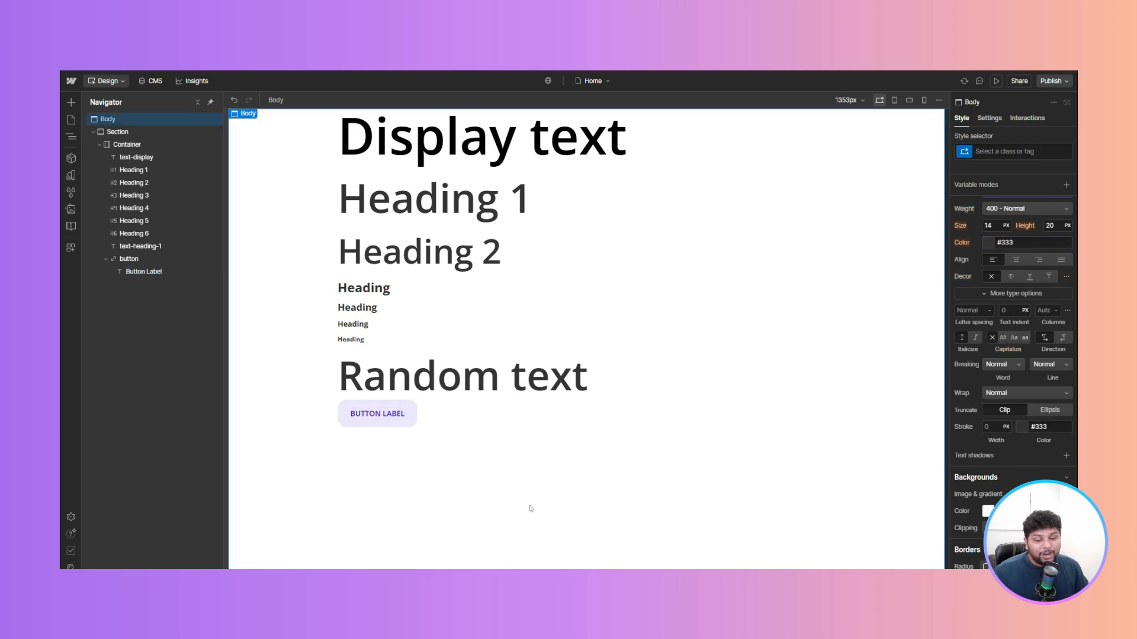
left_click(344, 421)
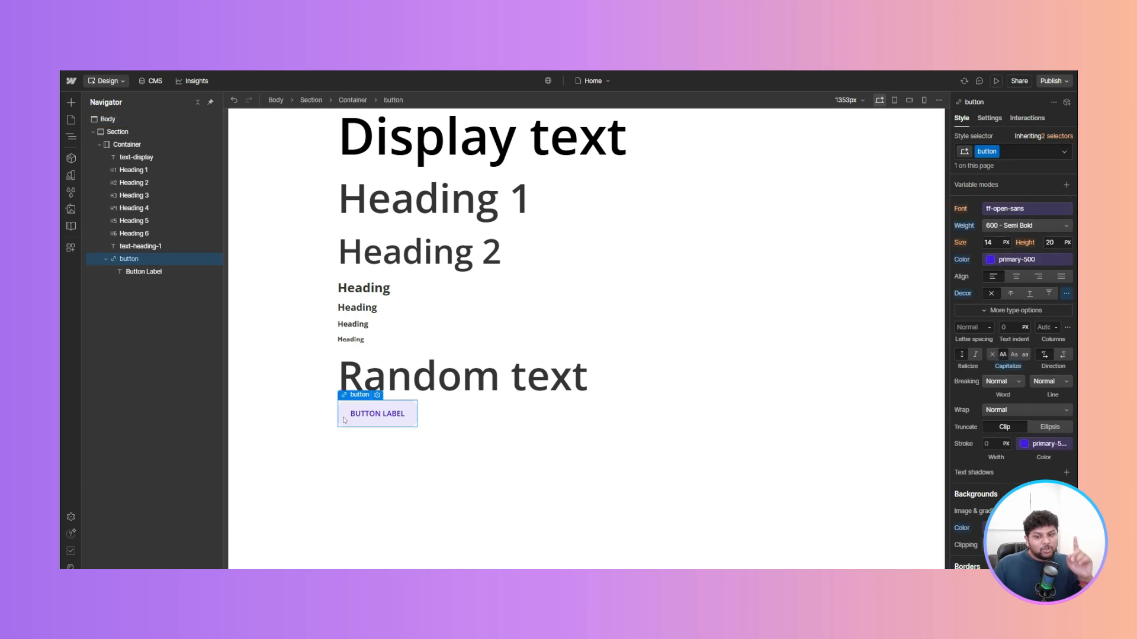